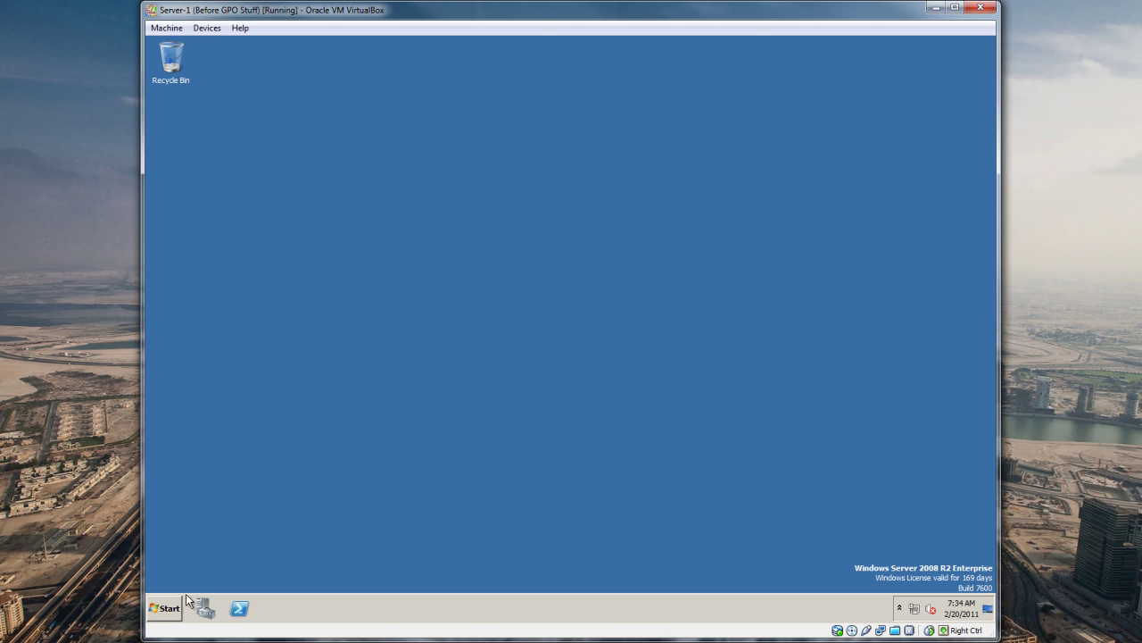
Step: Launch Active Directory Users and Computers from the Start menu's Administrative Tools
click(165, 611)
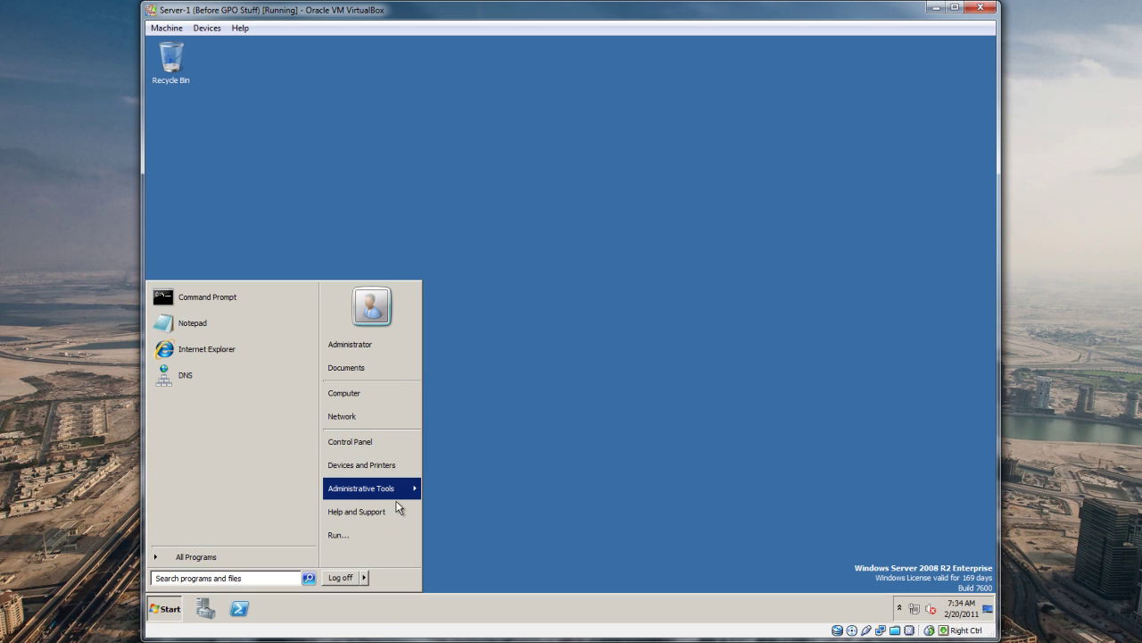
mouse_move(392, 489)
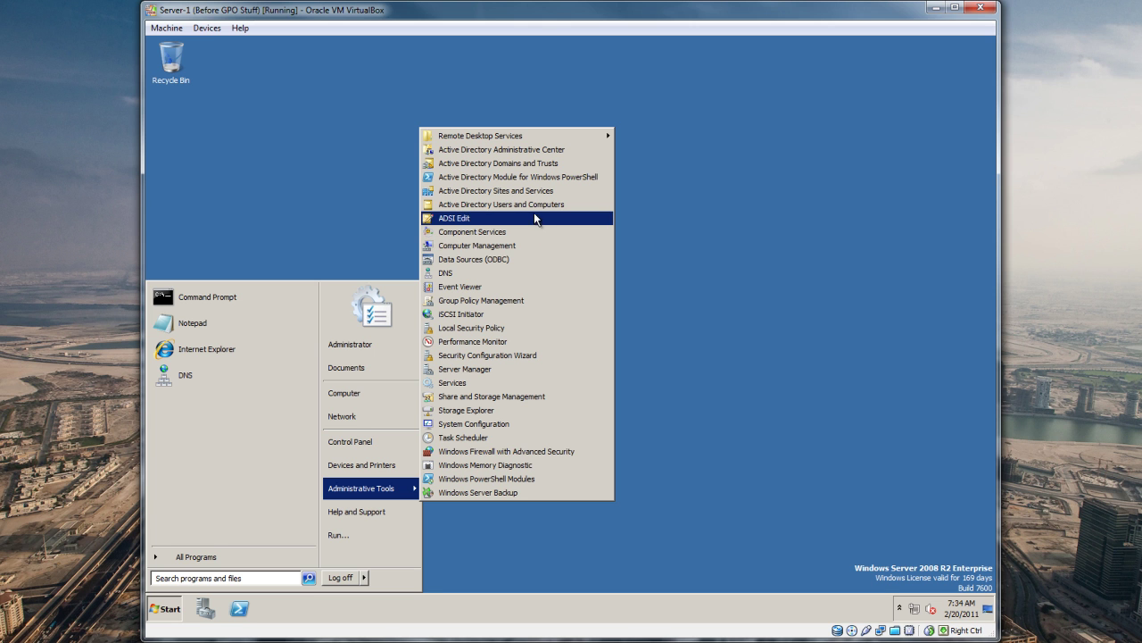
click(536, 204)
Step: Maximize the Active Directory Users and Computers window and widen its tree pane
click(166, 608)
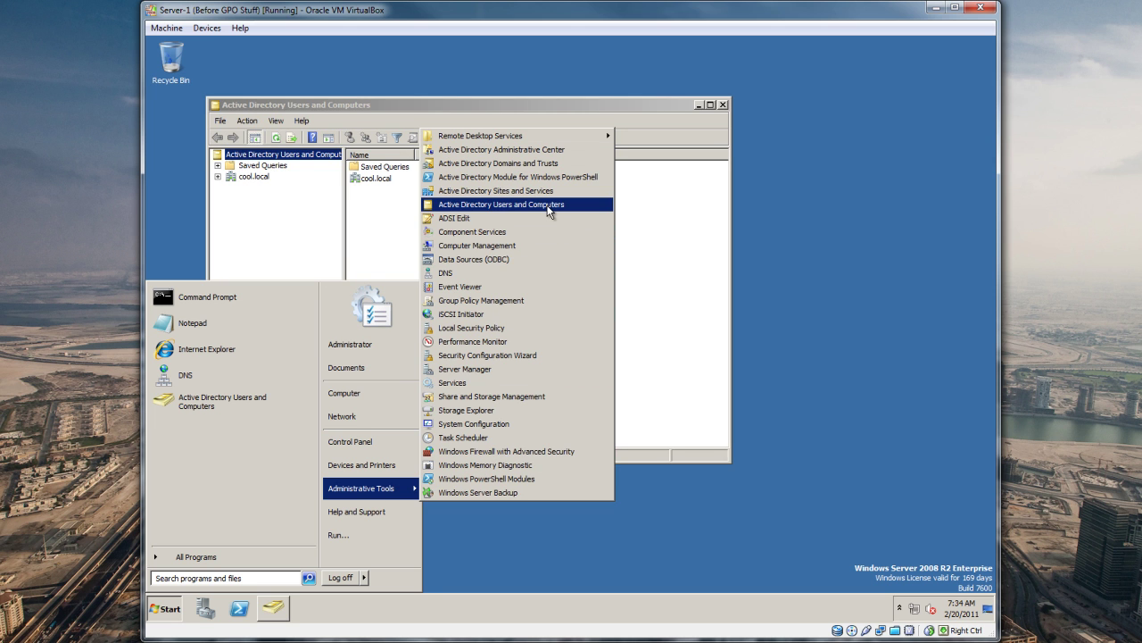
click(529, 110)
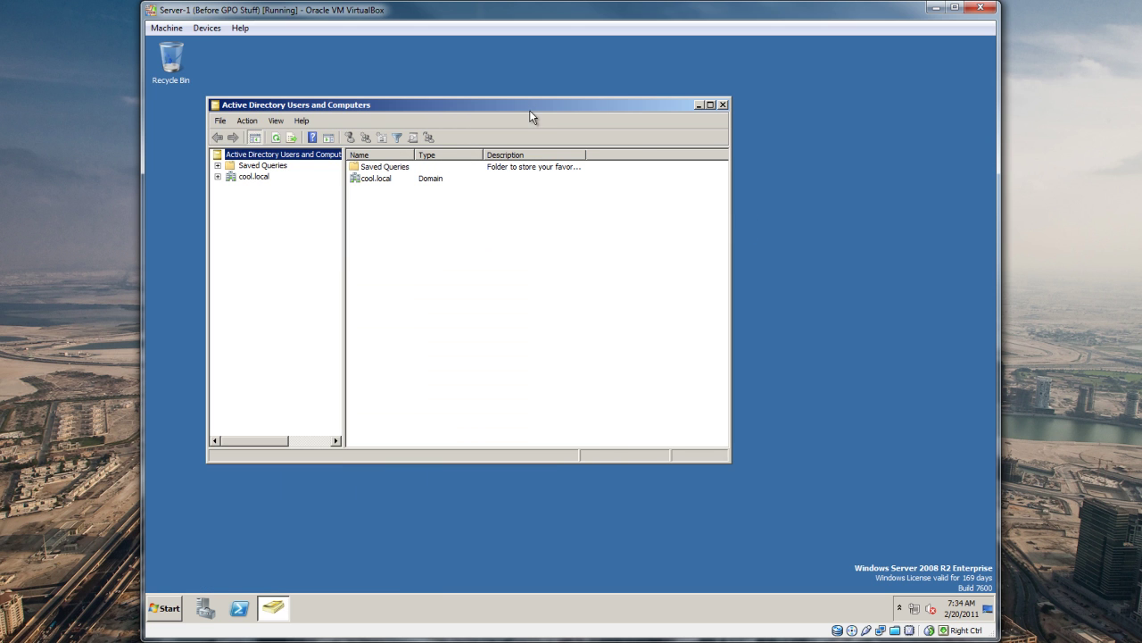
double_click(553, 111)
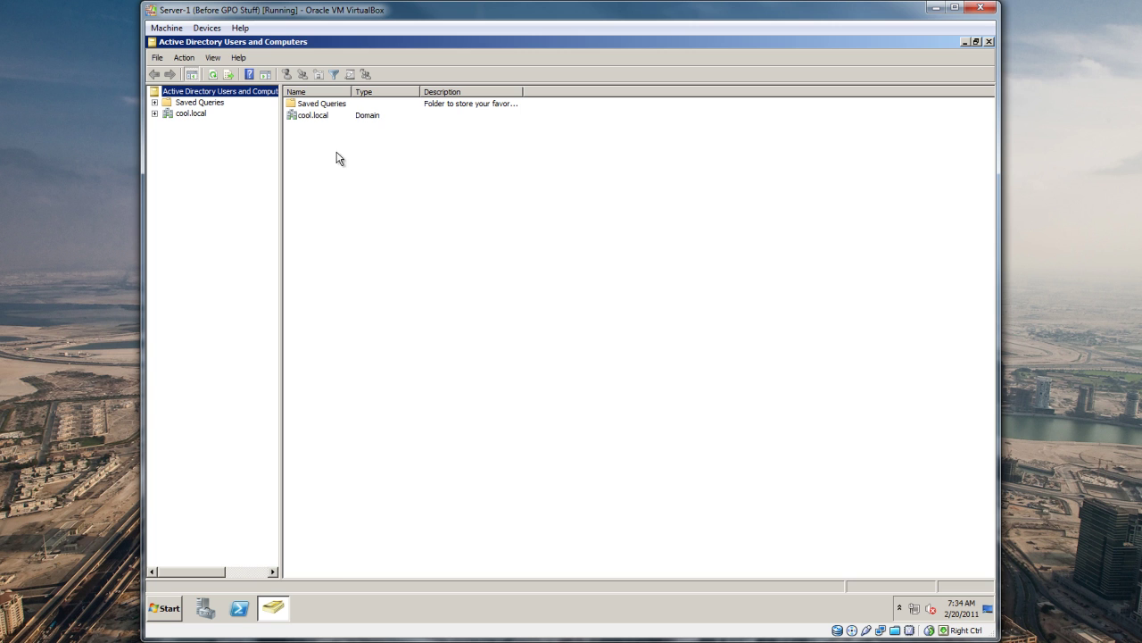
drag(283, 169, 344, 161)
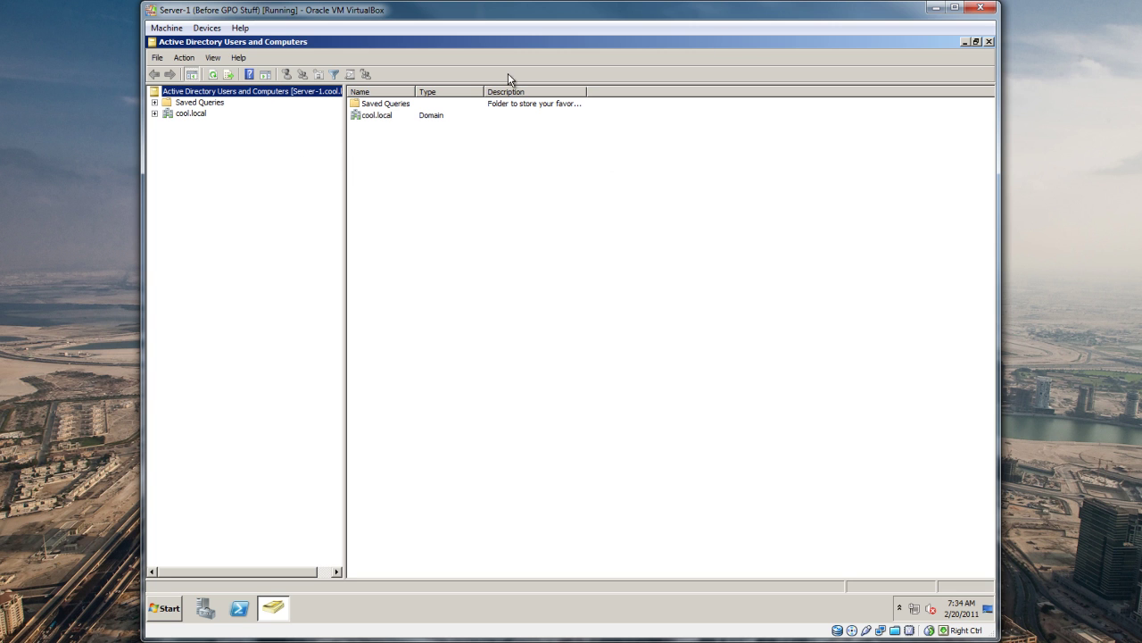
Step: Expand cool.local and browse Computers, Builtin, Domain Controllers, ForeignSecurityPrincipals, Managed Service Accounts and Users
click(156, 113)
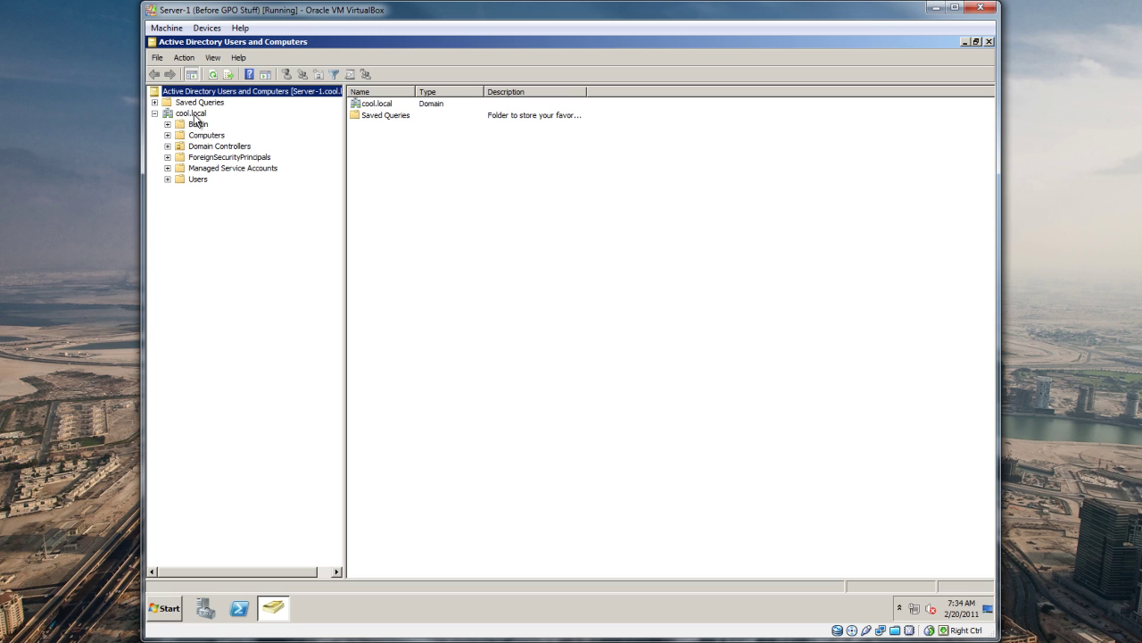
click(192, 114)
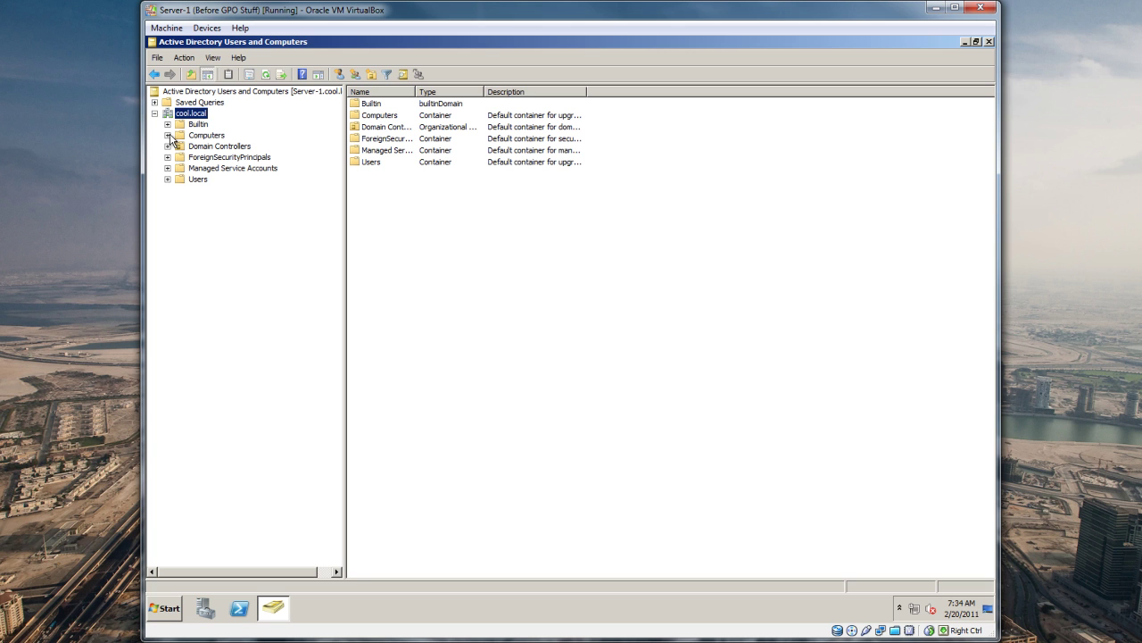
click(204, 137)
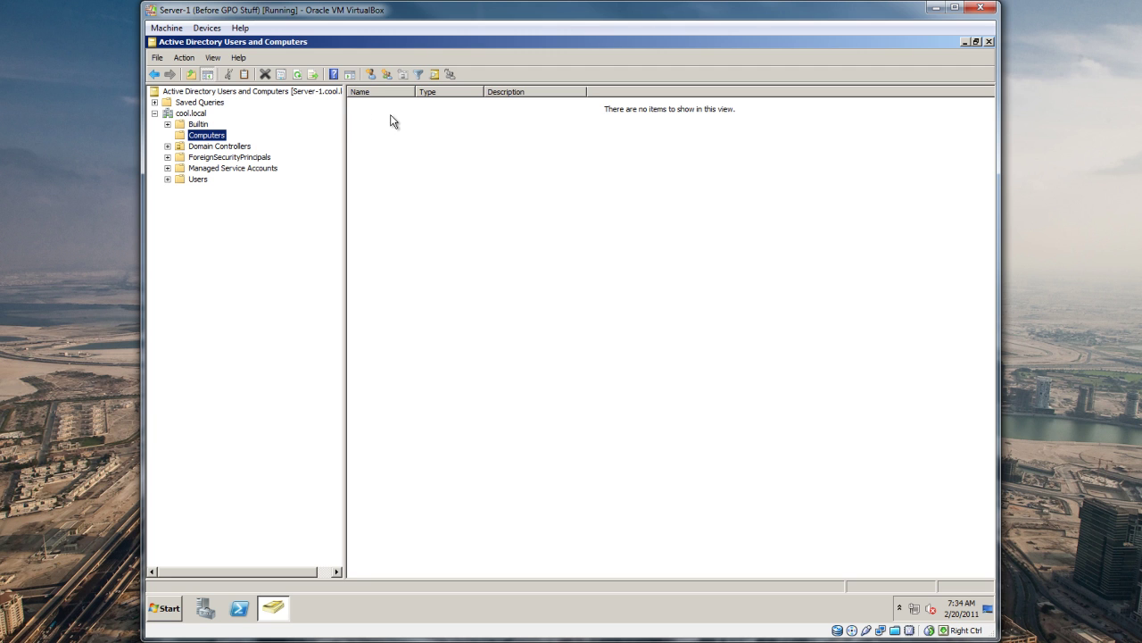
click(202, 126)
click(202, 148)
click(203, 158)
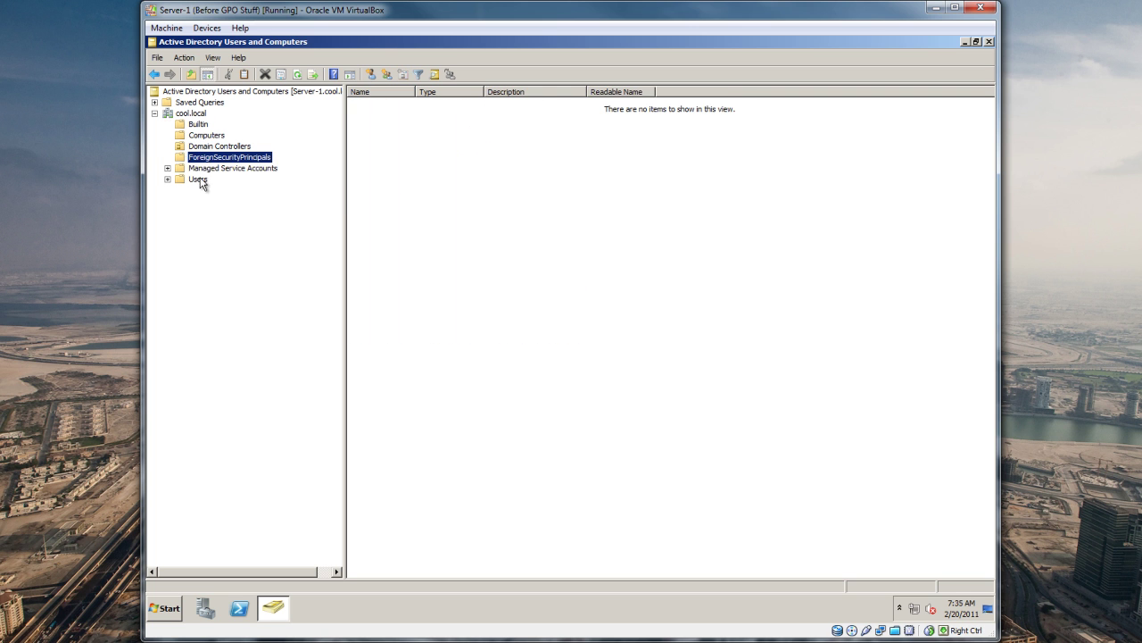
click(203, 168)
click(200, 180)
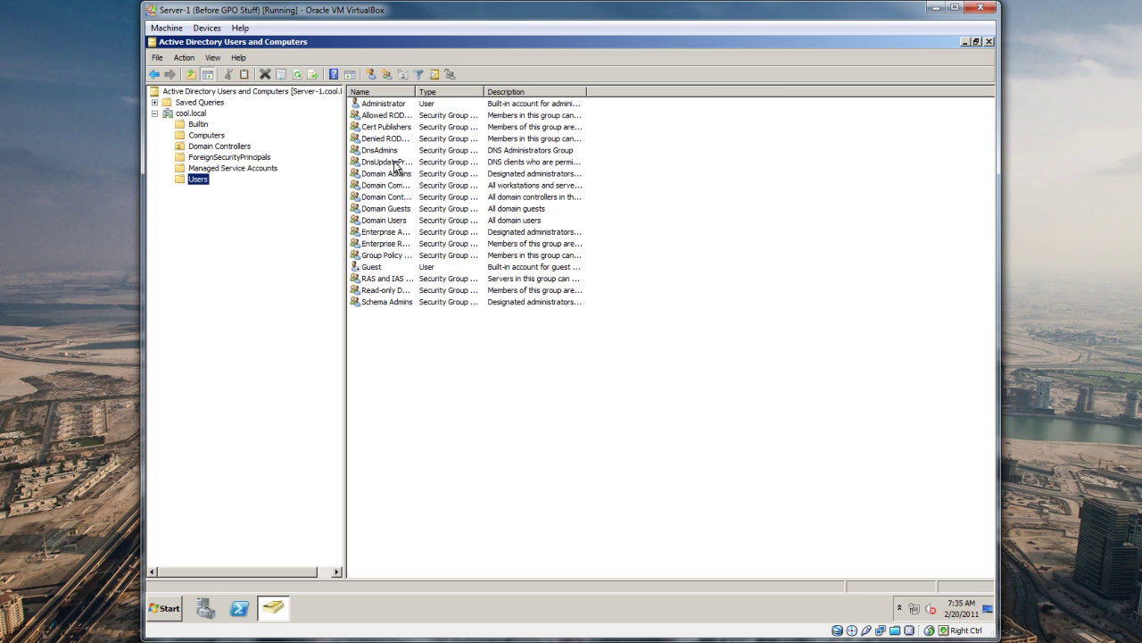
Step: Widen the Name column while viewing the Users container
drag(416, 94, 466, 95)
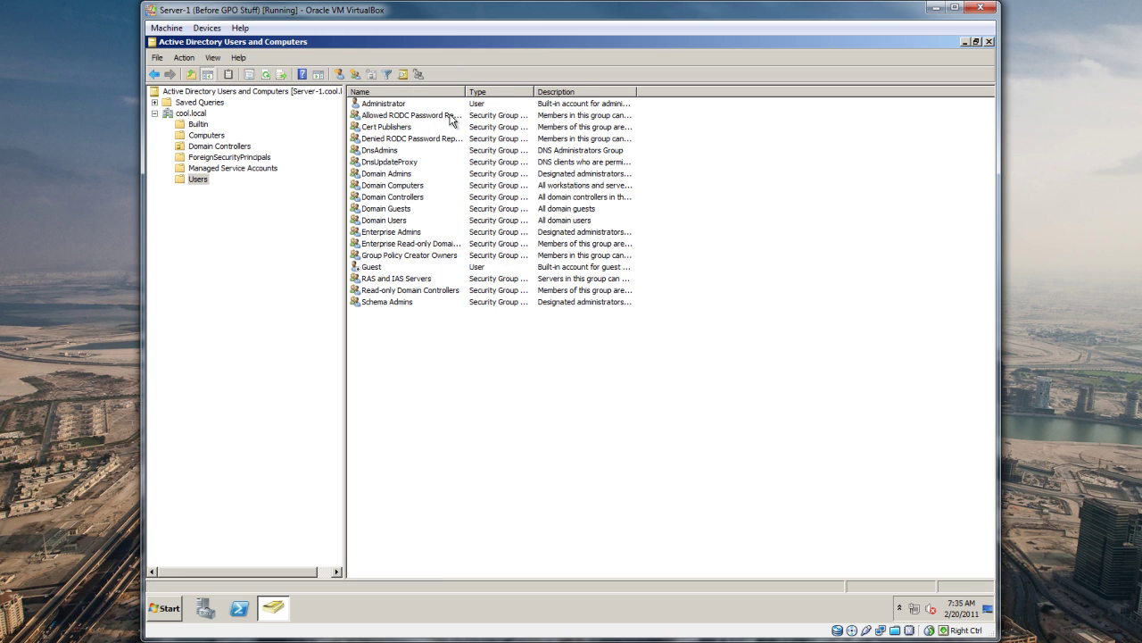
click(245, 210)
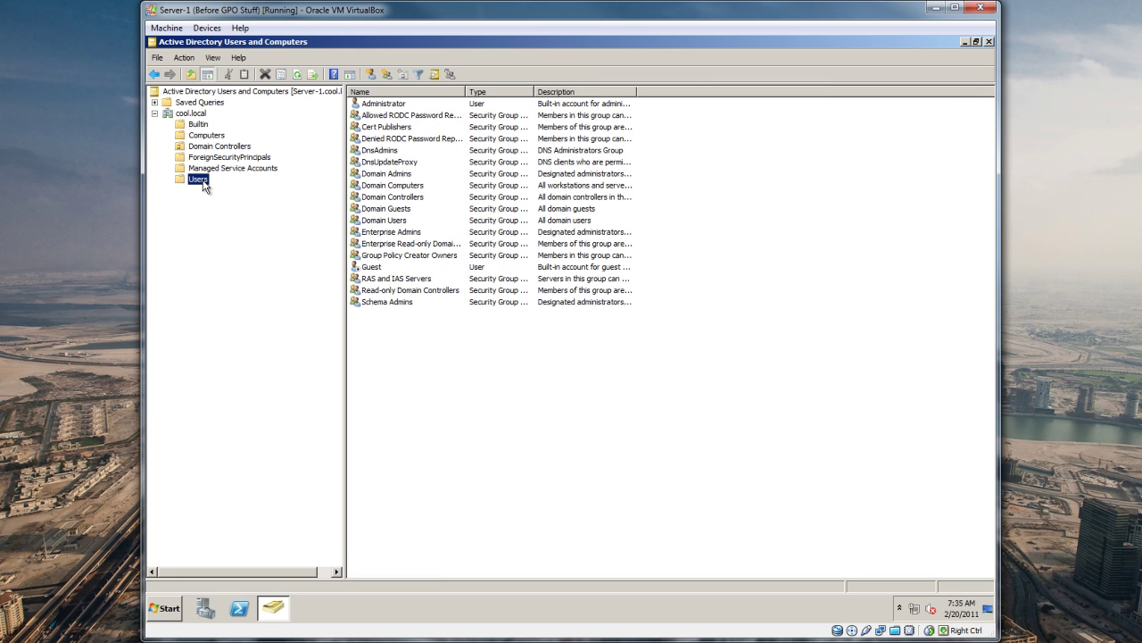
click(378, 340)
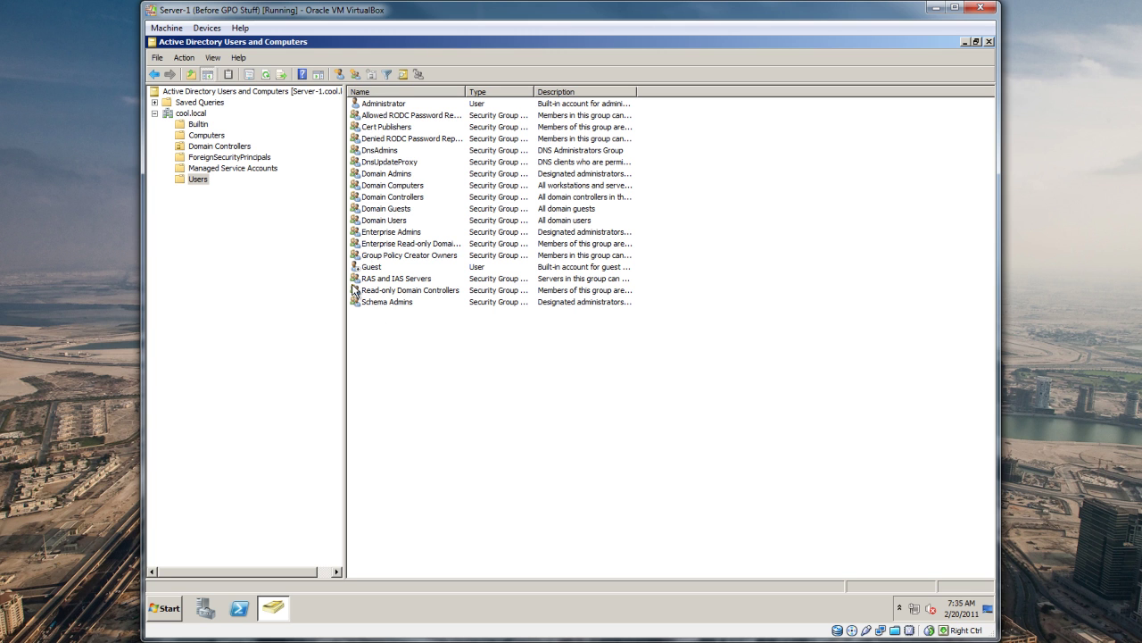
click(206, 183)
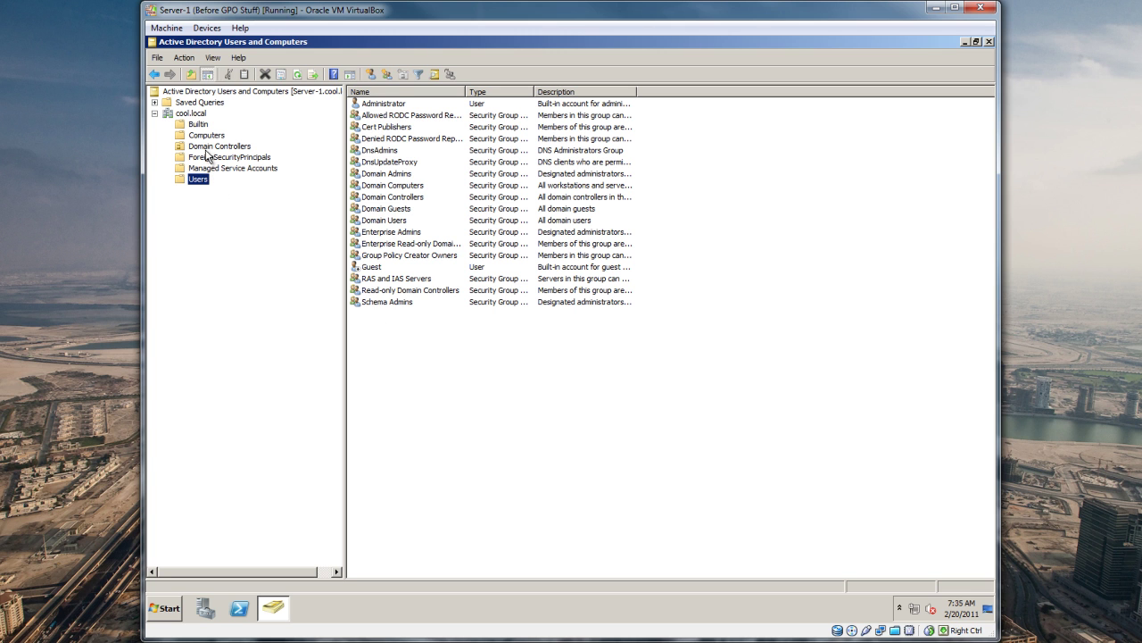
Step: Recheck Domain Controllers (SERVER-1) and the empty Computers container, then select cool.local
click(208, 148)
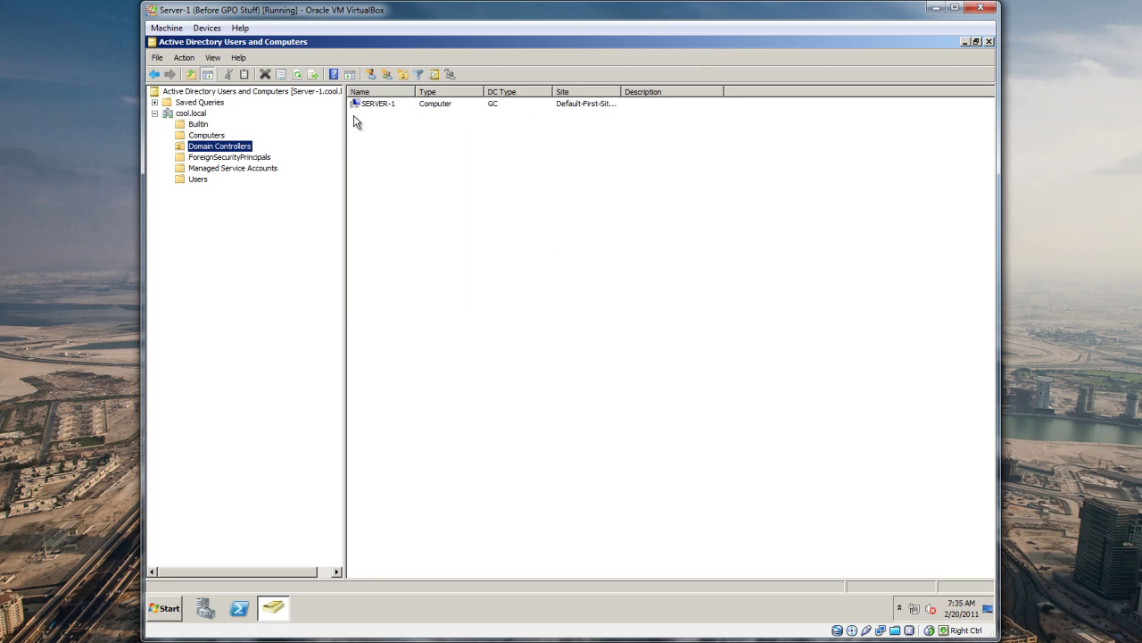
click(367, 105)
drag(414, 91, 423, 91)
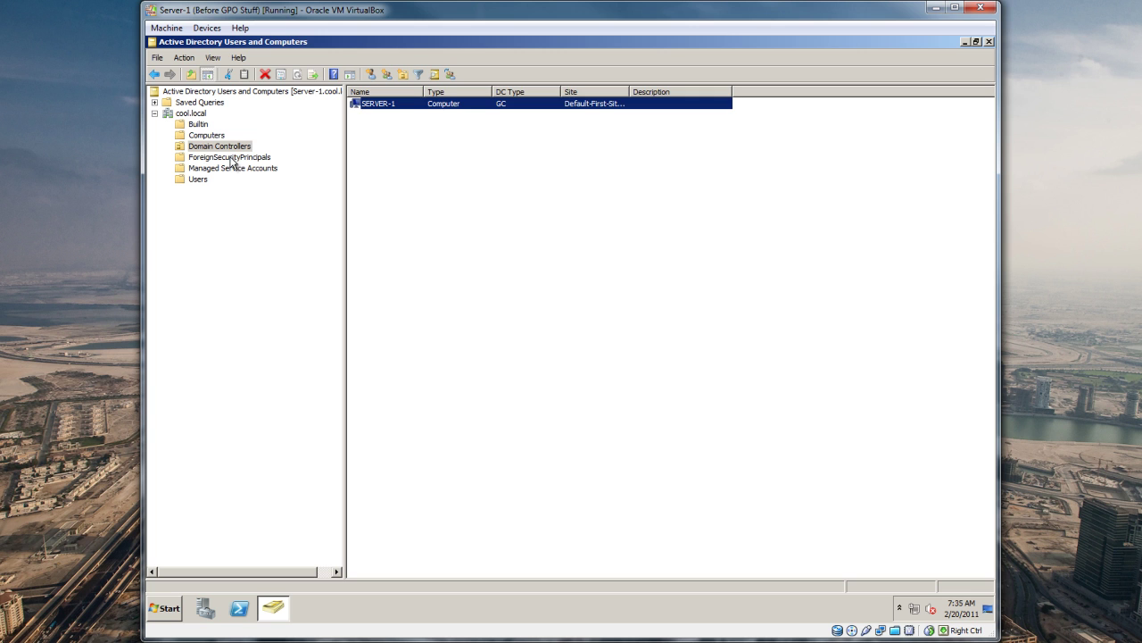
click(205, 137)
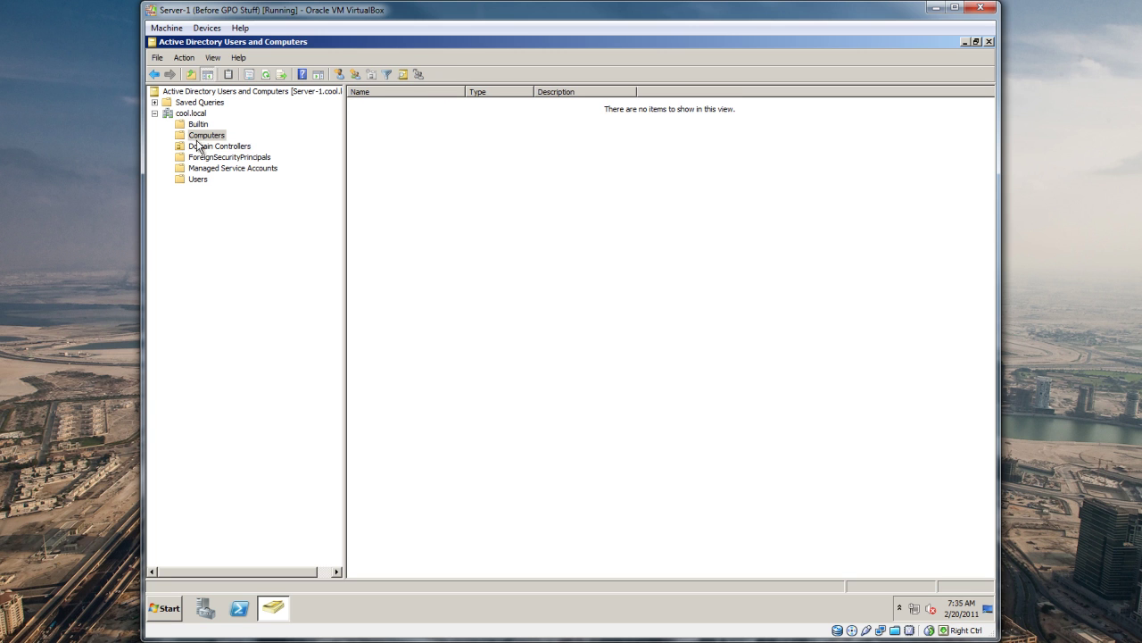
right_click(199, 115)
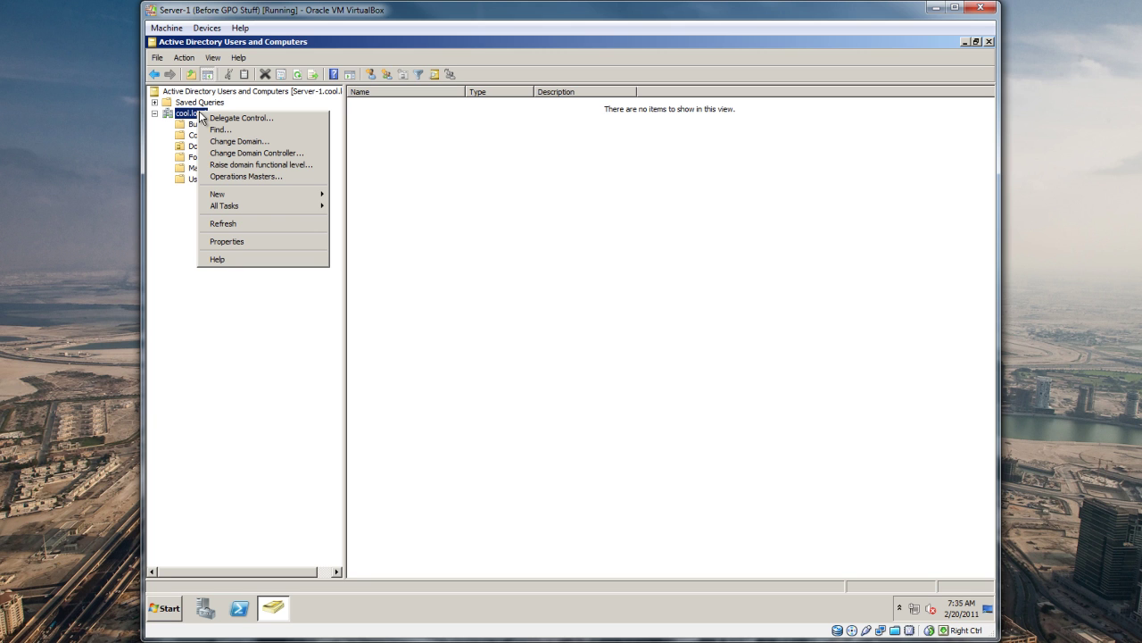
click(186, 318)
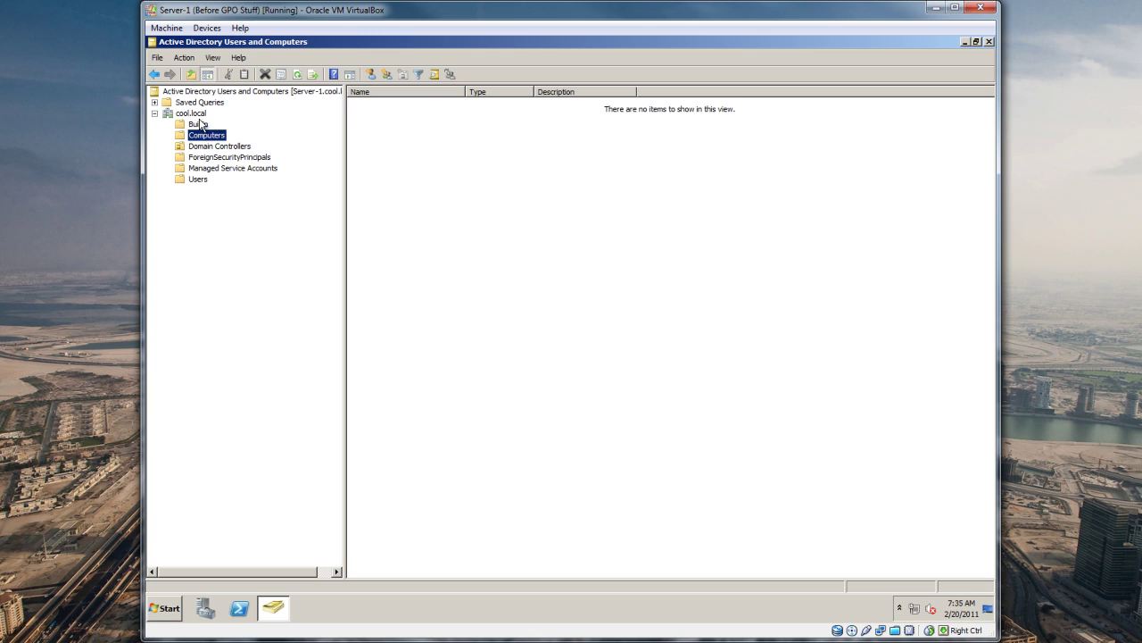
click(199, 115)
Step: Define a new organizational unit COOL-OBJECTS under cool.local with accidental-deletion protection unchecked
right_click(200, 120)
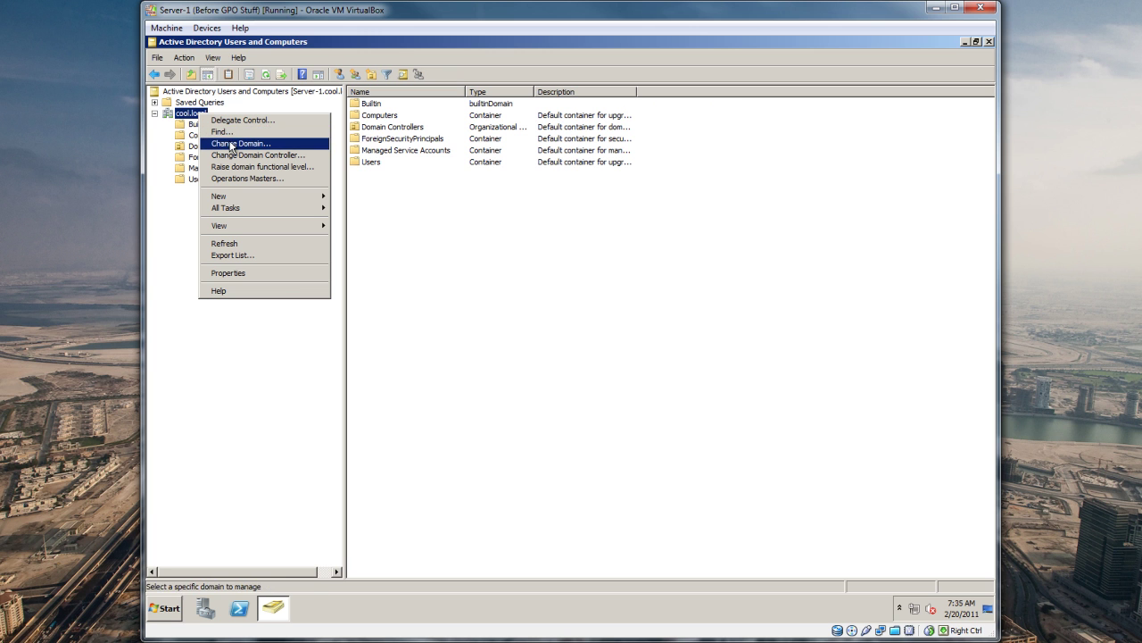
mouse_move(238, 197)
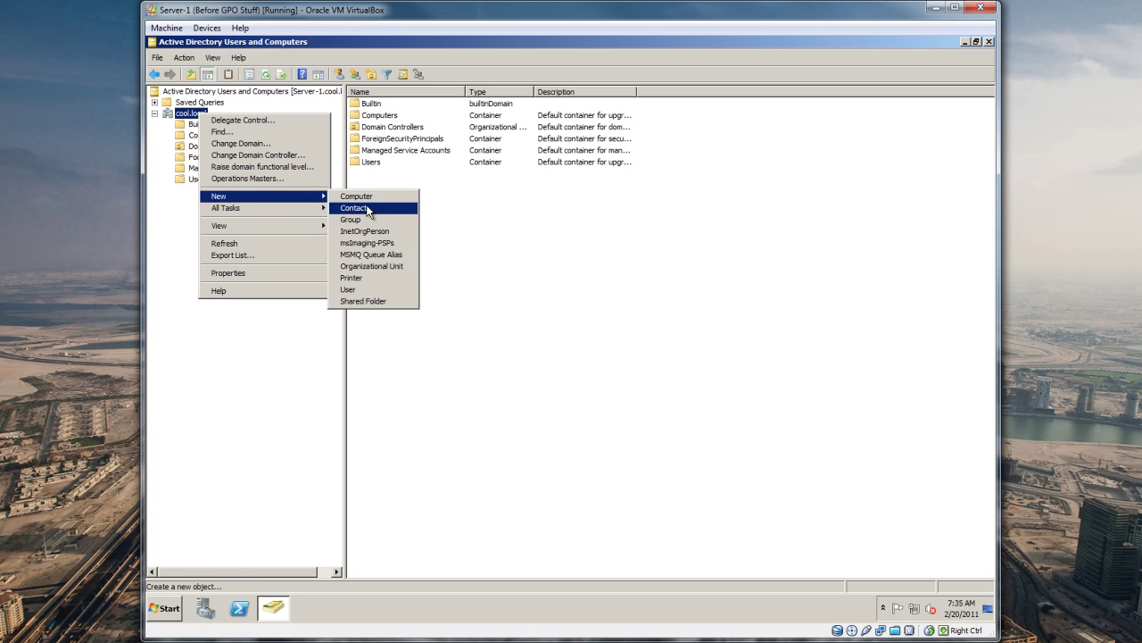
click(377, 267)
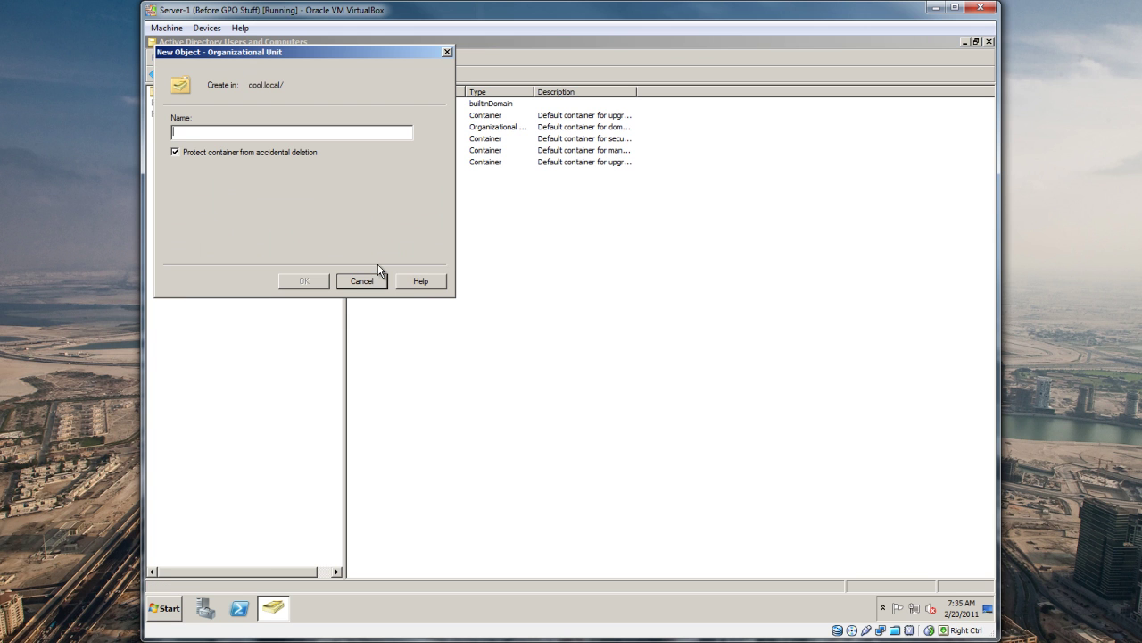
drag(263, 51, 393, 184)
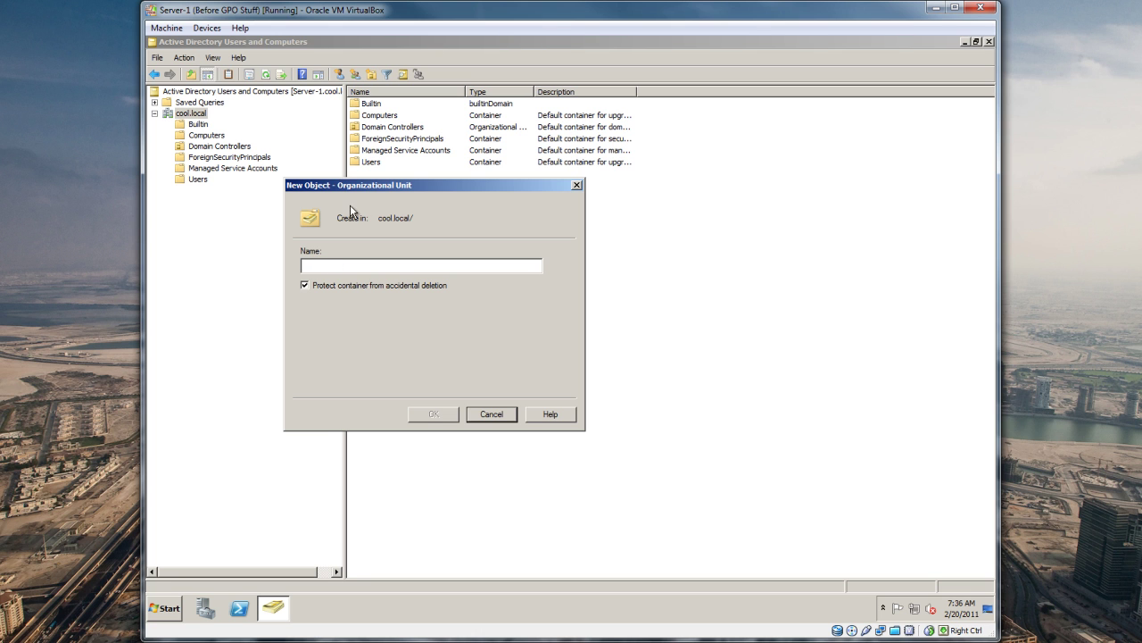
drag(355, 194, 475, 225)
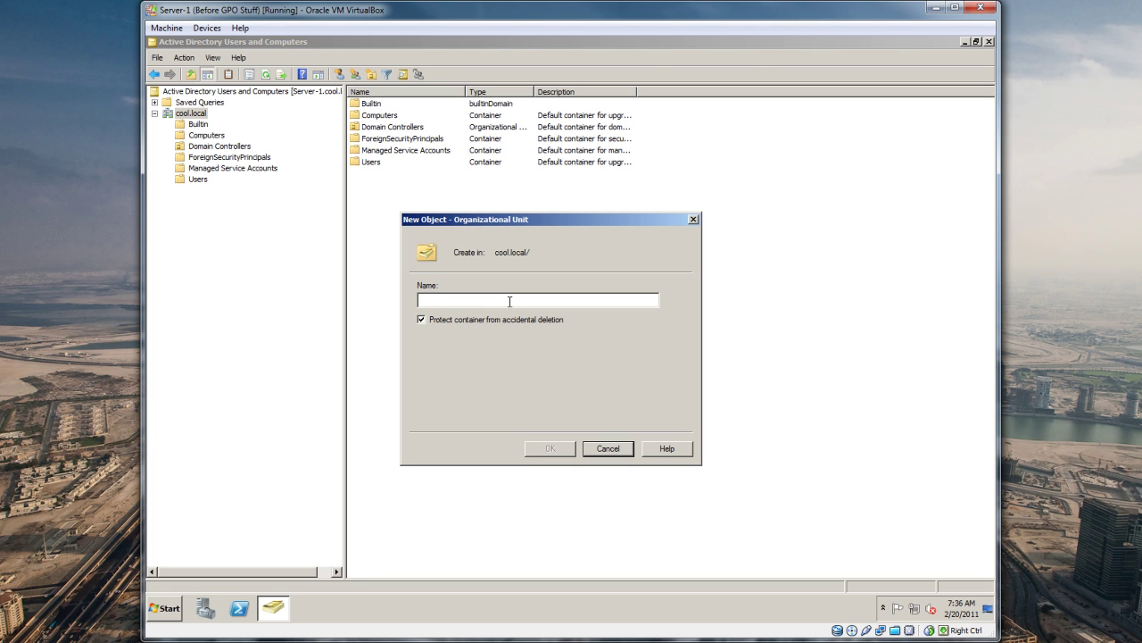
text(C)
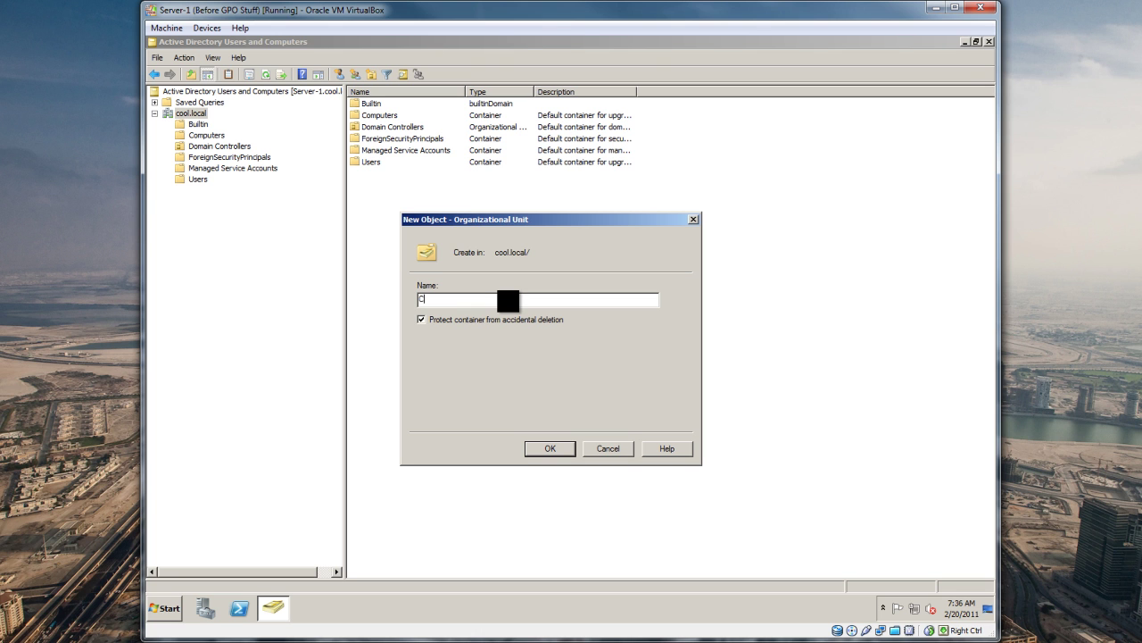
text(OOL-OBJECTS)
click(423, 319)
Step: Confirm the COOL-OBJECTS unit, refresh cool.local, and verify COOL-OBJECTS is empty
click(565, 449)
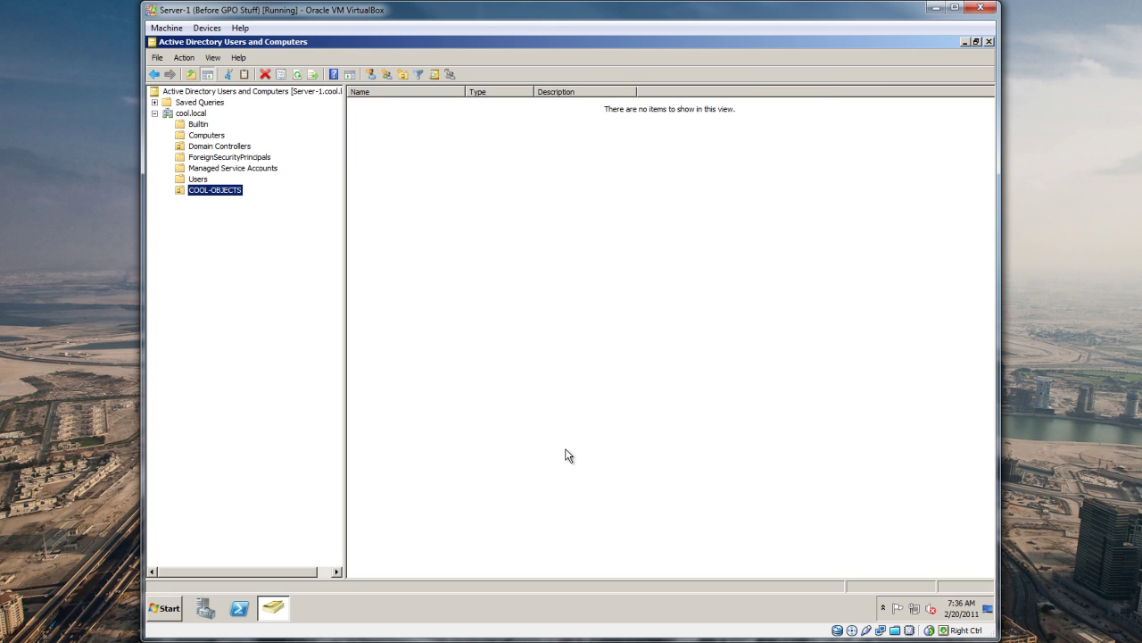
click(214, 168)
click(193, 115)
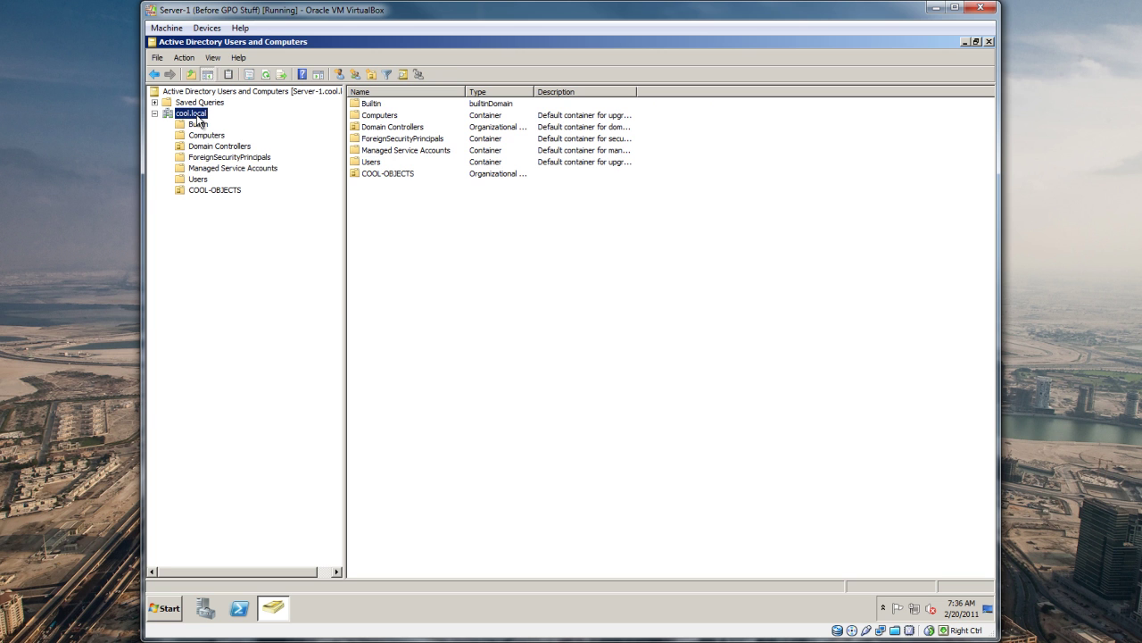
right_click(196, 114)
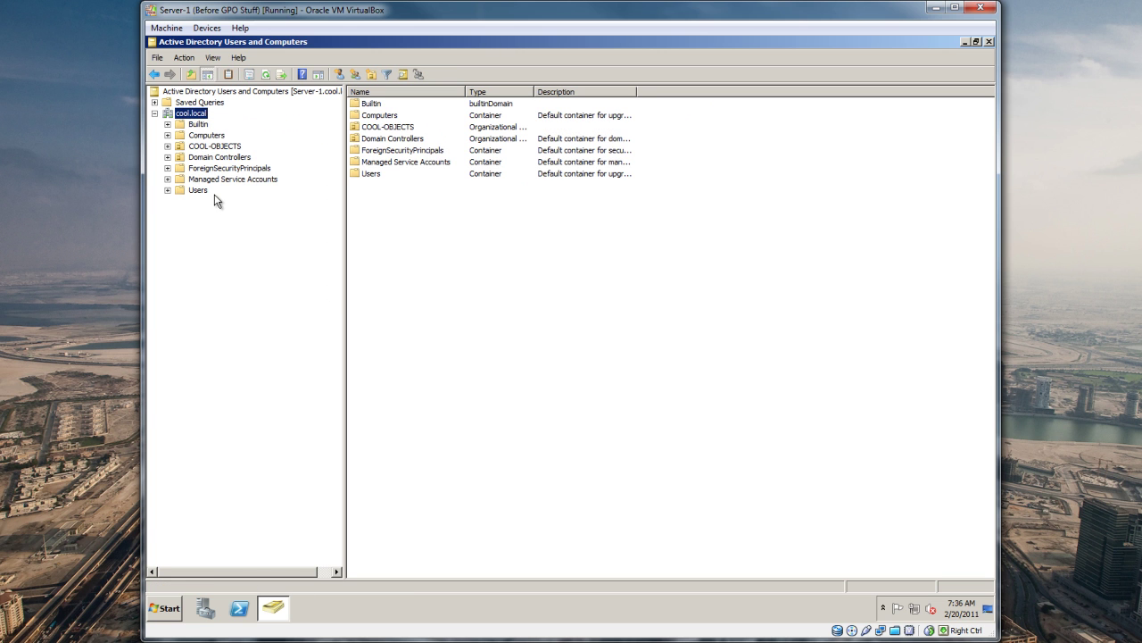
click(210, 147)
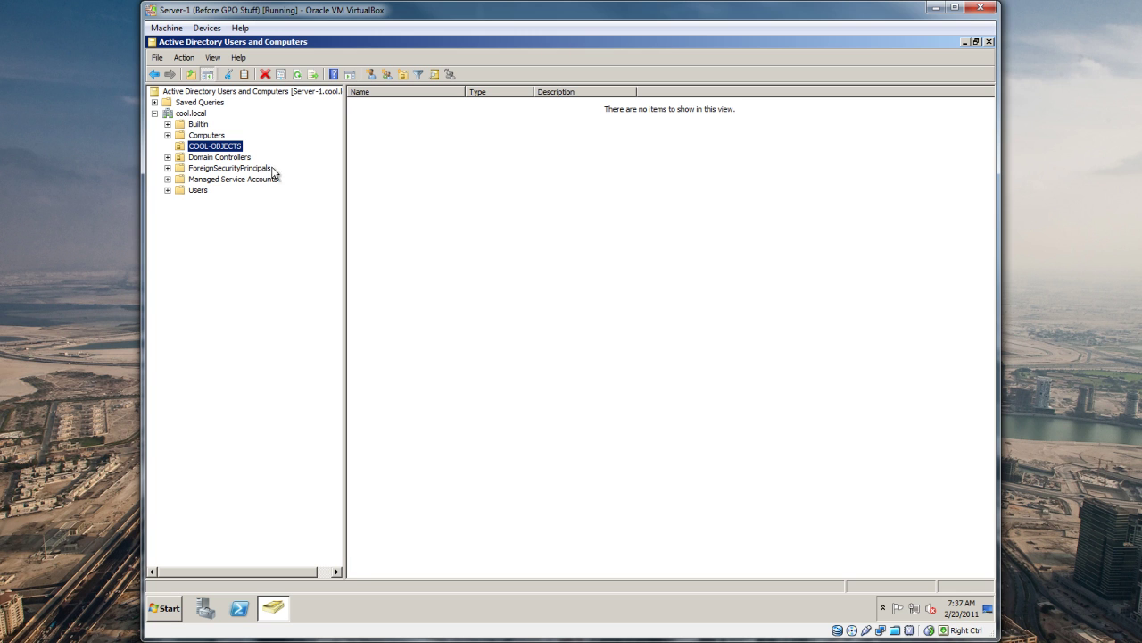
click(75, 231)
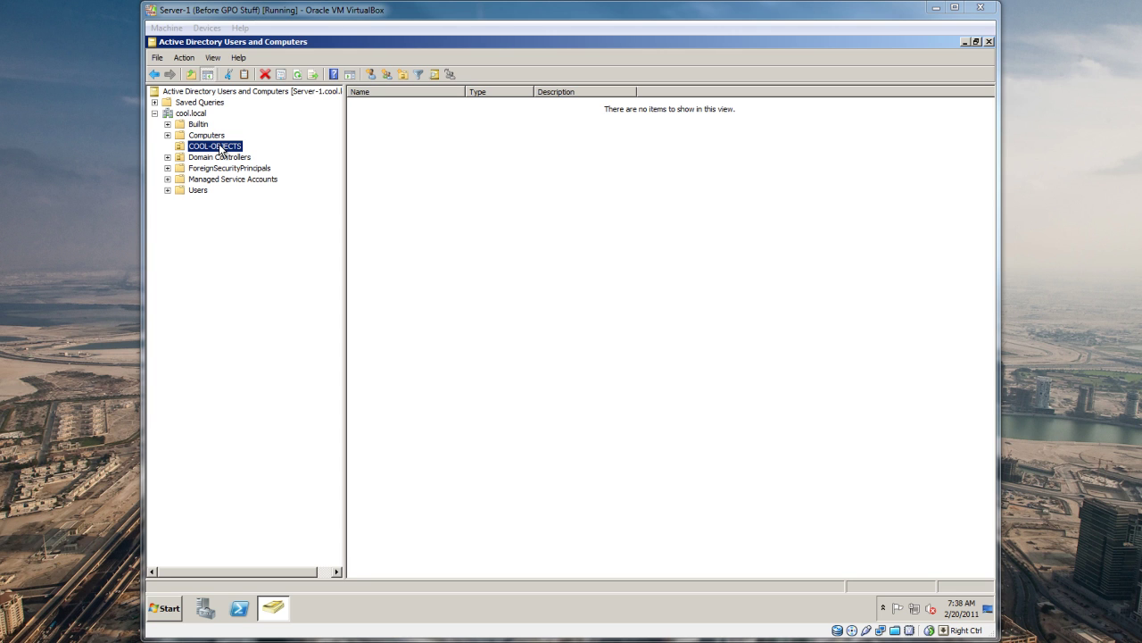
Step: Create the ER organizational unit in COOL-OBJECTS without deletion protection
right_click(222, 148)
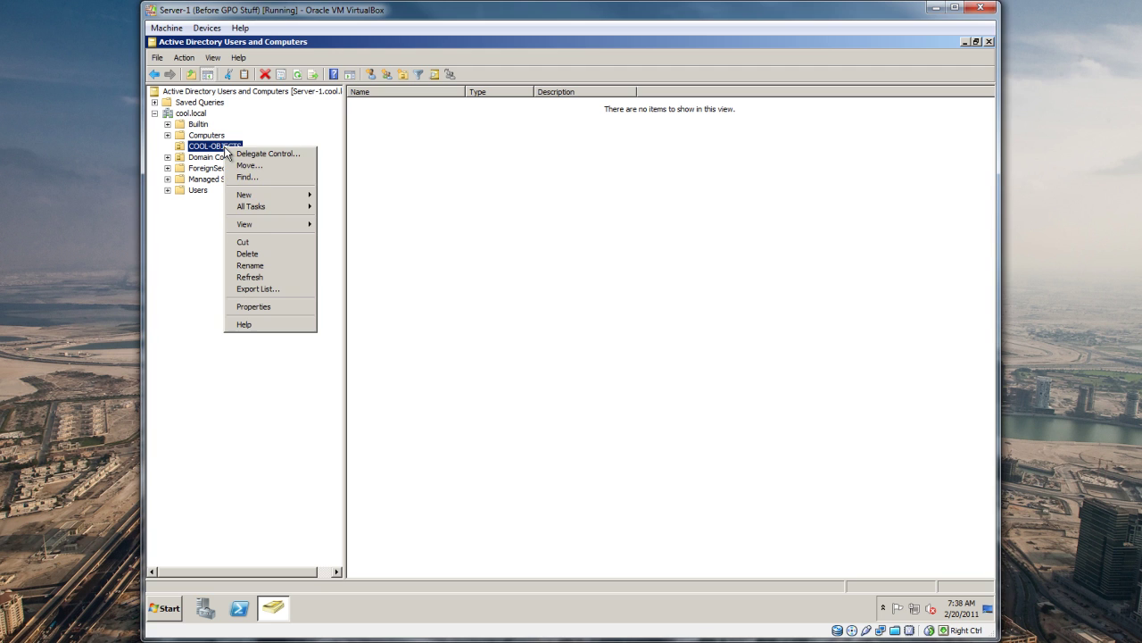
mouse_move(263, 195)
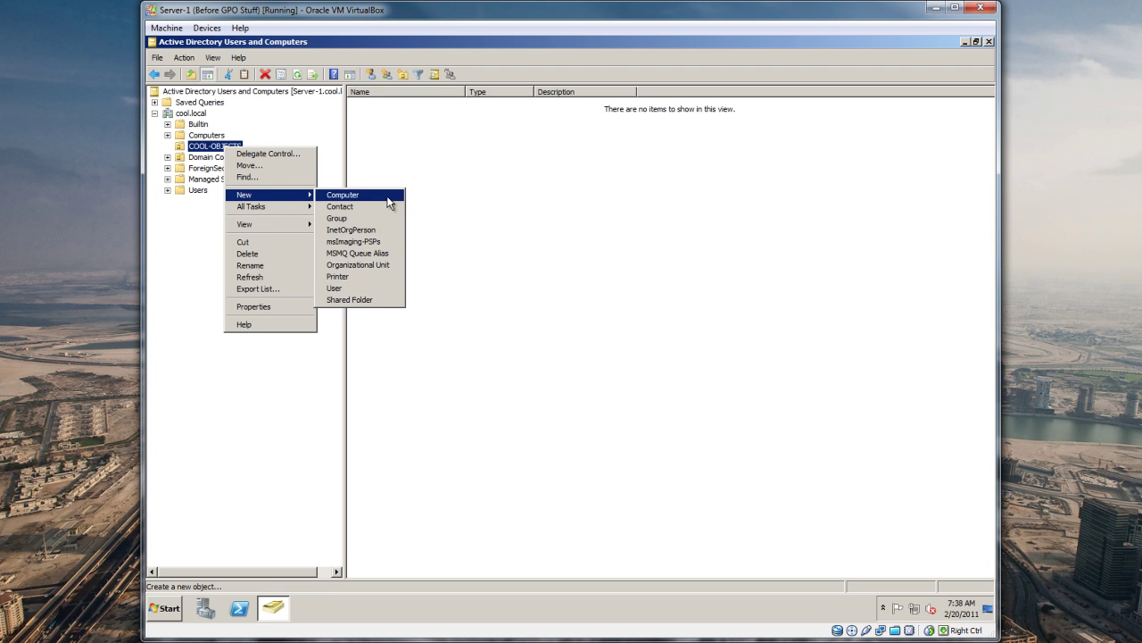
click(362, 265)
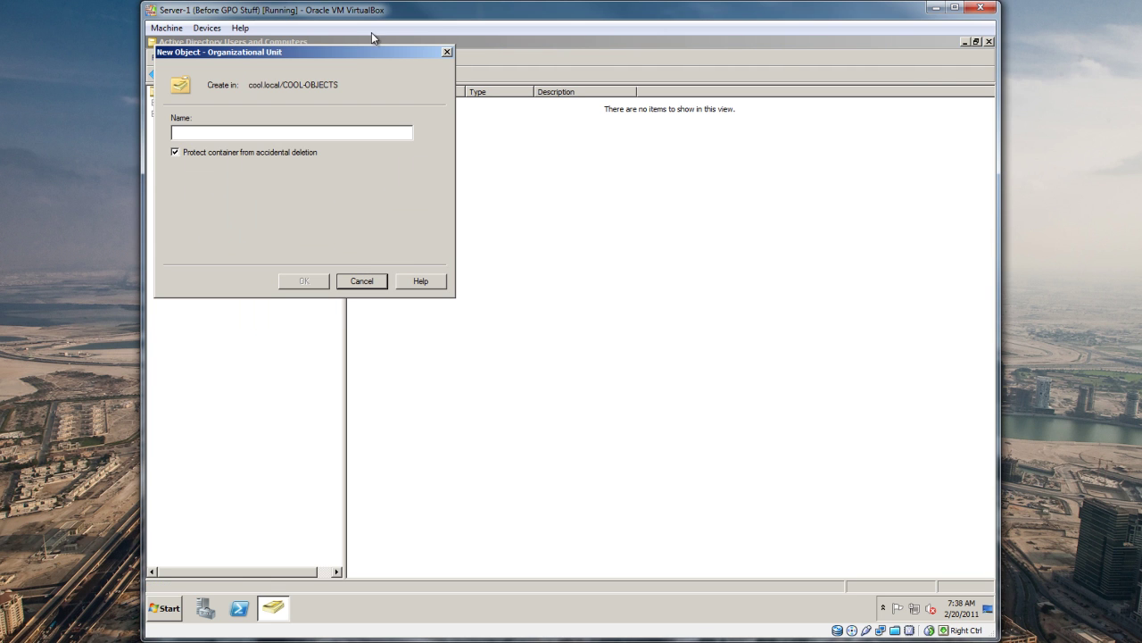
drag(347, 52, 500, 186)
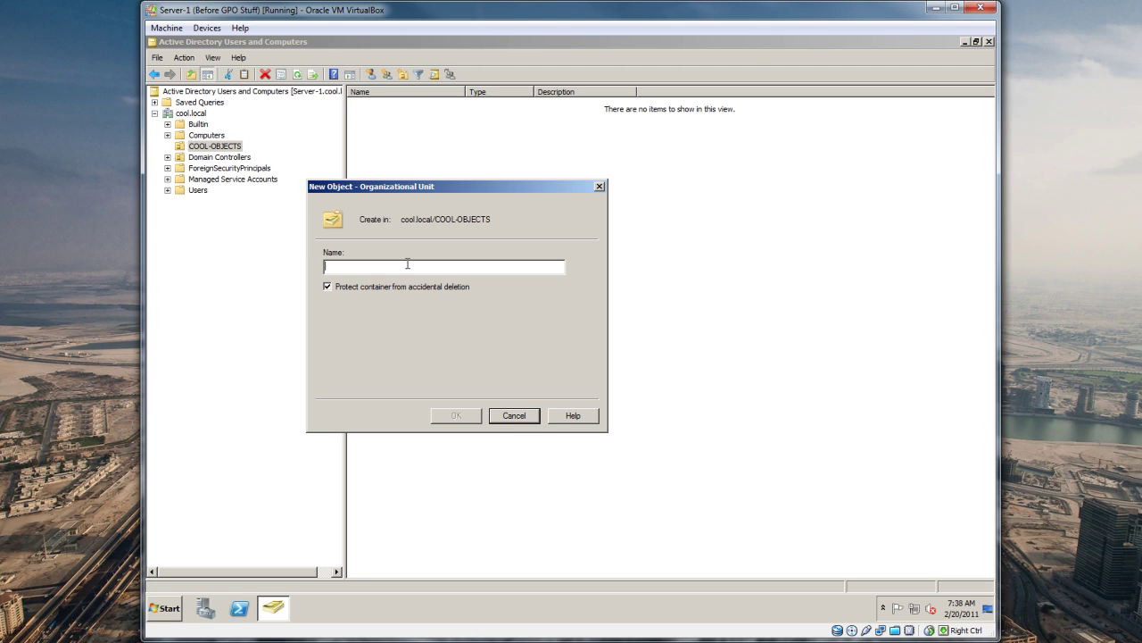
text(ER)
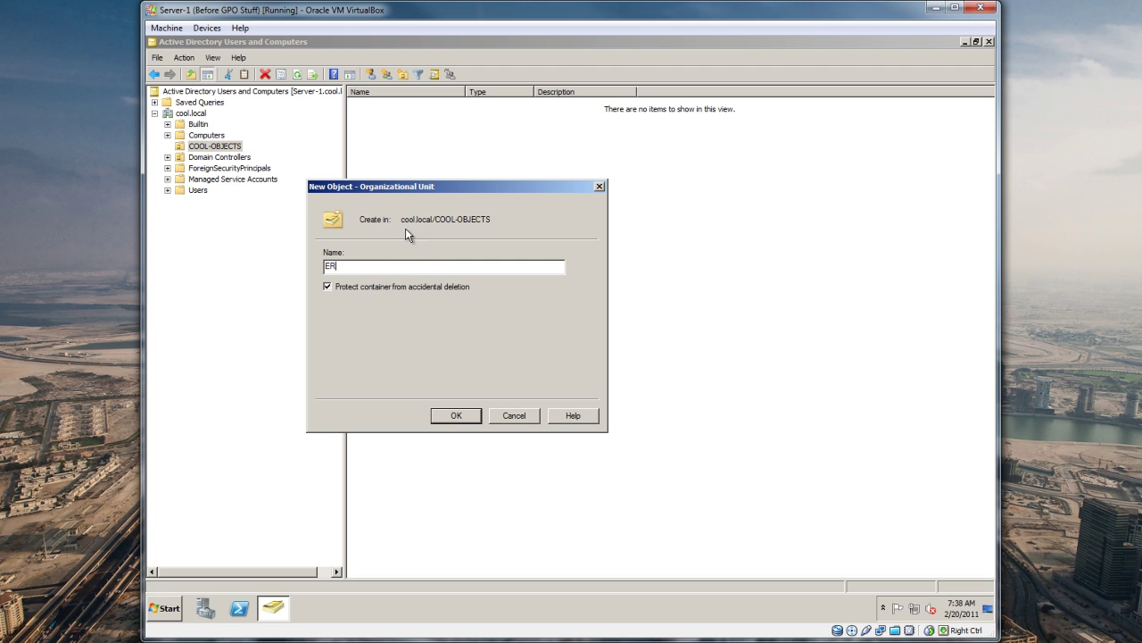
click(403, 287)
click(453, 416)
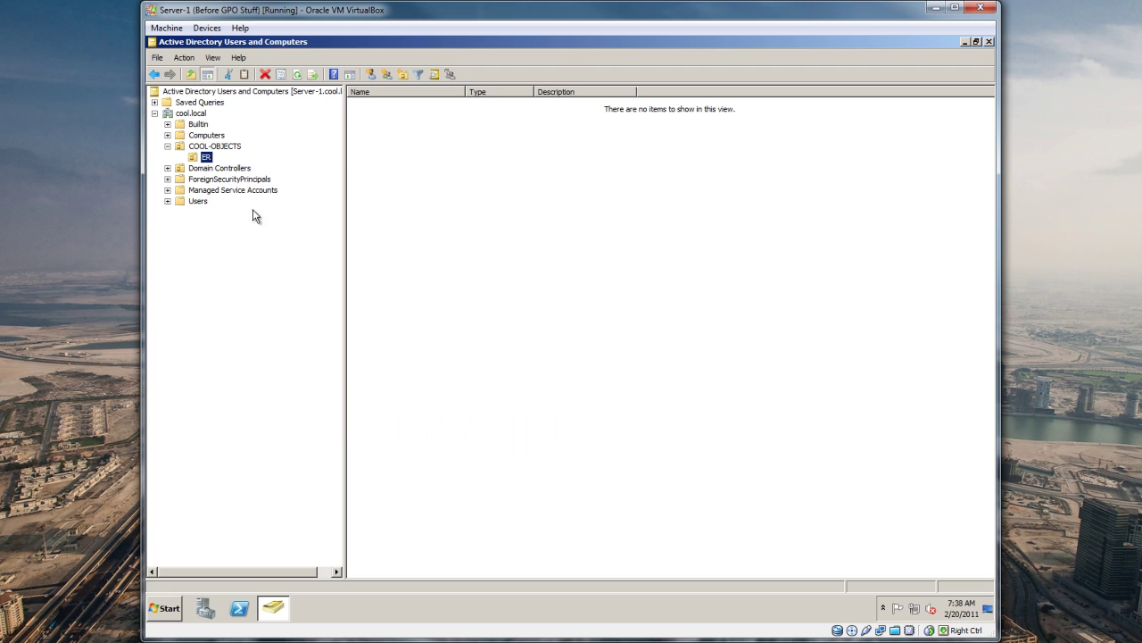
Step: Create the IS organizational unit in COOL-OBJECTS
right_click(214, 146)
mouse_move(237, 200)
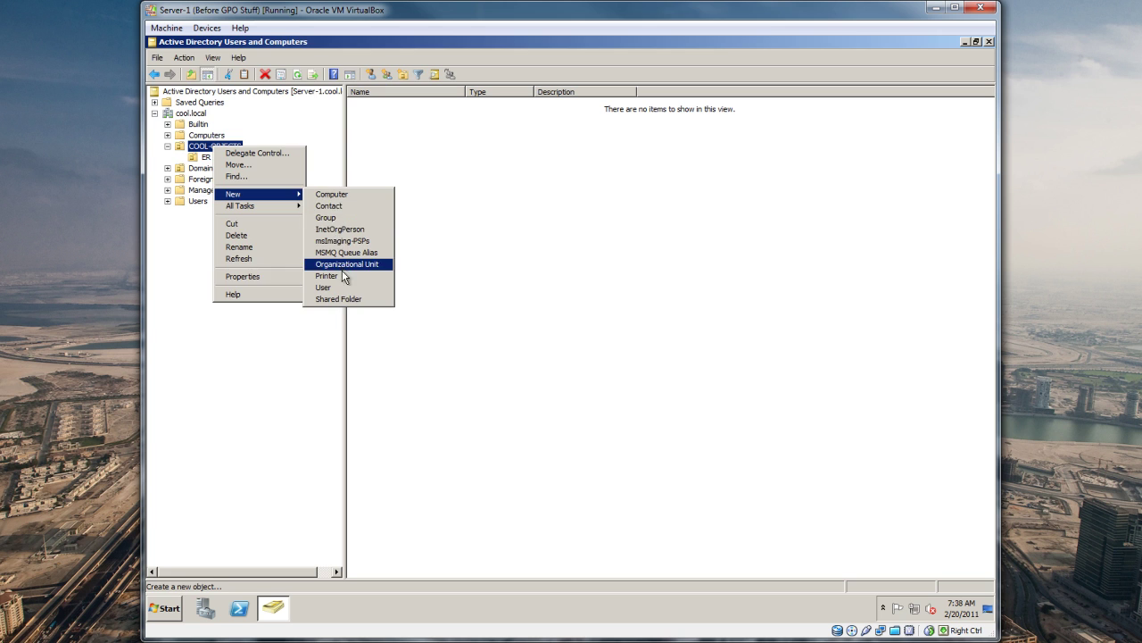
click(346, 265)
drag(296, 60, 478, 204)
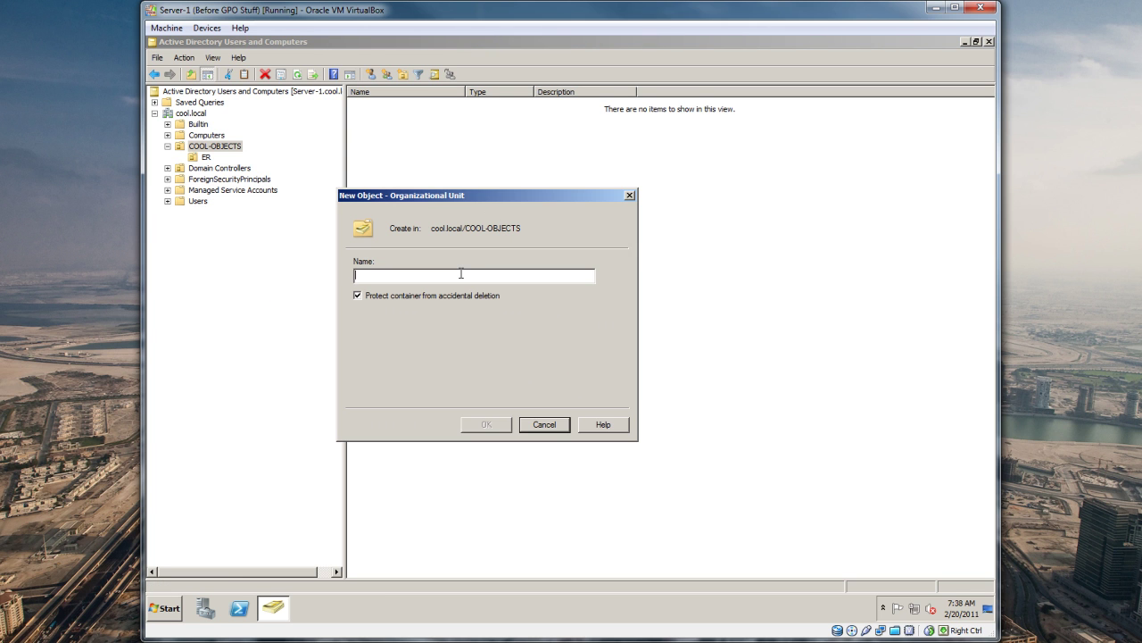
text(IT)
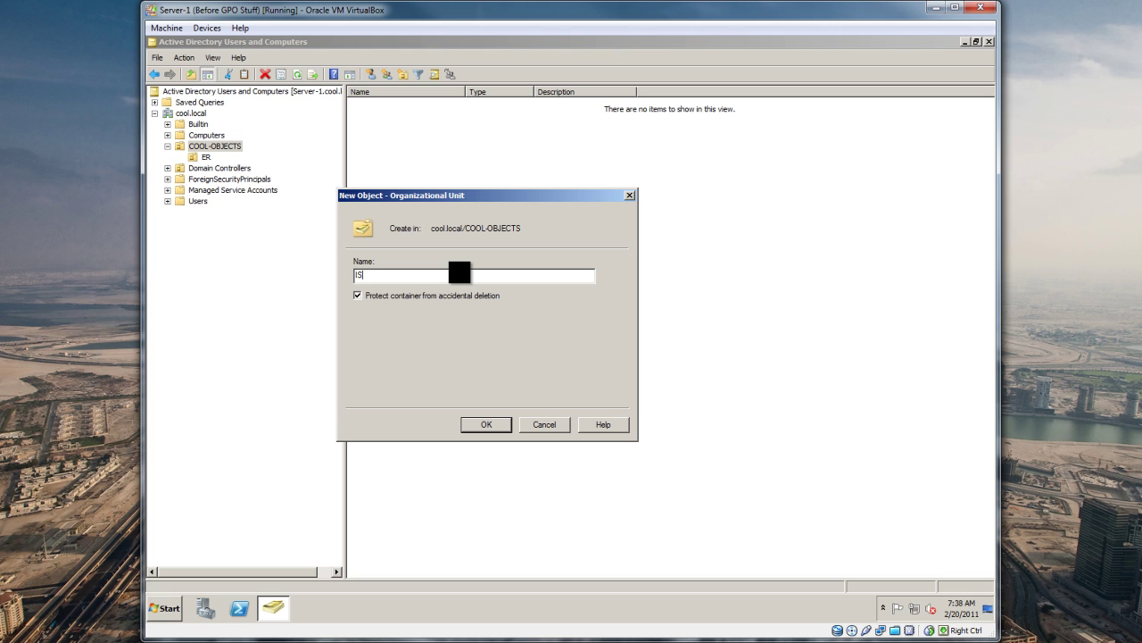
key(Return)
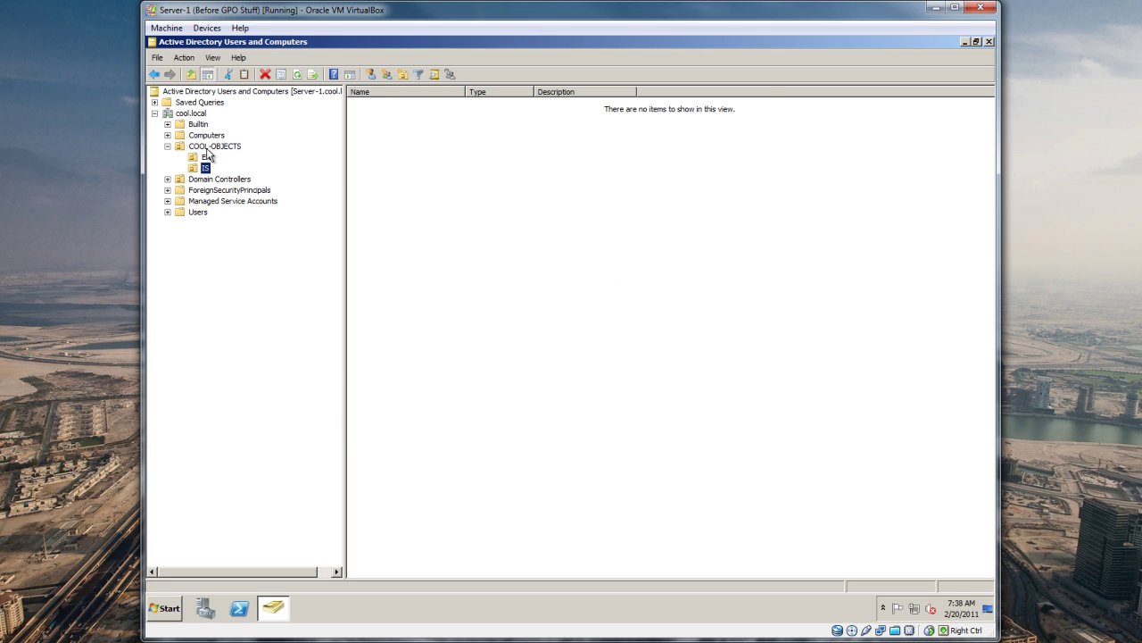
Step: Abandon a third new organizational unit and view the ER unit
right_click(207, 145)
mouse_move(234, 192)
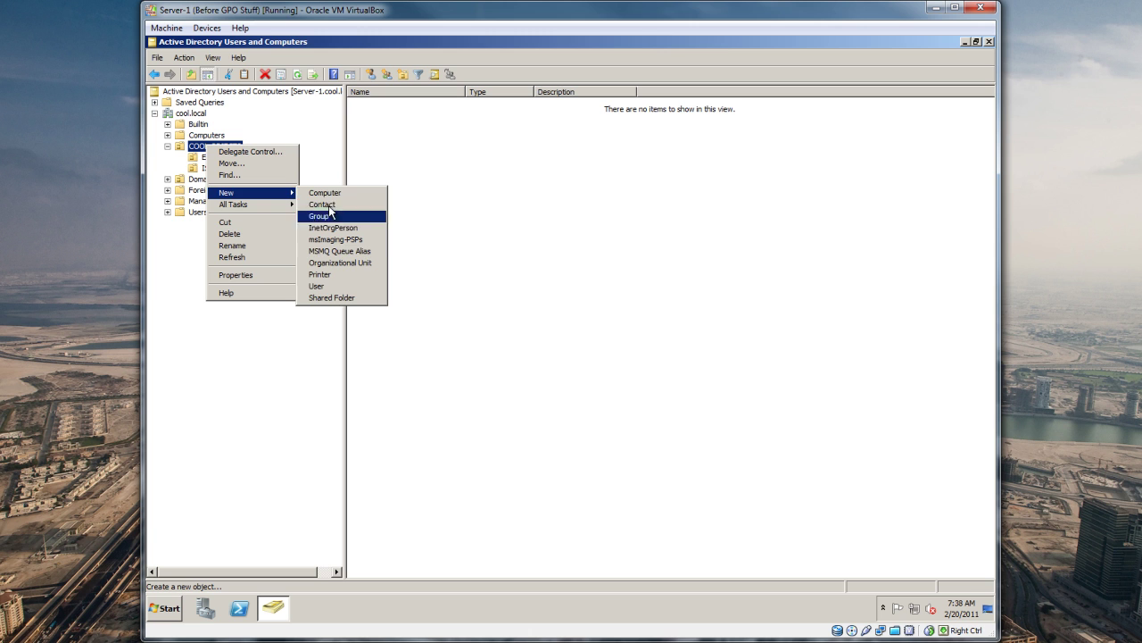
click(333, 263)
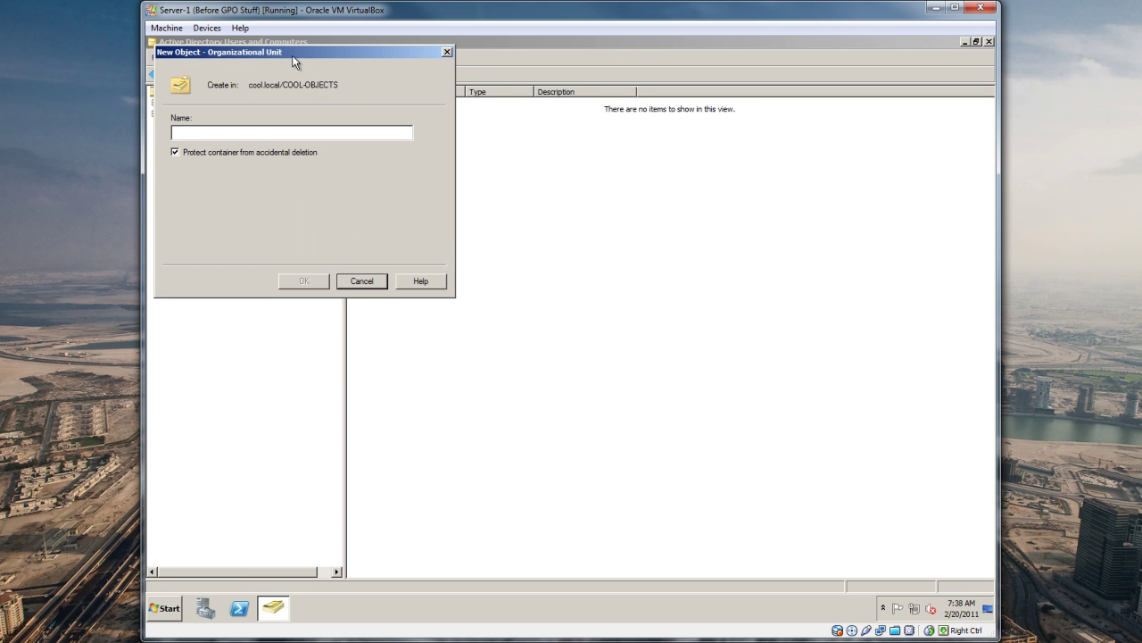
drag(287, 54, 434, 169)
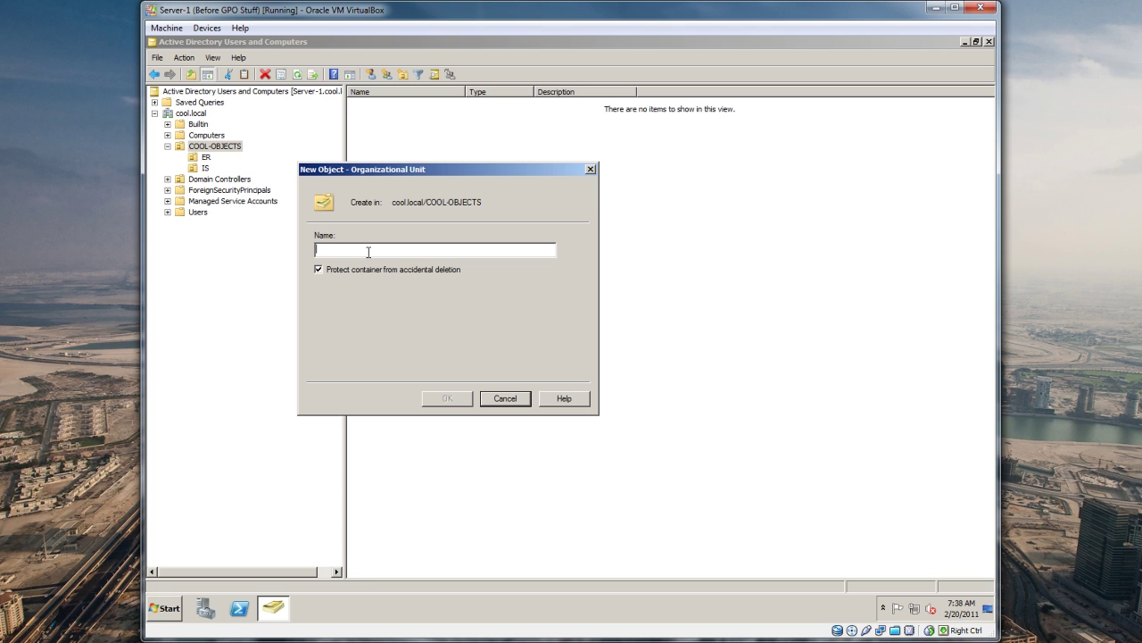
key(Escape)
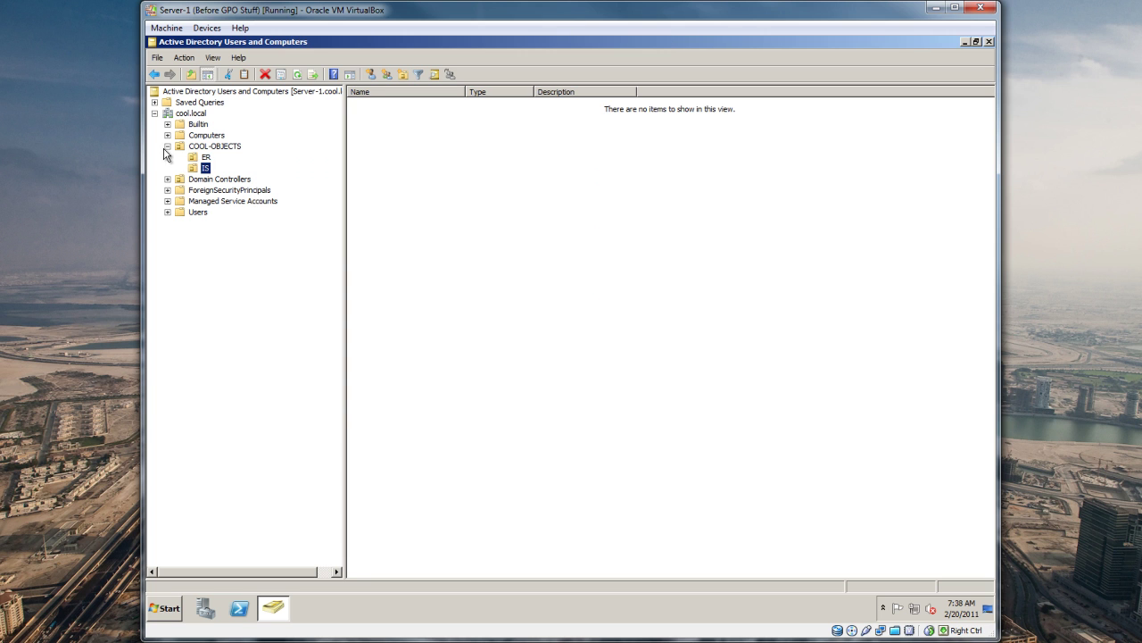
click(205, 158)
Step: View the Users container, select Administrator, and widen the Name column and tree pane
click(205, 168)
click(201, 216)
click(382, 104)
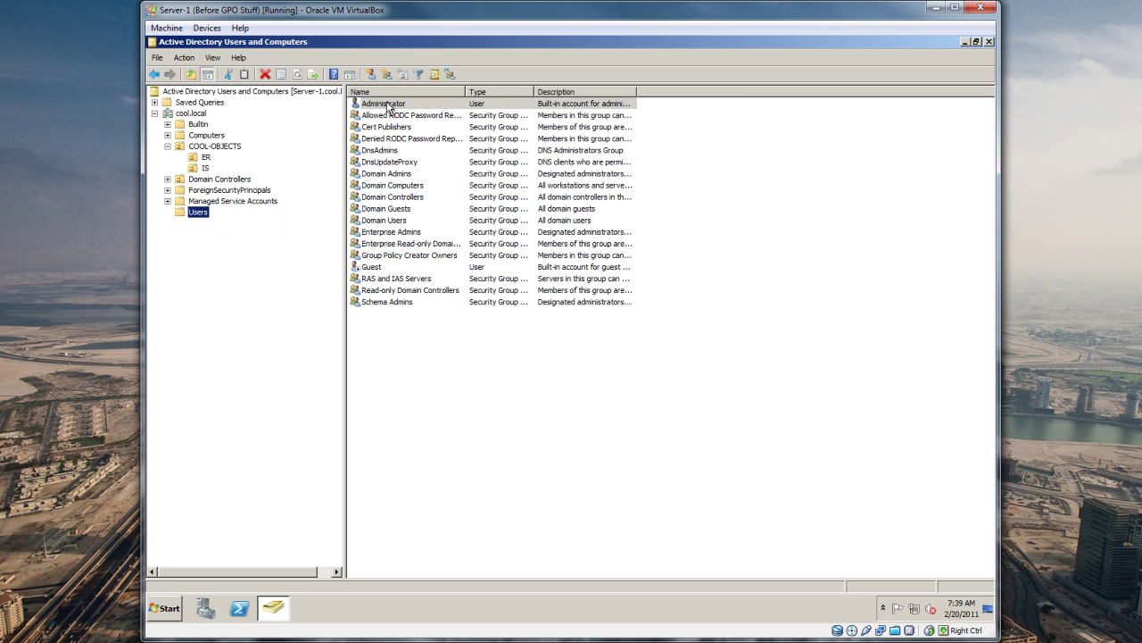
drag(464, 93, 515, 92)
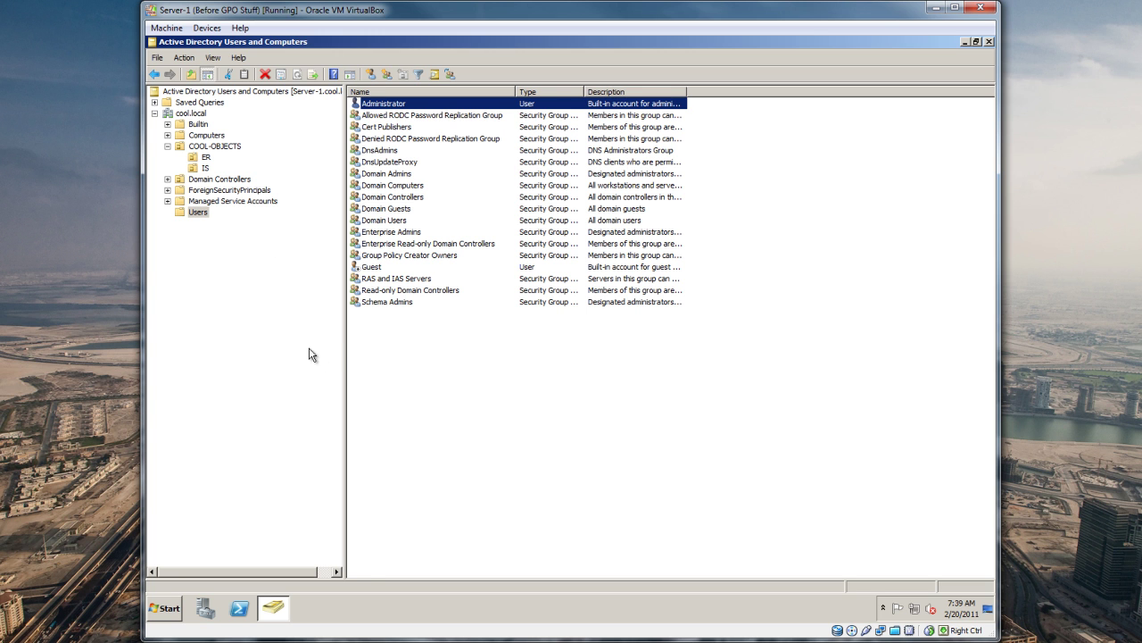
mouse_move(346, 348)
mouse_down()
mouse_move(373, 351)
mouse_move(354, 352)
mouse_up()
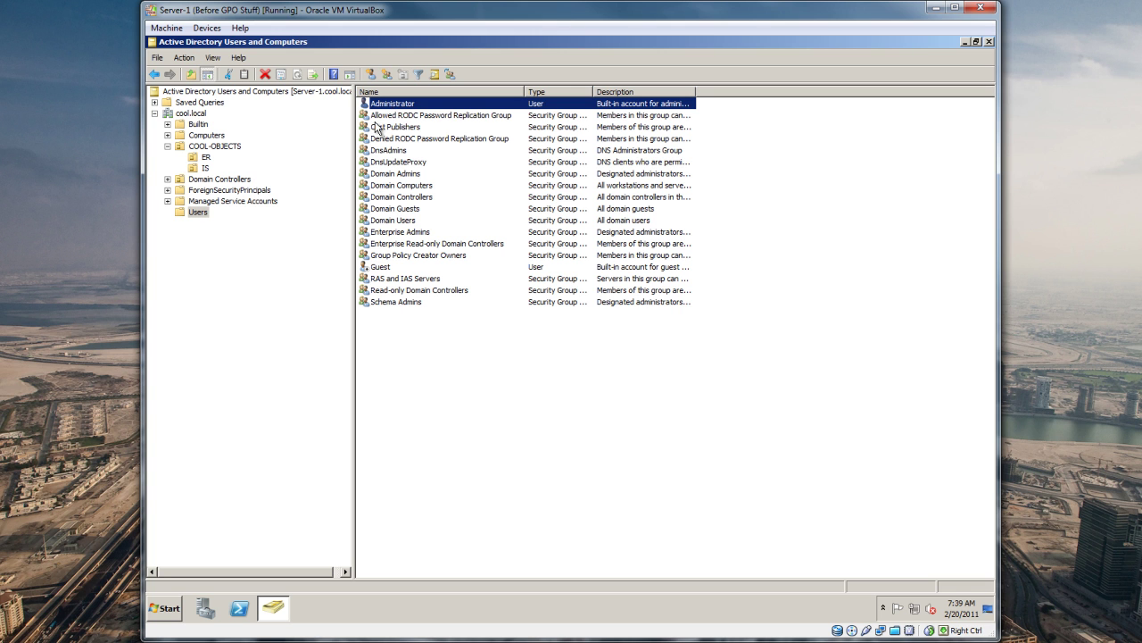
click(295, 238)
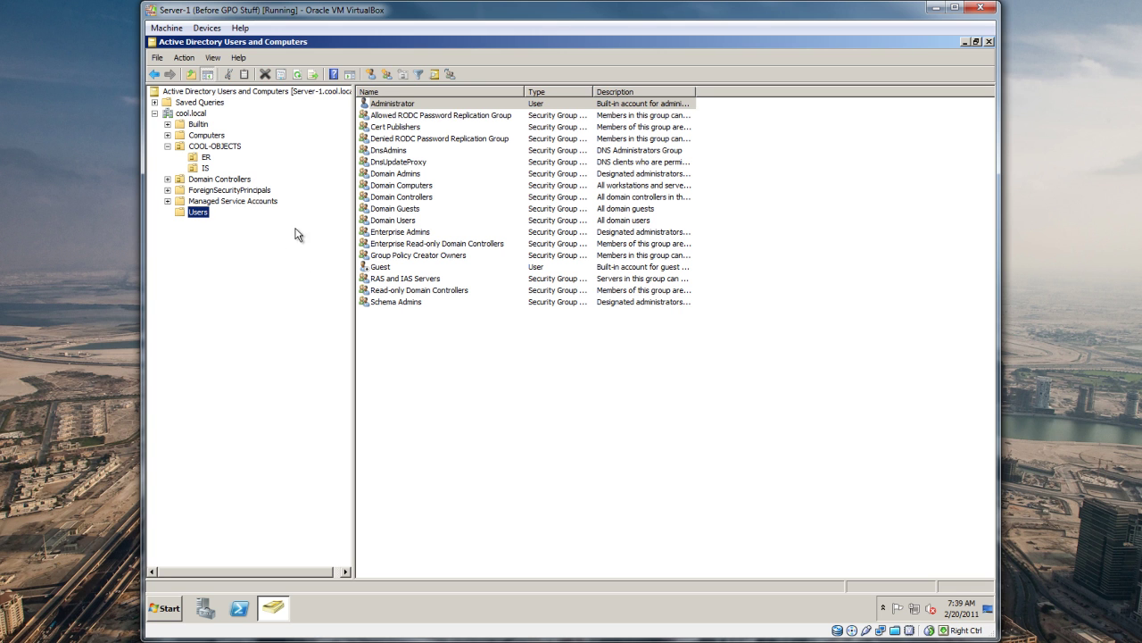
right_click(400, 105)
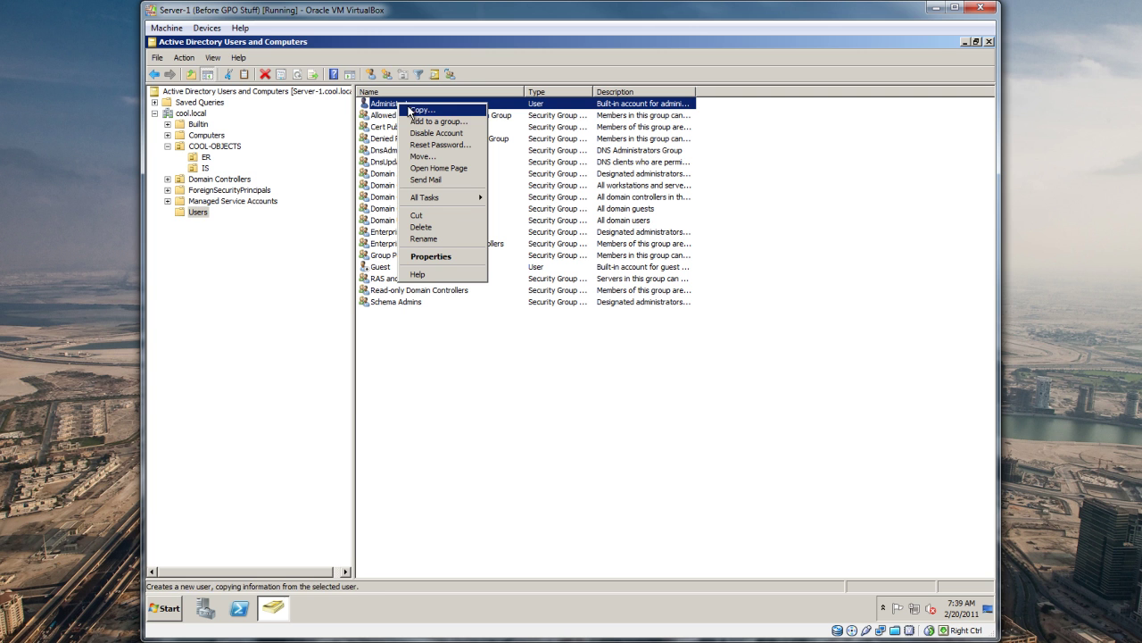
click(416, 110)
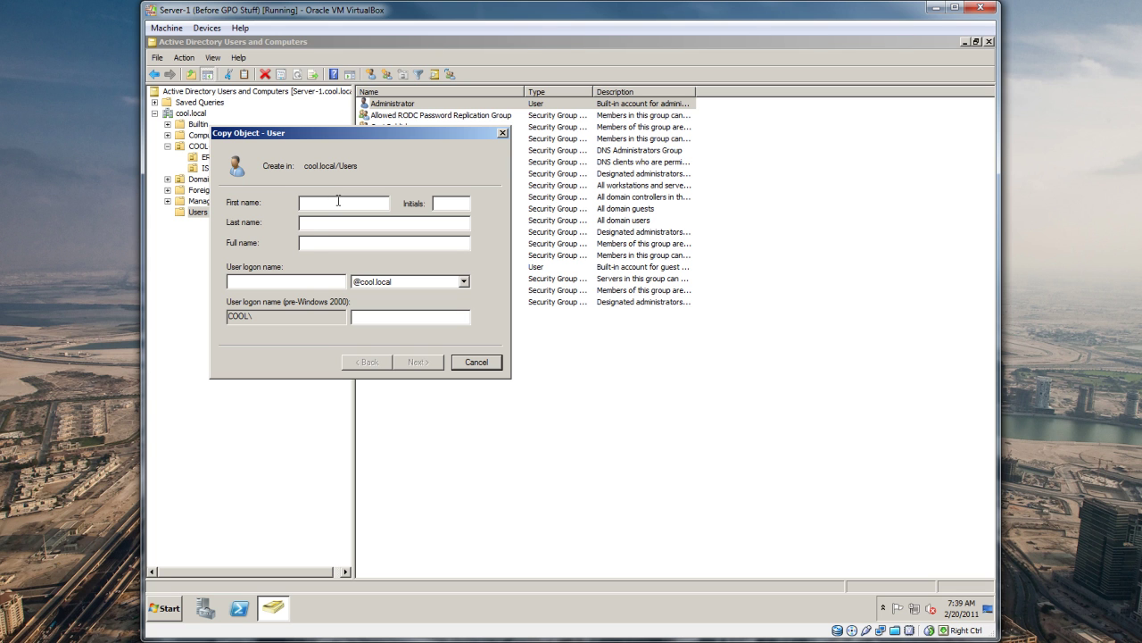
key(Tab)
key(Tab)
key(Tab)
key(Tab)
key(shift+Tab)
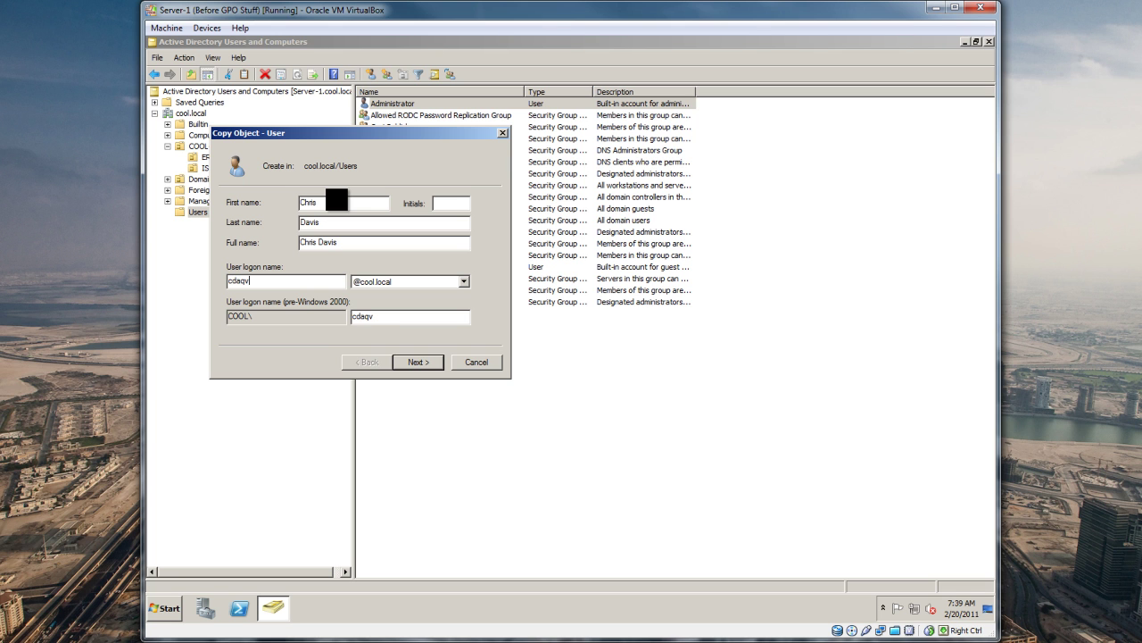
key(Tab)
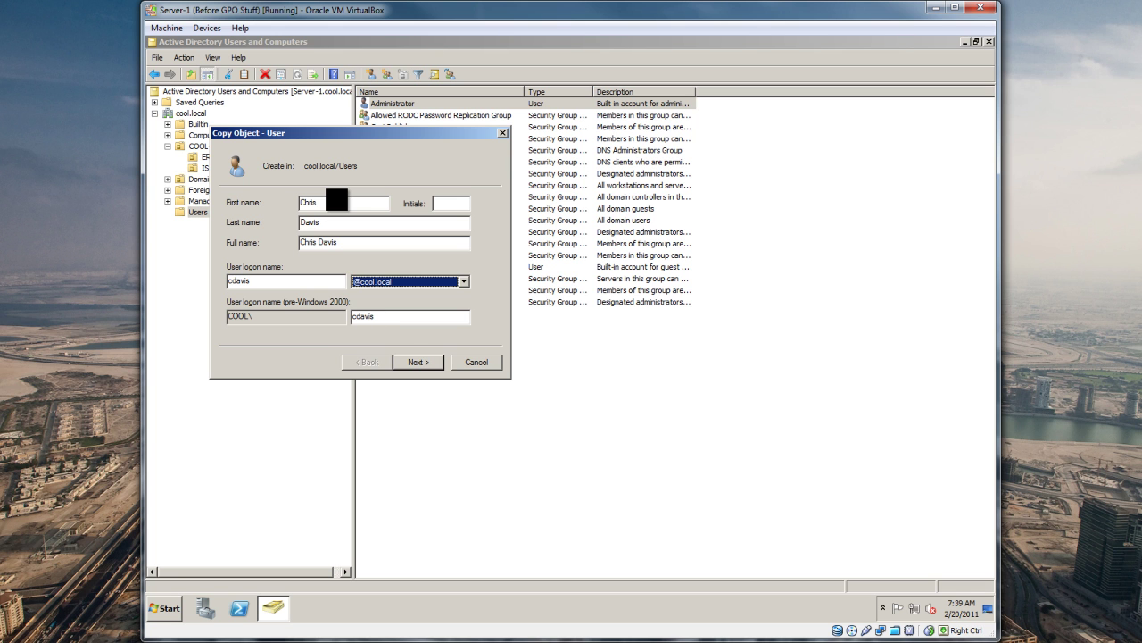
Step: Give the new user a password they cannot change that never expires, and create it
click(418, 362)
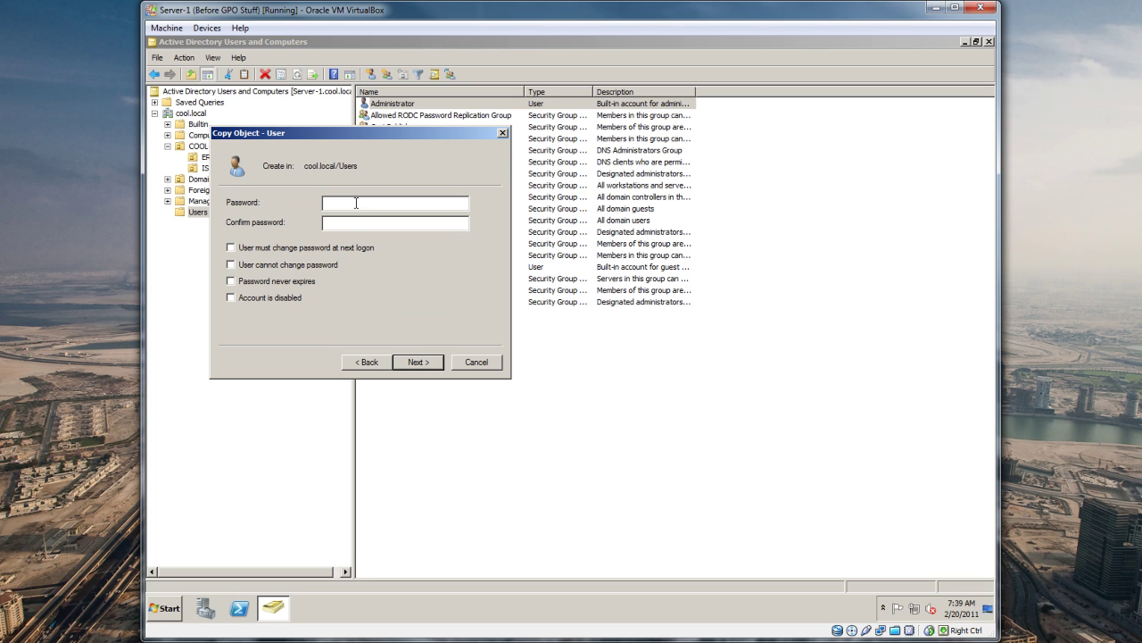
text(************)
click(281, 265)
click(269, 280)
click(432, 365)
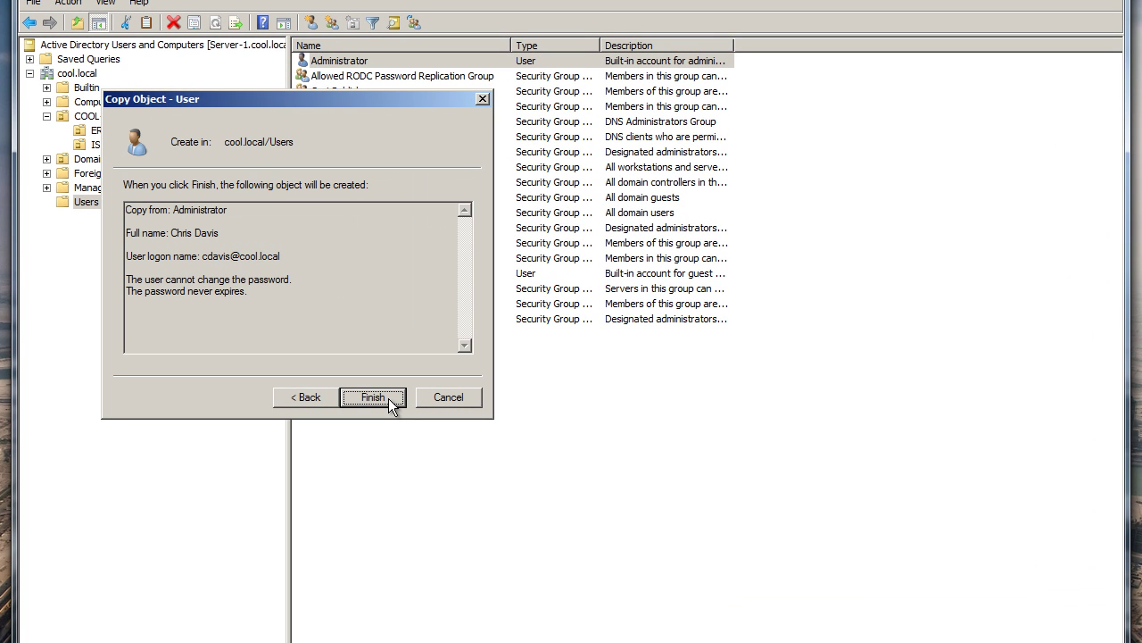
click(172, 211)
drag(174, 211, 233, 212)
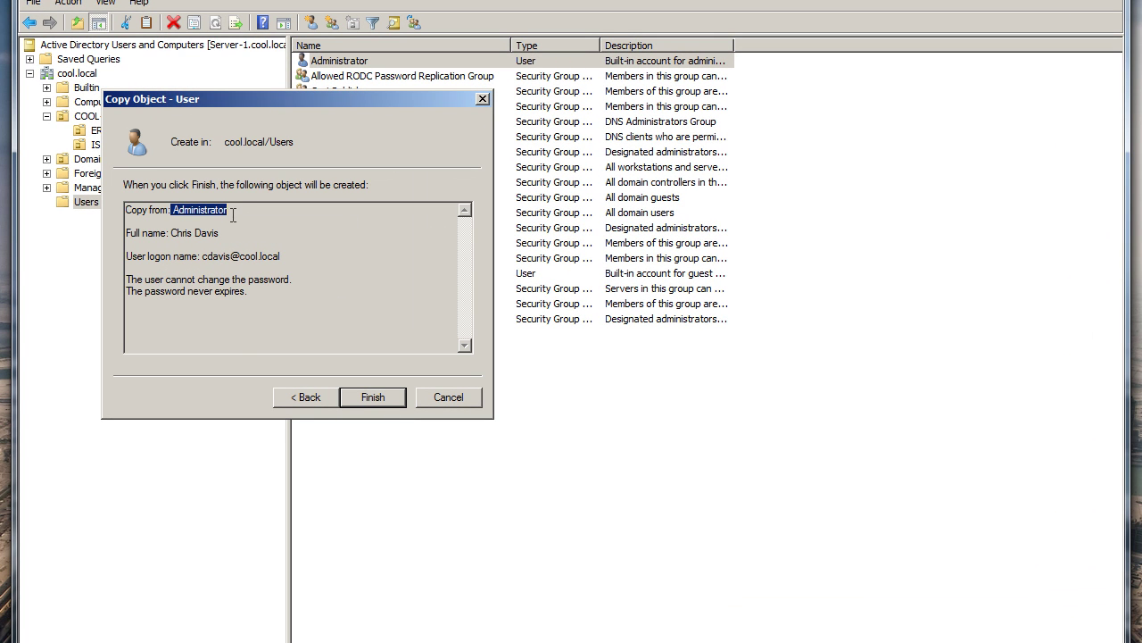
click(375, 398)
Step: Finish the copy and review Administrator's Member Of groups, such as Domain Admins and Schema Admins
click(347, 59)
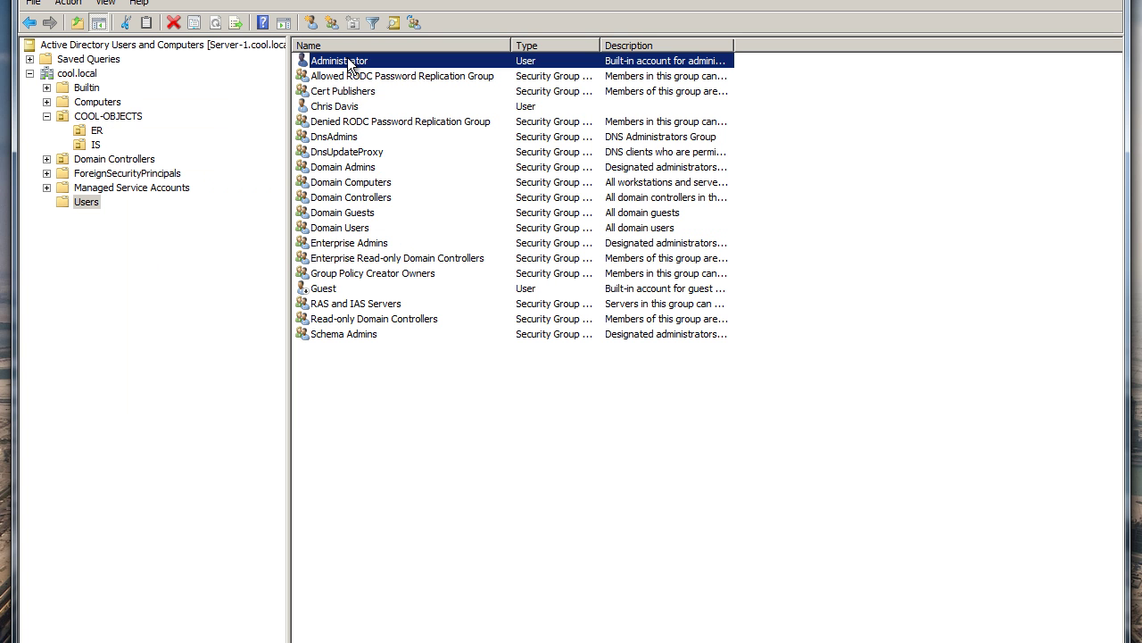
right_click(348, 58)
click(387, 259)
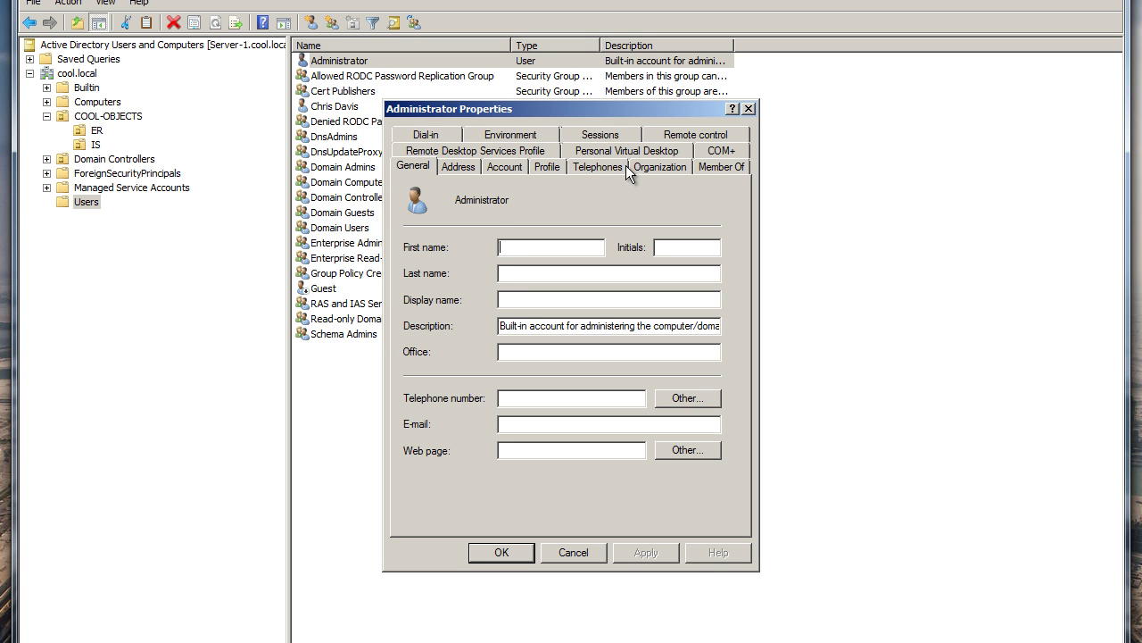
click(705, 167)
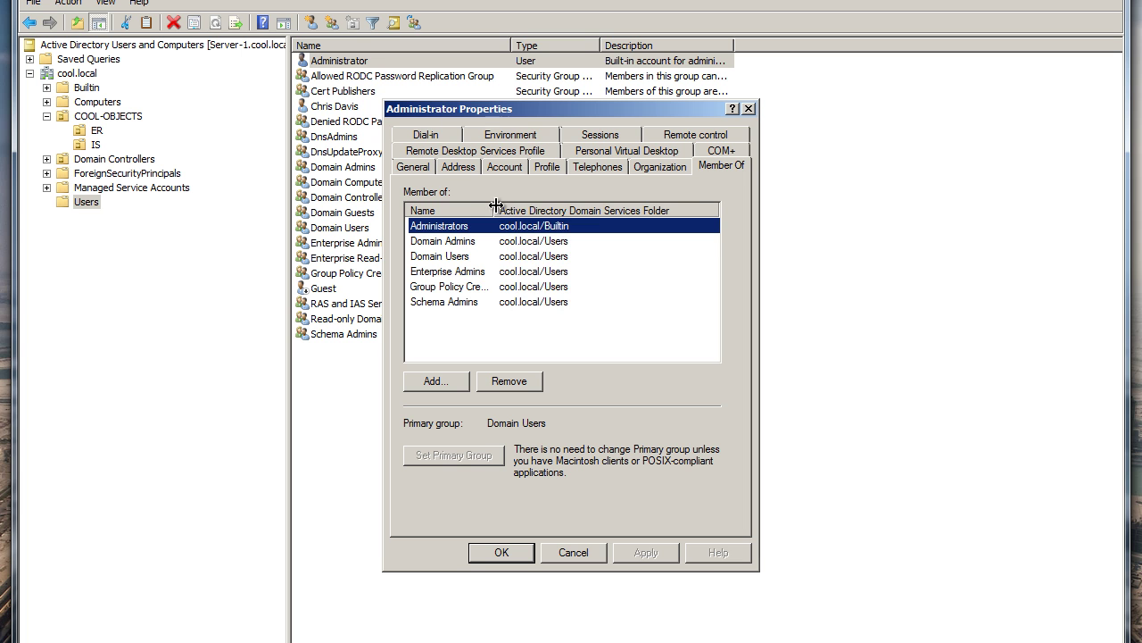
drag(496, 206, 529, 208)
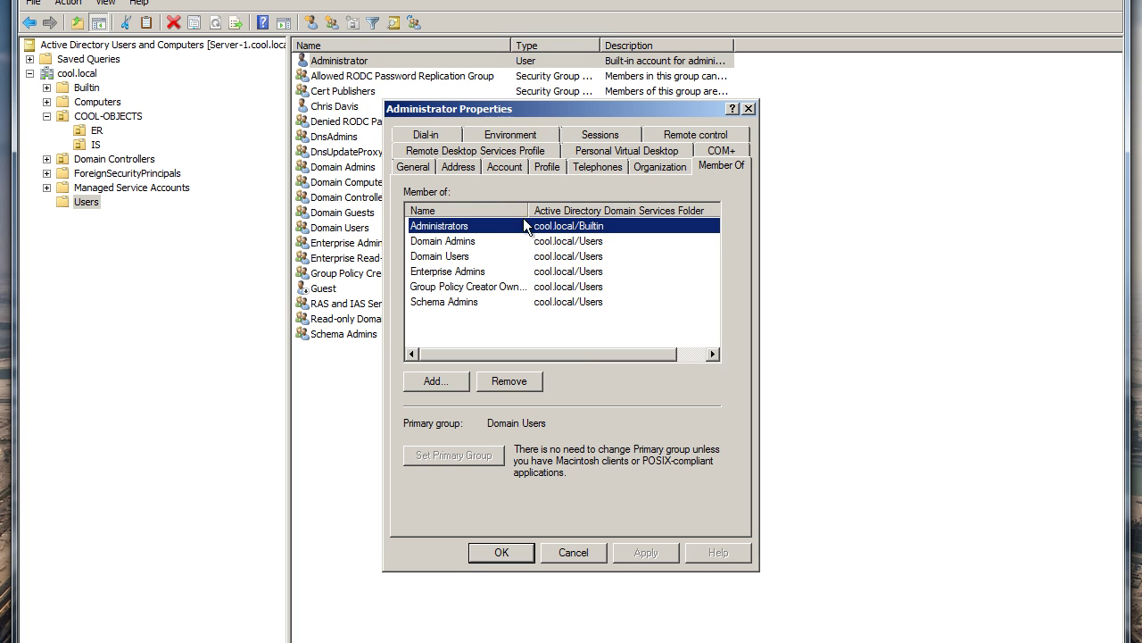
click(449, 246)
click(450, 258)
click(450, 277)
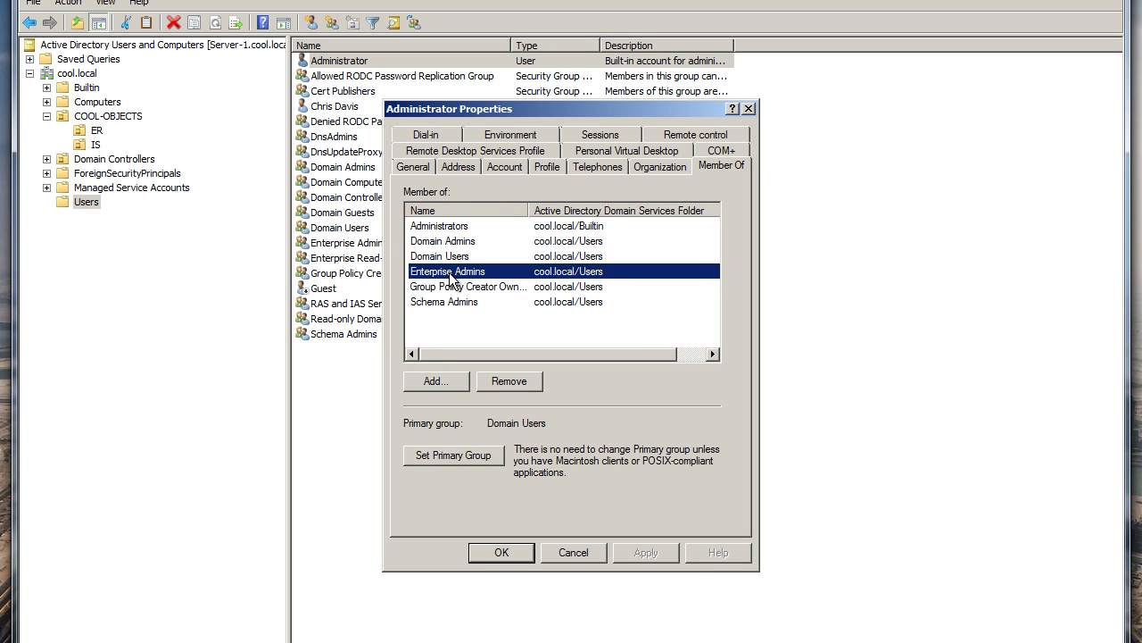
click(459, 289)
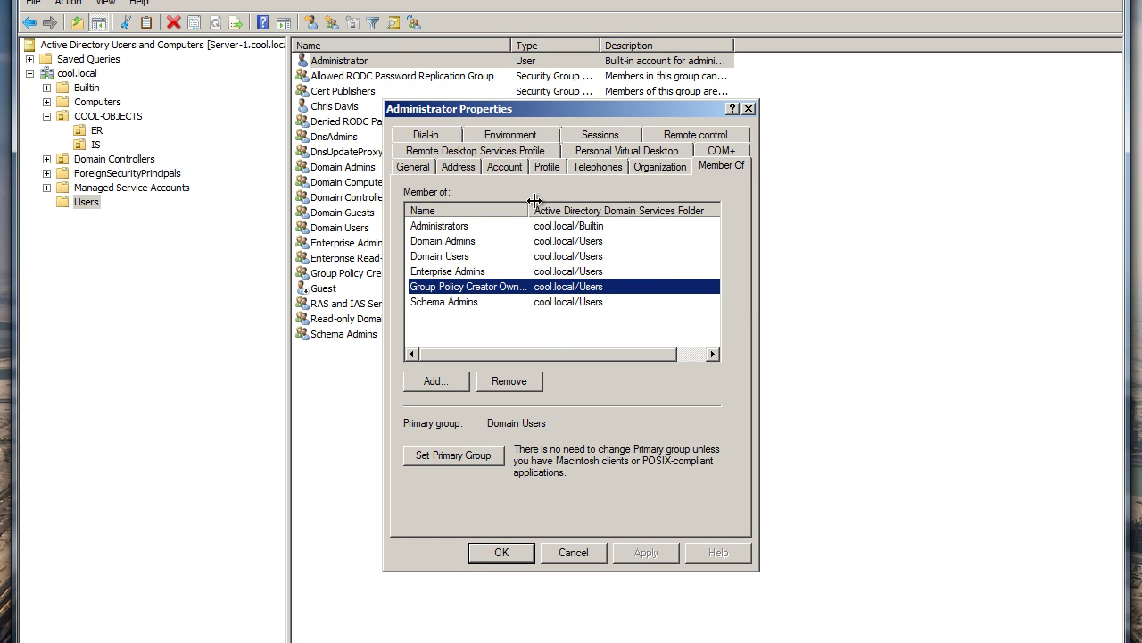
mouse_move(533, 201)
mouse_down()
mouse_move(582, 210)
mouse_move(554, 208)
mouse_up()
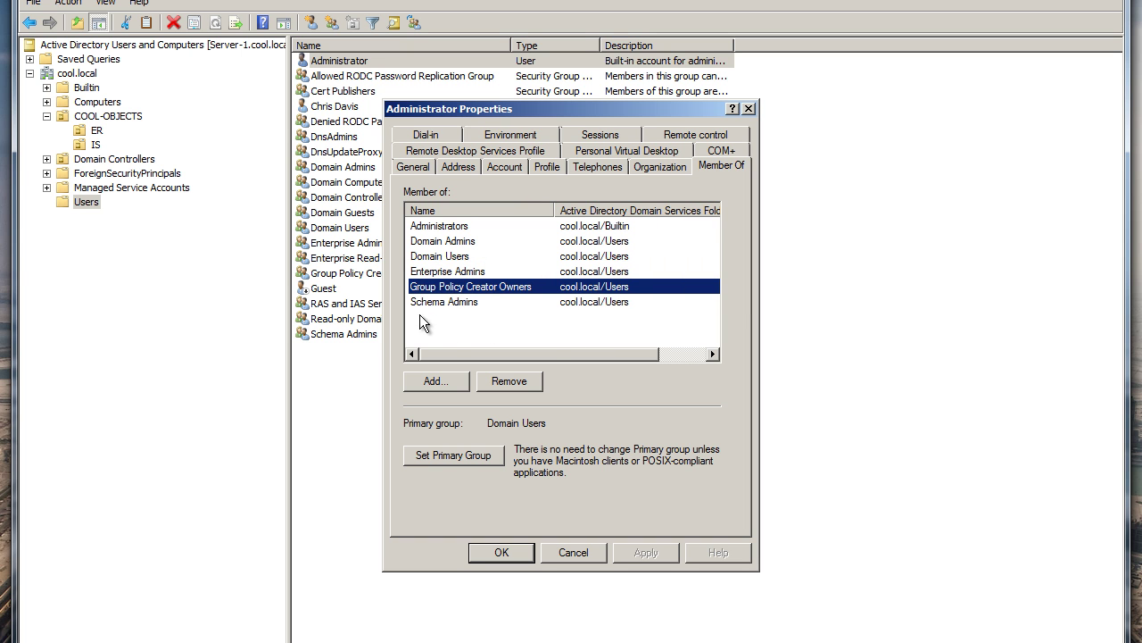
click(423, 306)
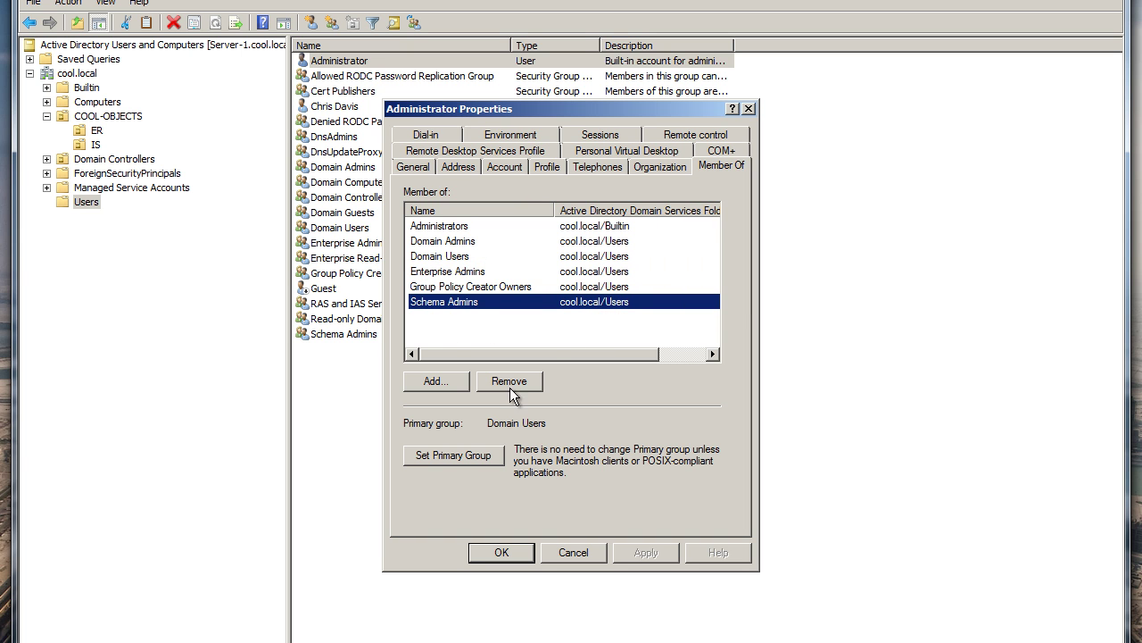
click(575, 555)
right_click(340, 109)
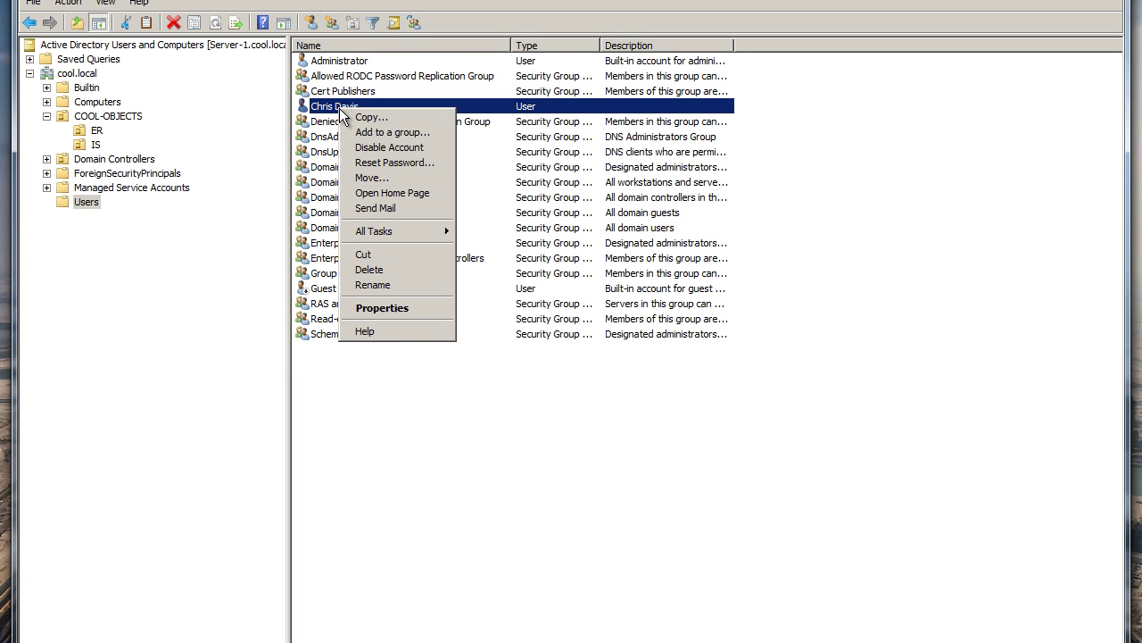
click(398, 306)
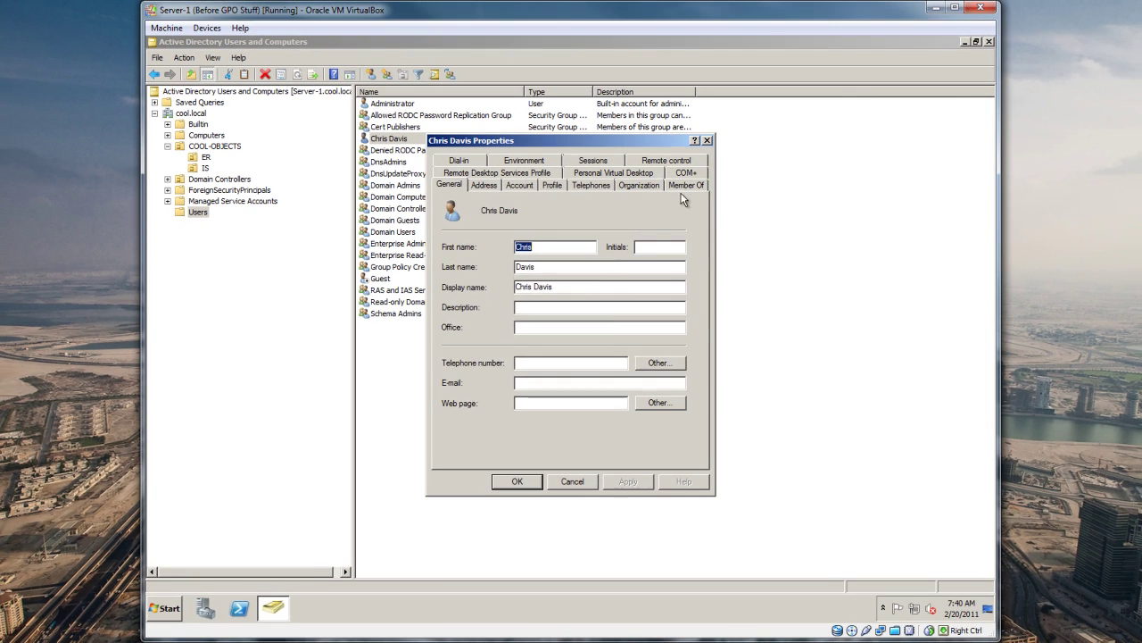
click(687, 184)
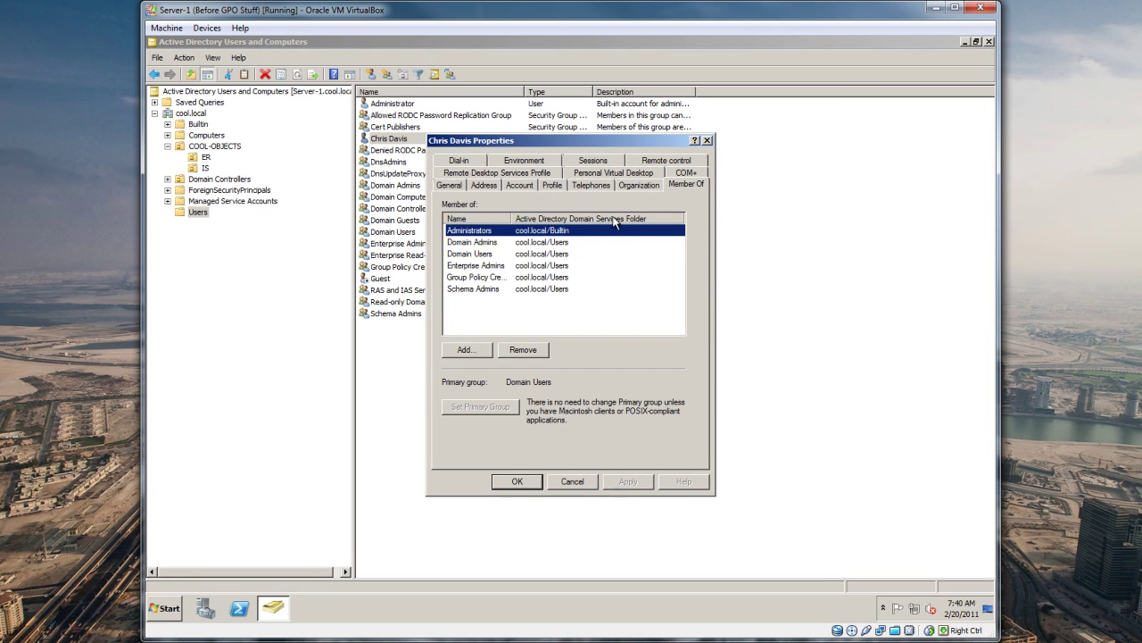
click(572, 480)
double_click(394, 138)
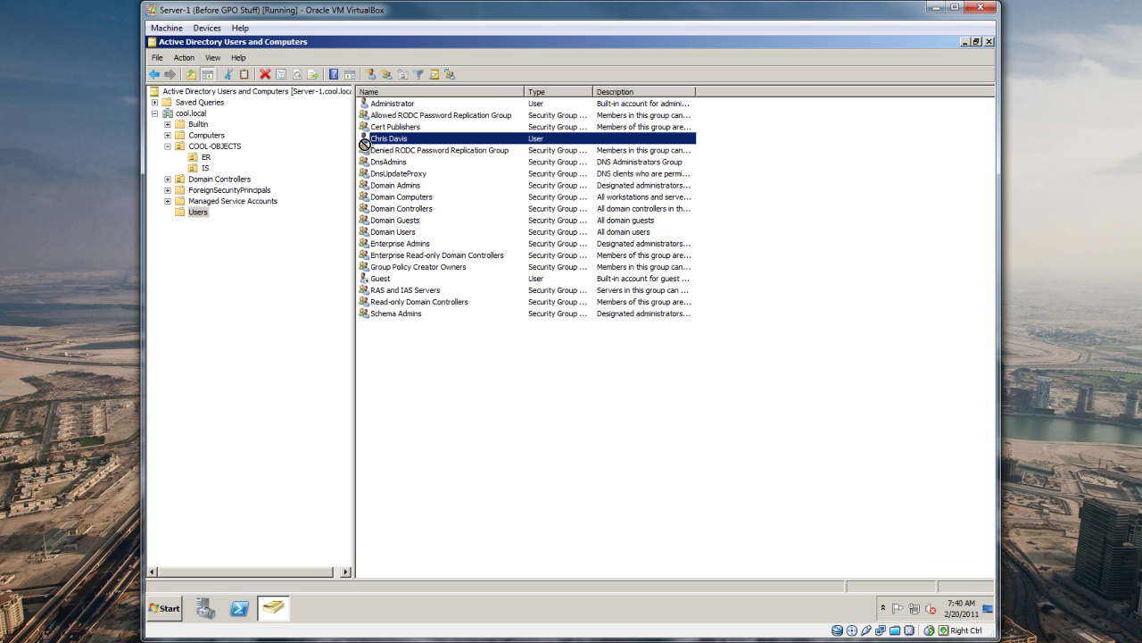
drag(394, 138, 210, 223)
drag(399, 482, 206, 172)
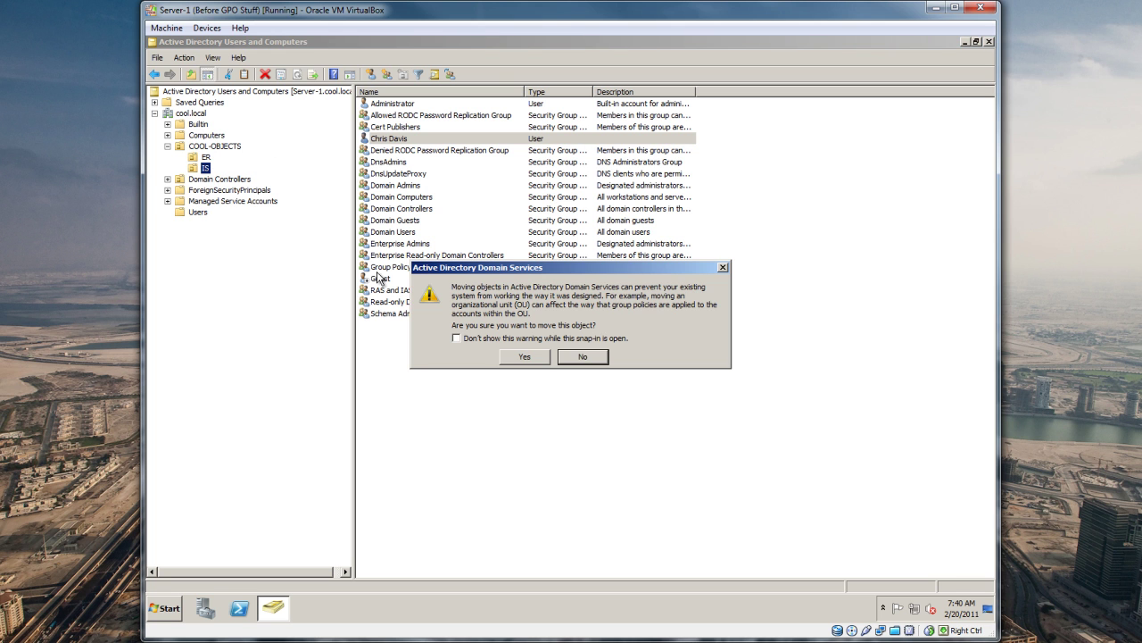
click(528, 339)
click(525, 357)
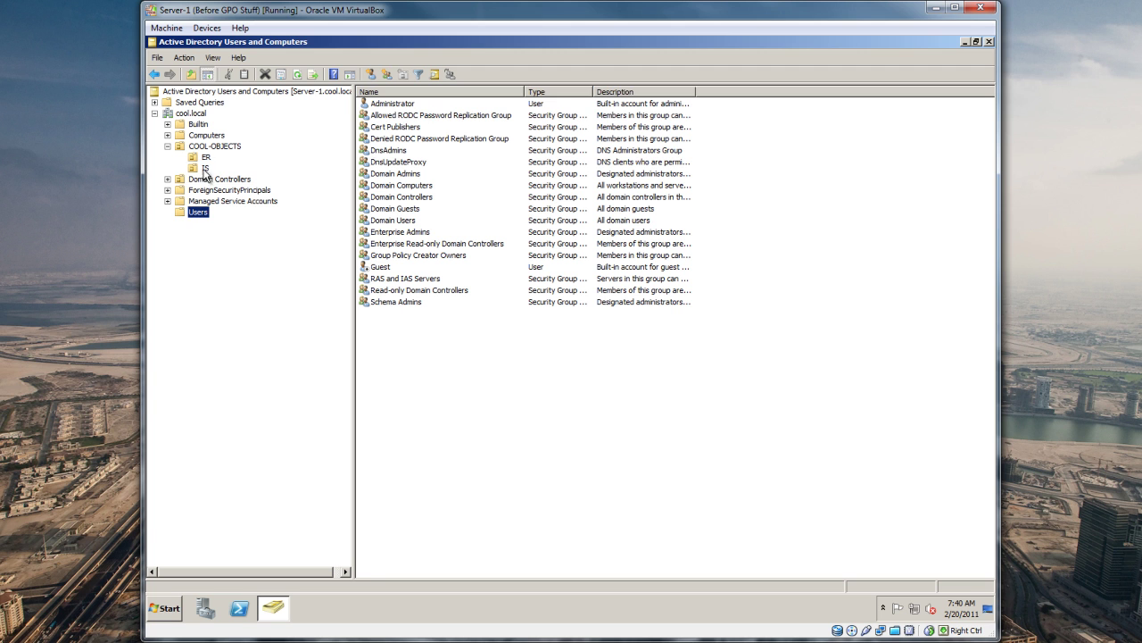
key(Tab)
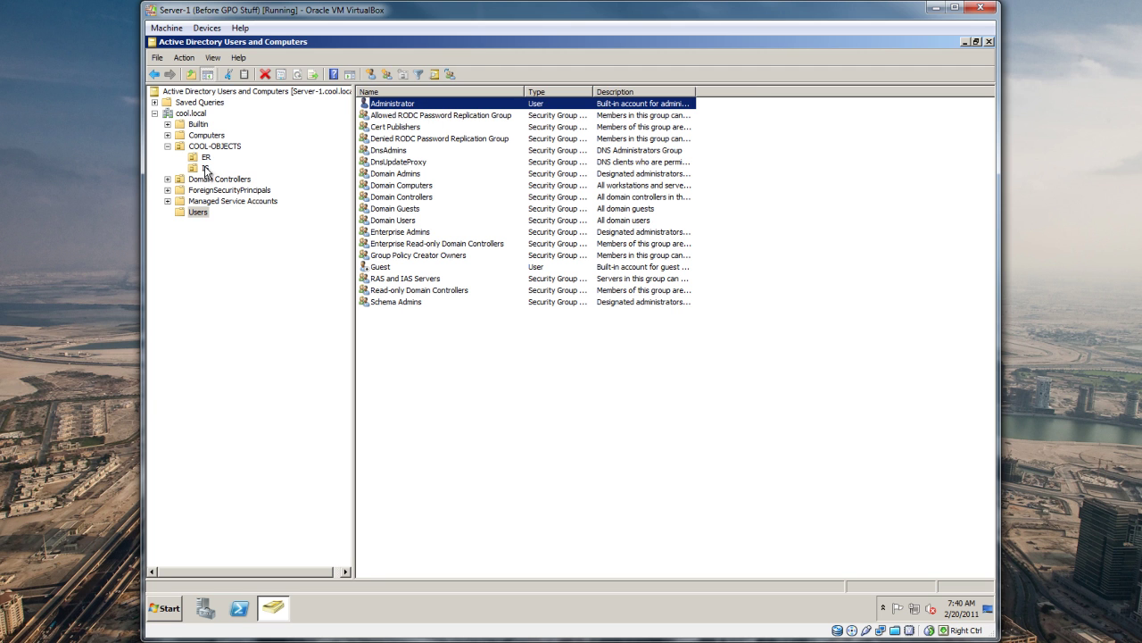
Step: In the ER unit, start new user Joe Smith with logon jsmith and advance to passwords
click(205, 168)
drag(387, 106, 207, 161)
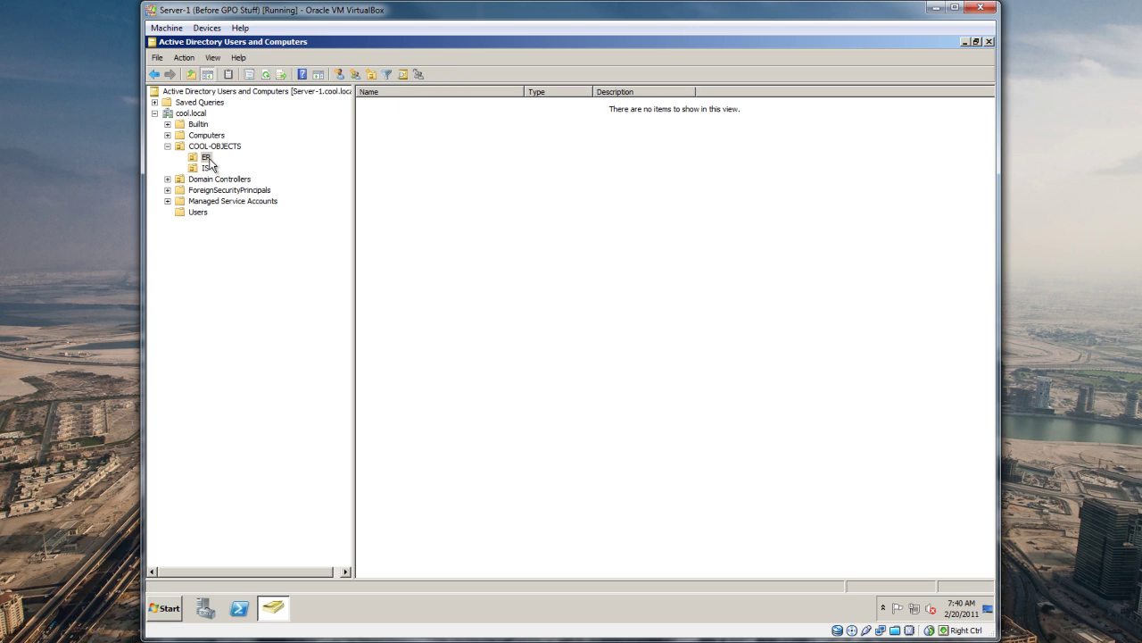
right_click(415, 158)
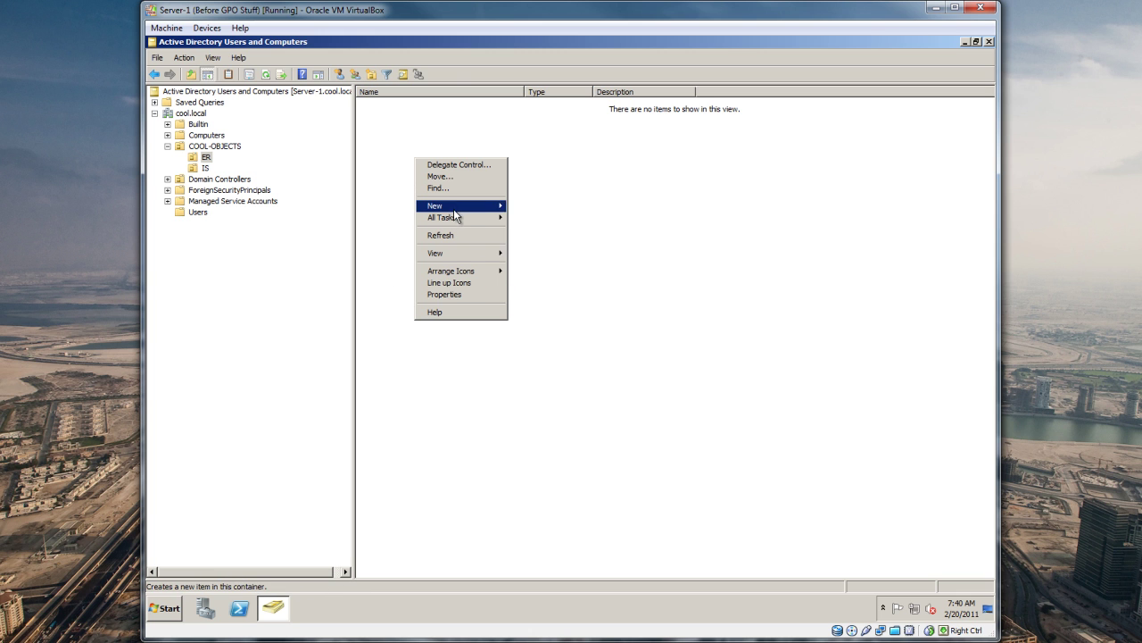
mouse_move(454, 207)
click(545, 301)
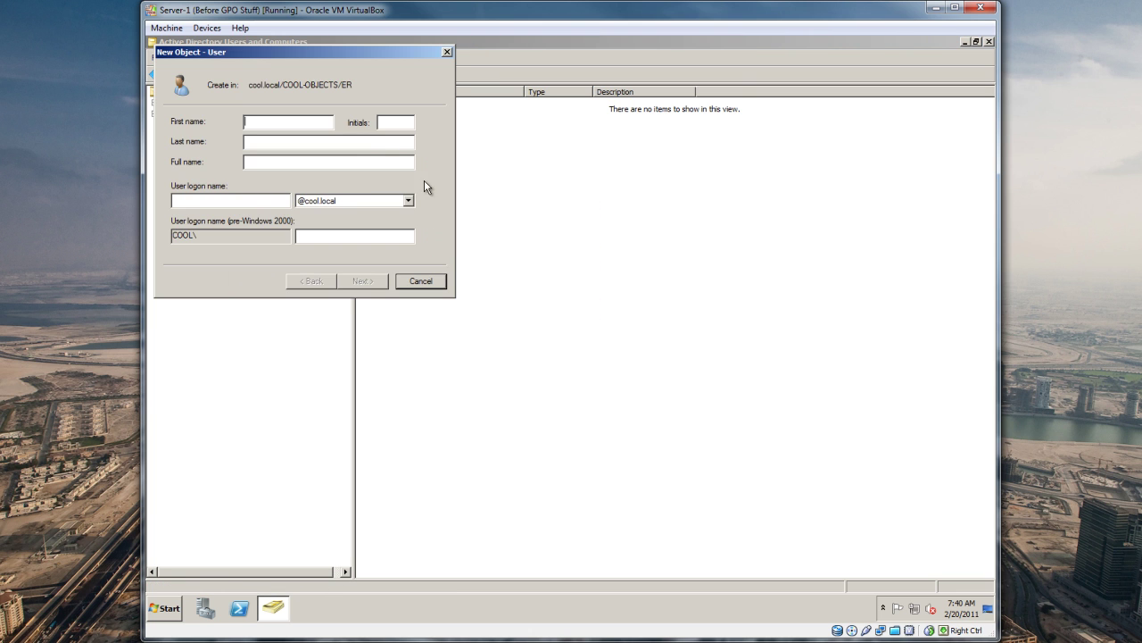
drag(272, 53, 461, 152)
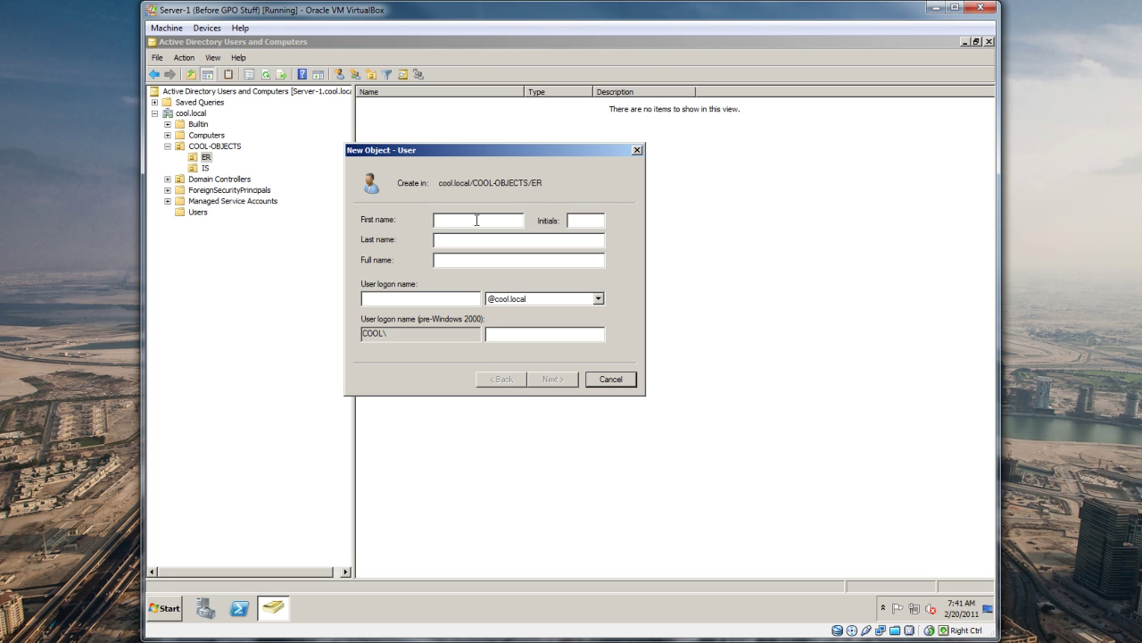
text(J)
text(oe )
text(Smith)
key(Tab)
key(Tab)
text(jsmi)
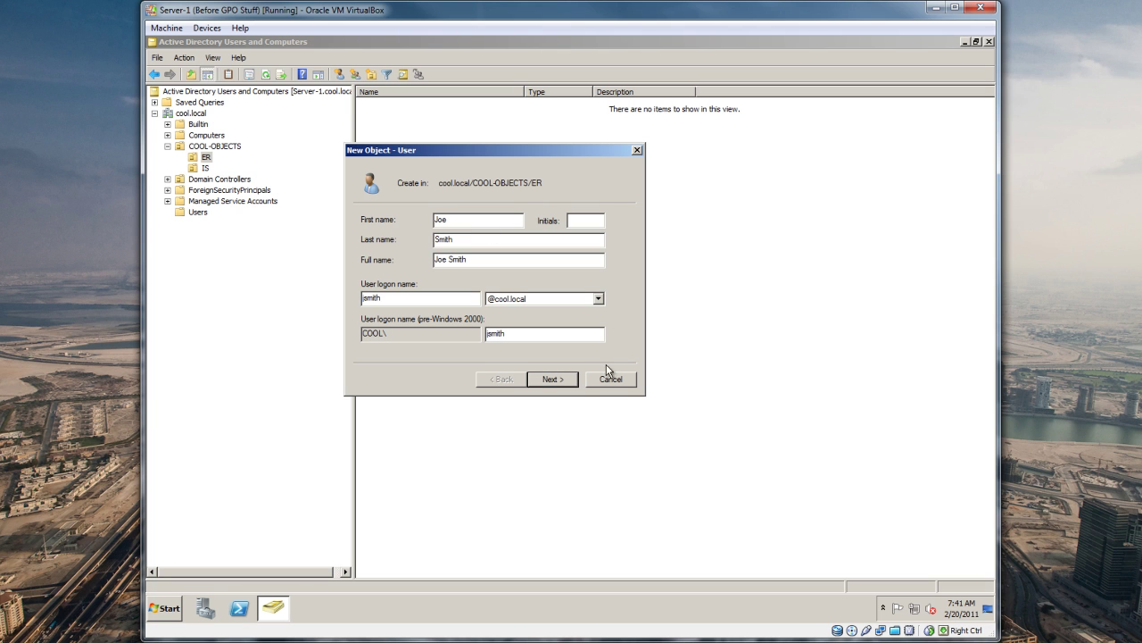
click(554, 381)
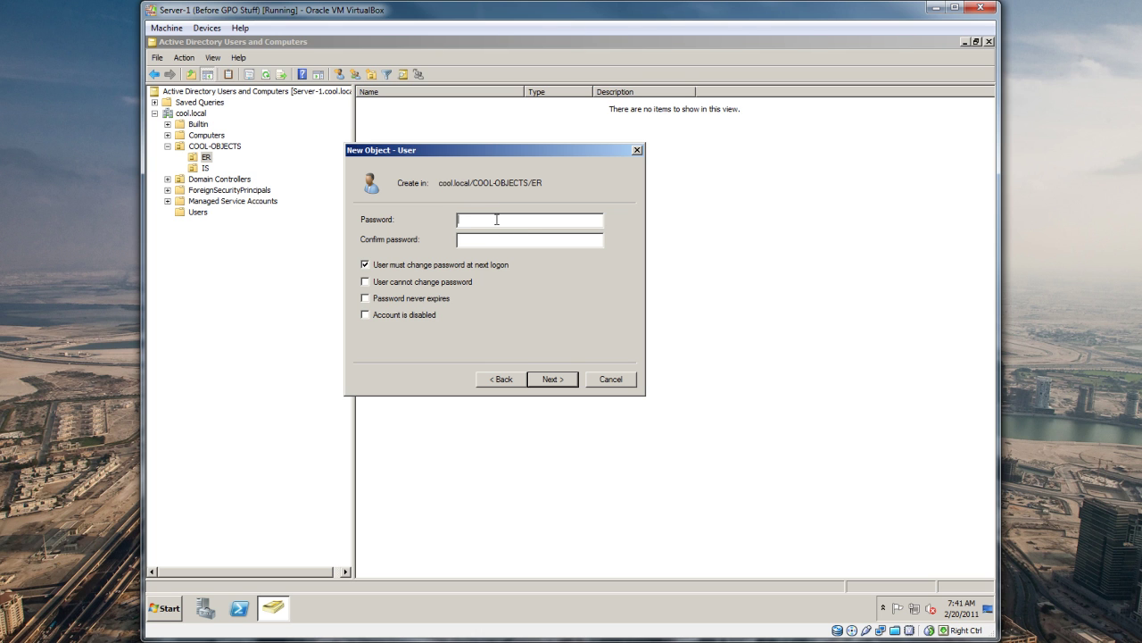
Step: Enter and confirm a password, clear forced change at logon, set it to never expire, and attempt creation
text(PasPassw)
drag(496, 220, 458, 224)
click(500, 240)
drag(505, 225, 453, 224)
click(366, 266)
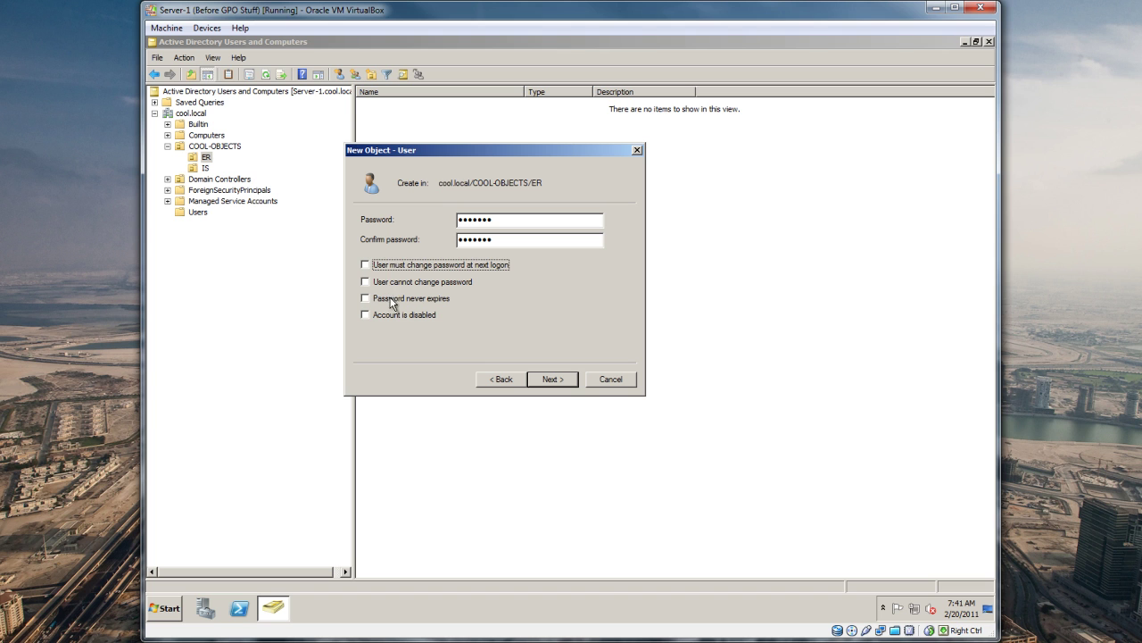
click(407, 282)
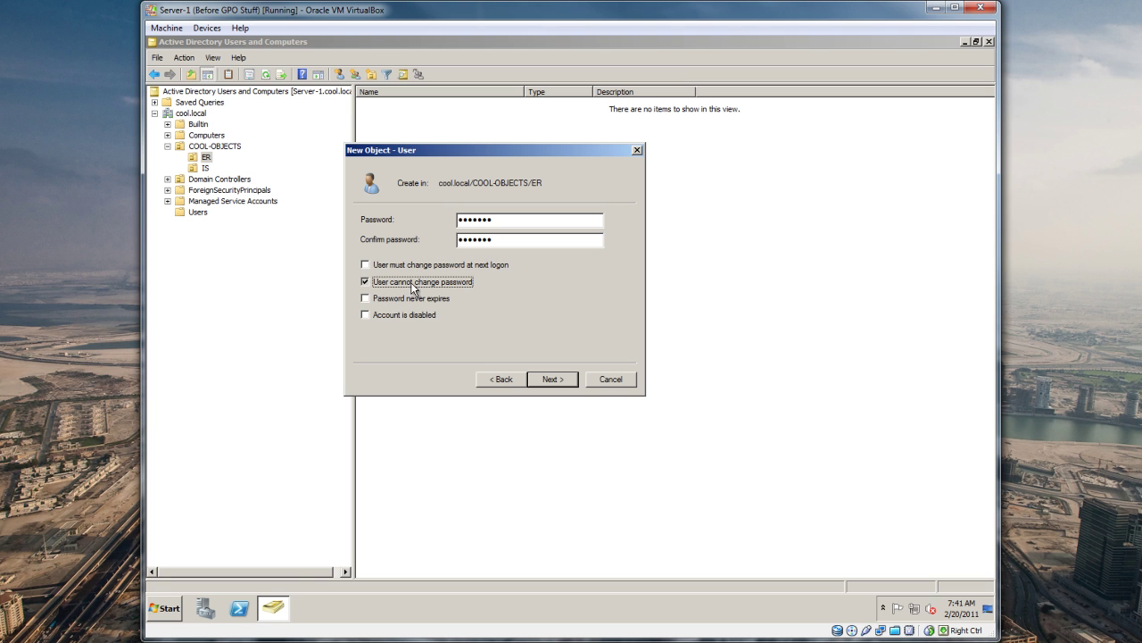
click(413, 284)
click(407, 299)
click(549, 379)
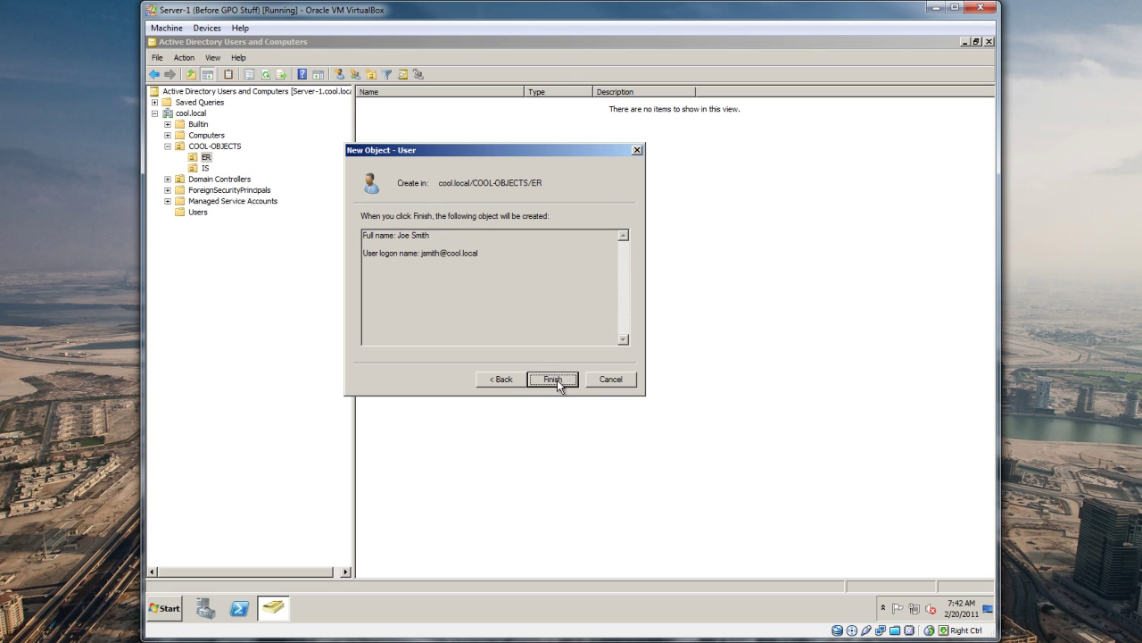
click(555, 381)
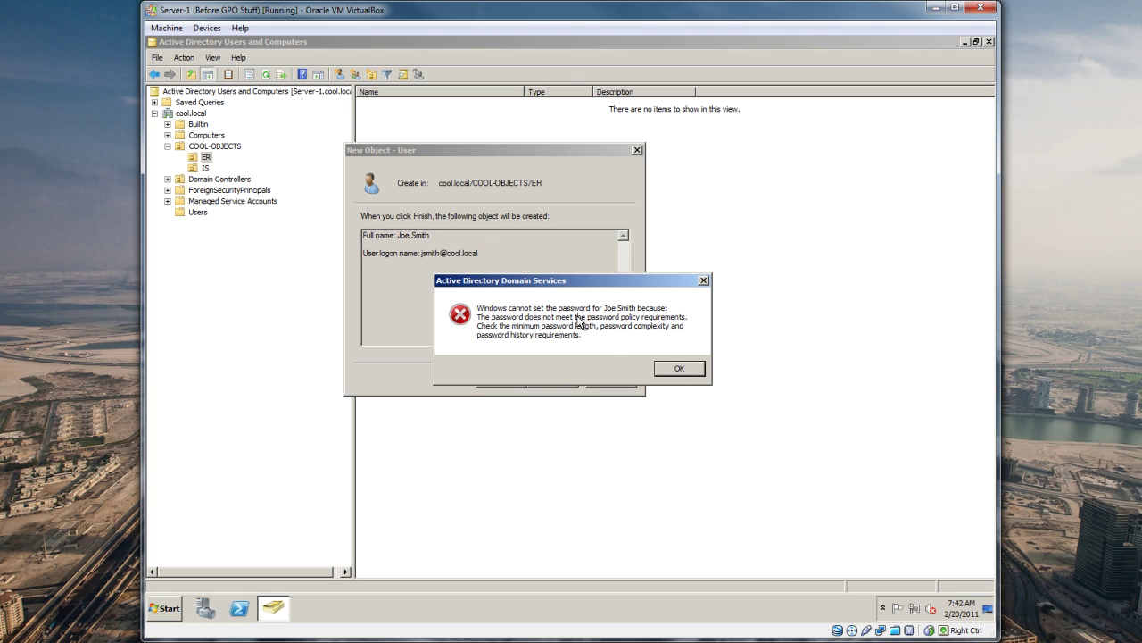
Step: After the policy error, fix both password entries to meet the policy and finish creating the ER user
click(679, 369)
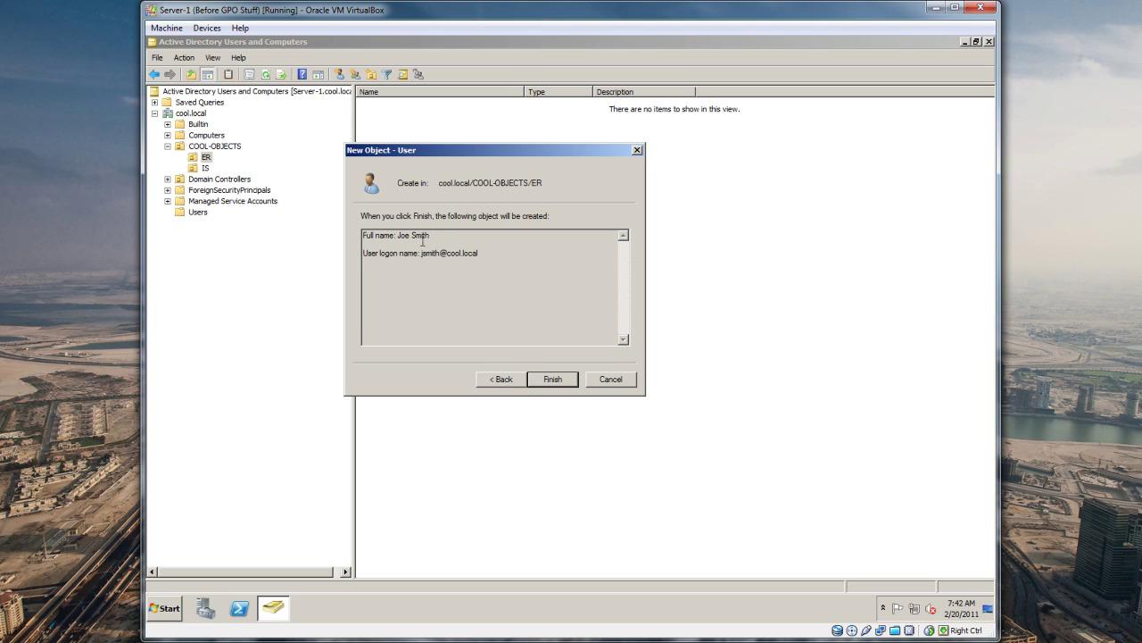
click(514, 379)
click(507, 221)
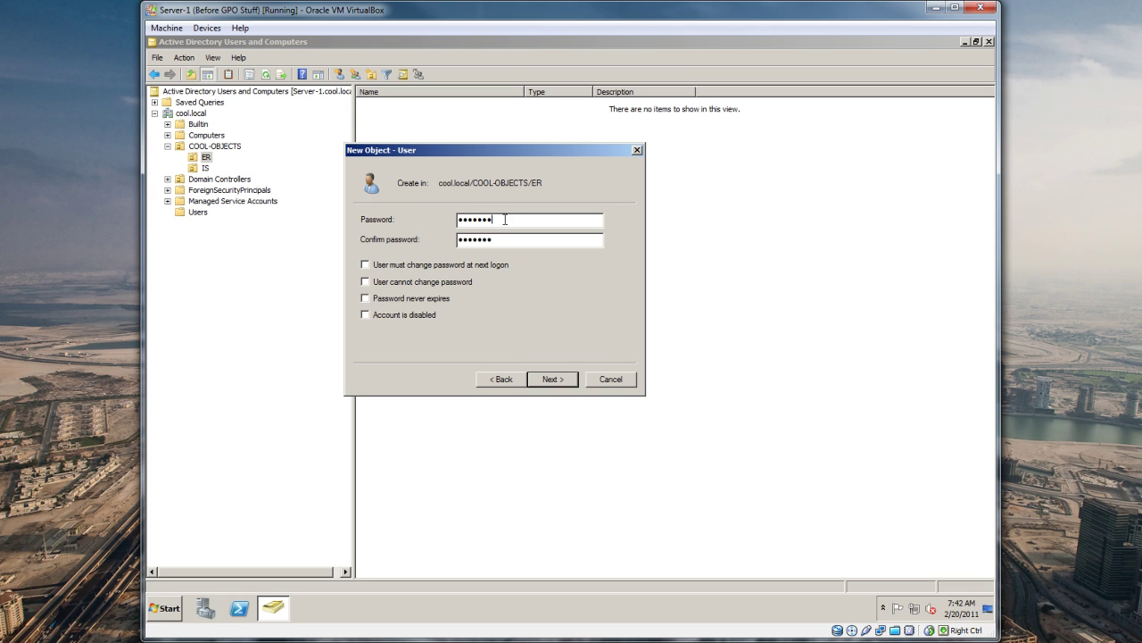
drag(507, 221, 451, 220)
click(459, 222)
text(P)
key(Tab)
key(End)
click(552, 379)
click(552, 379)
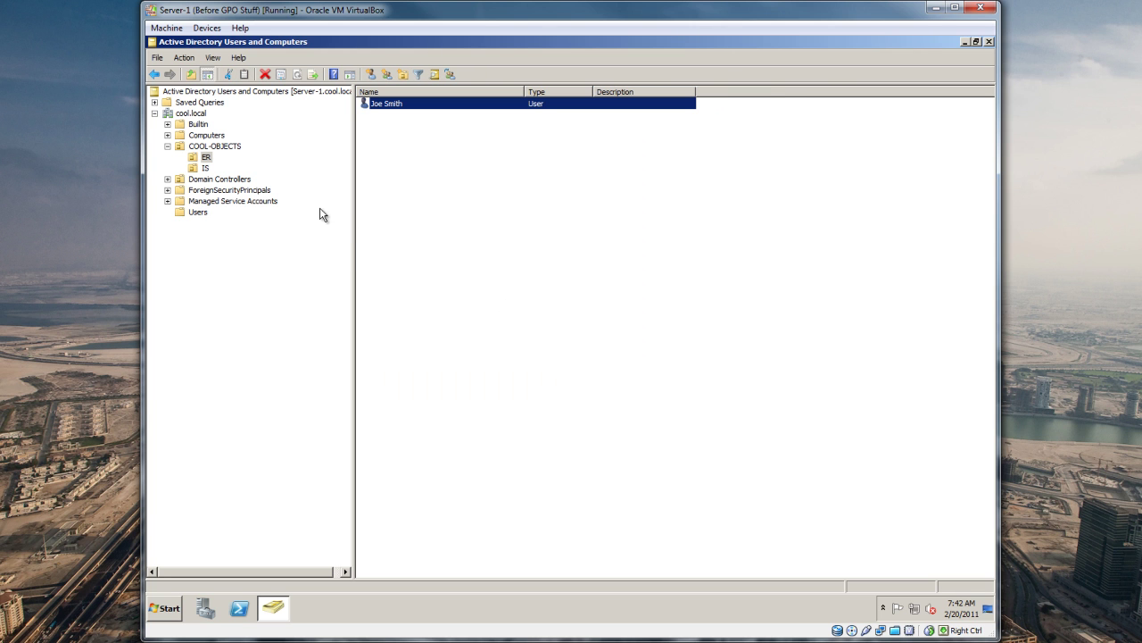
Step: Browse the ER and IS units under COOL-OBJECTS and select the existing IS user
click(218, 146)
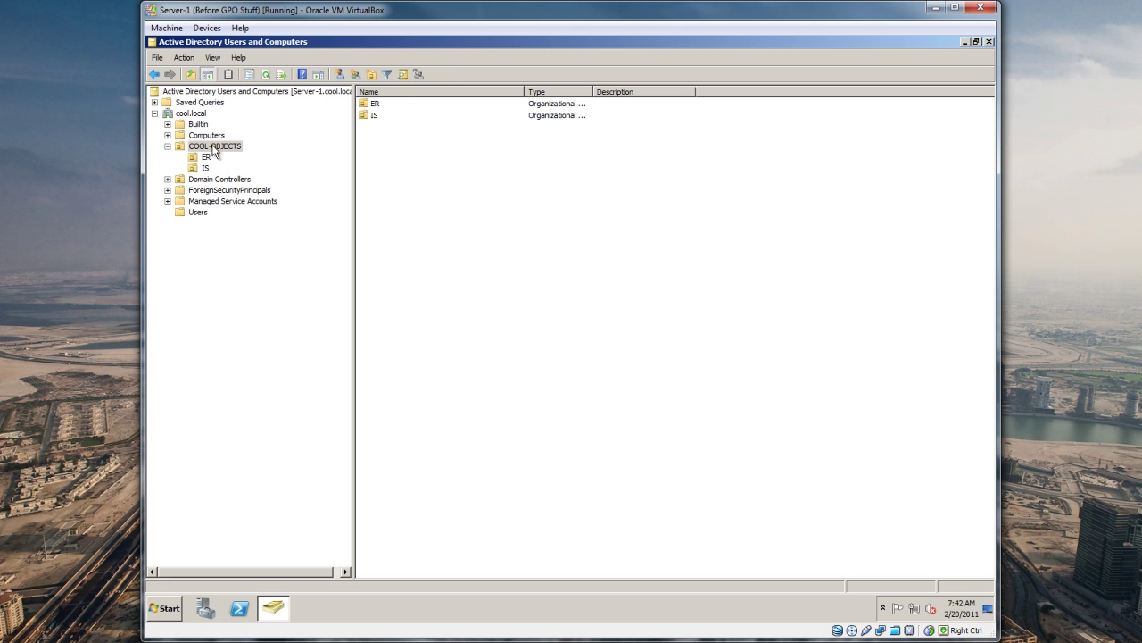
click(207, 159)
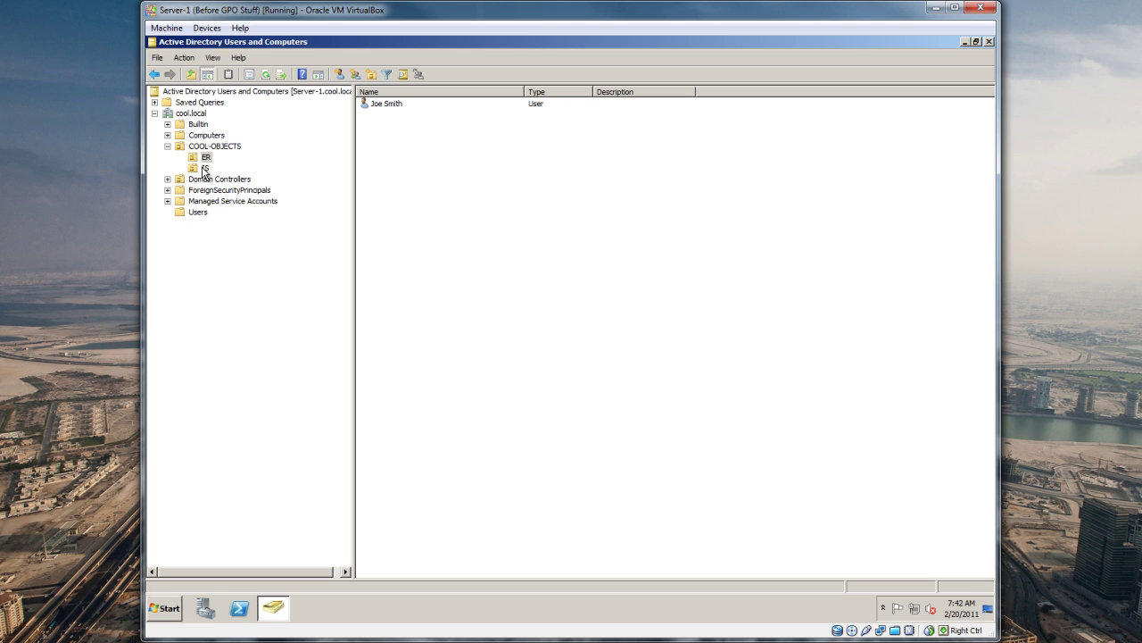
click(205, 168)
click(170, 607)
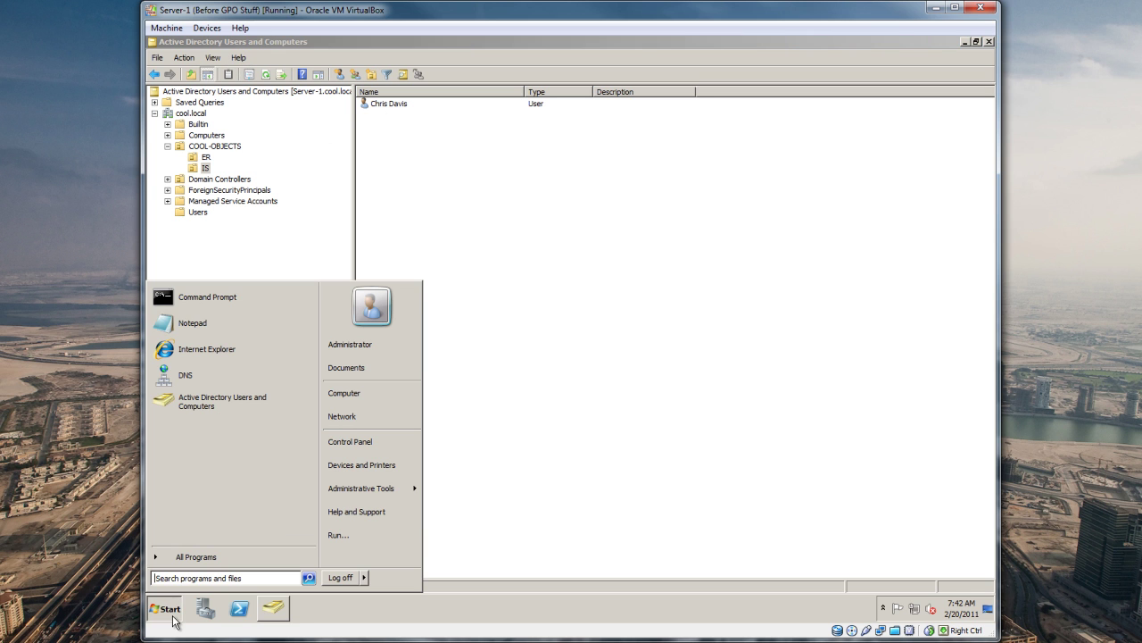
click(395, 105)
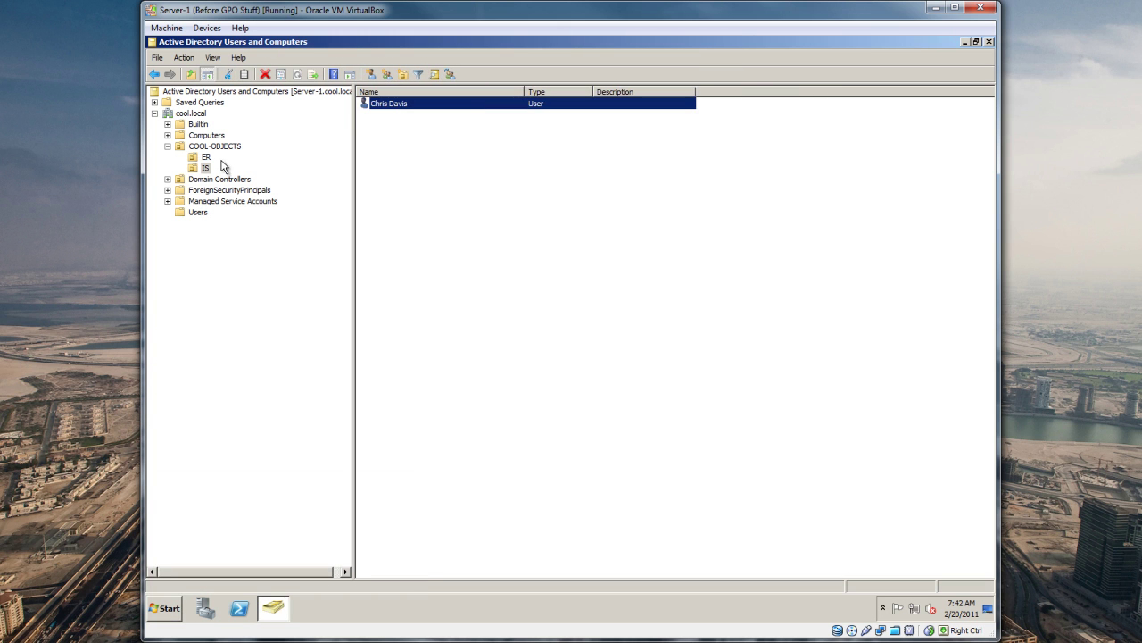
click(195, 147)
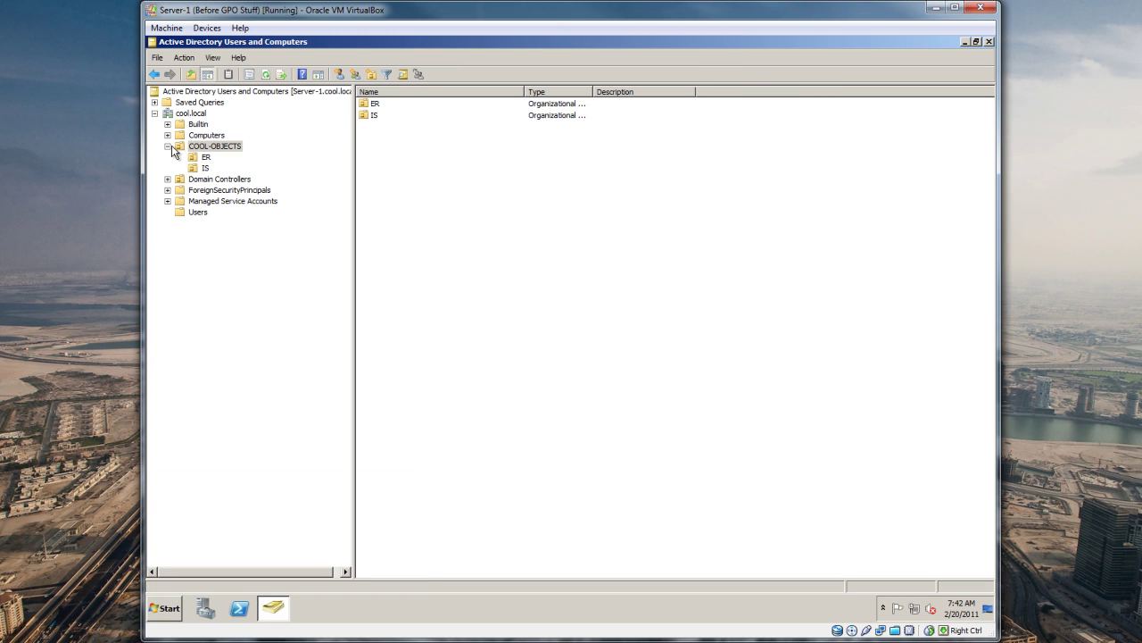
click(215, 283)
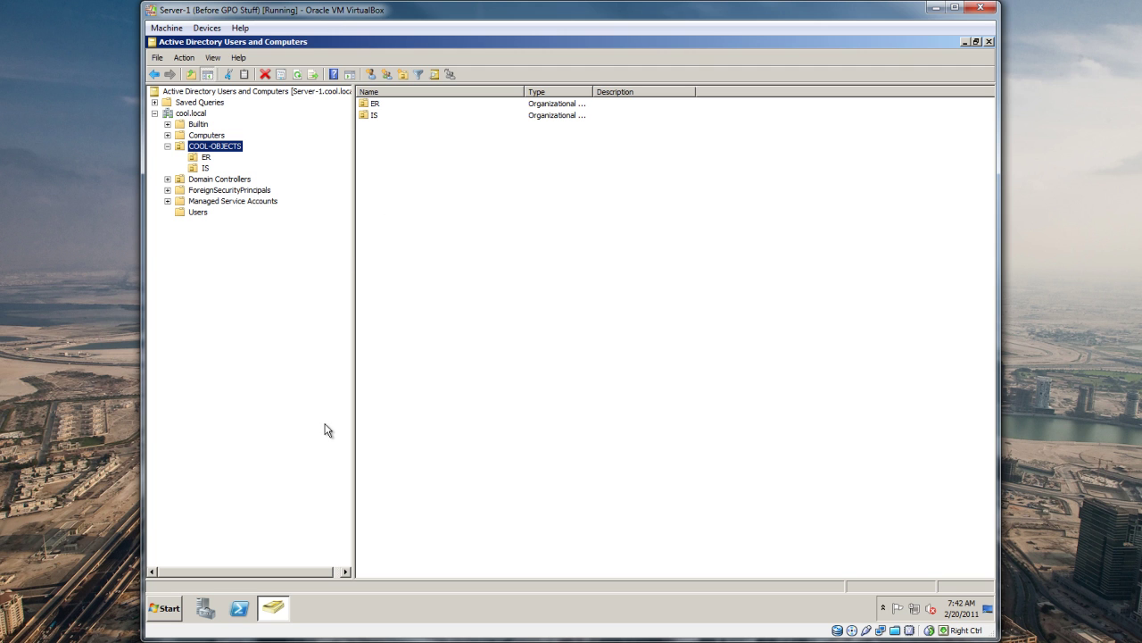
click(209, 168)
click(386, 104)
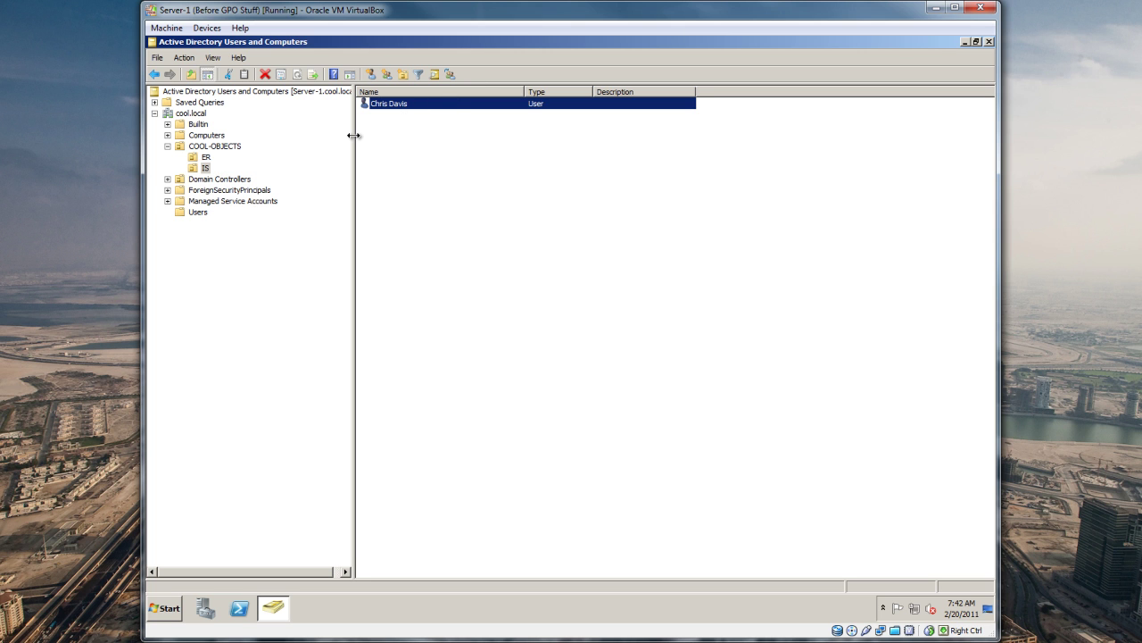
Step: Resize the tree pane, view Users, Managed Service Accounts and Domain Controllers, then return to IS
drag(354, 135, 340, 137)
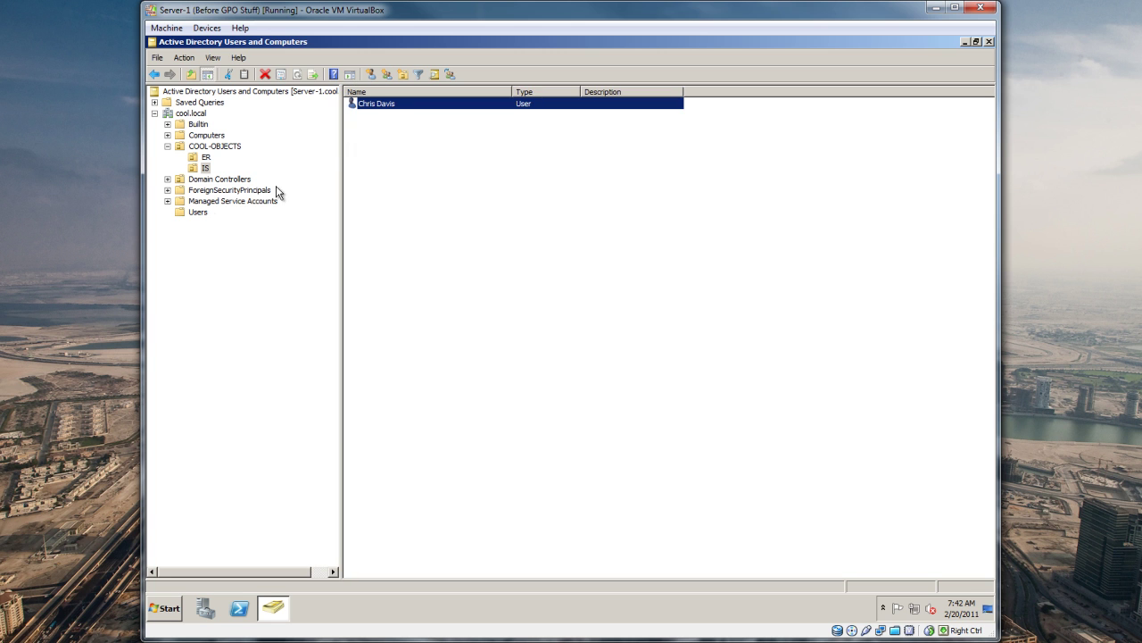
click(198, 212)
click(393, 115)
click(393, 105)
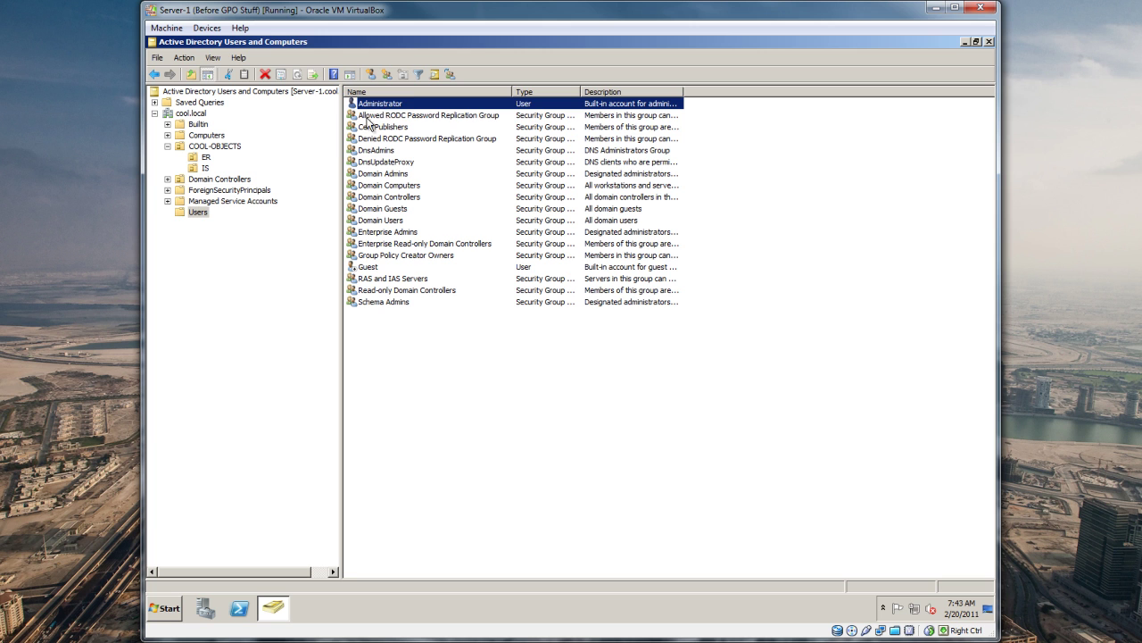
click(234, 199)
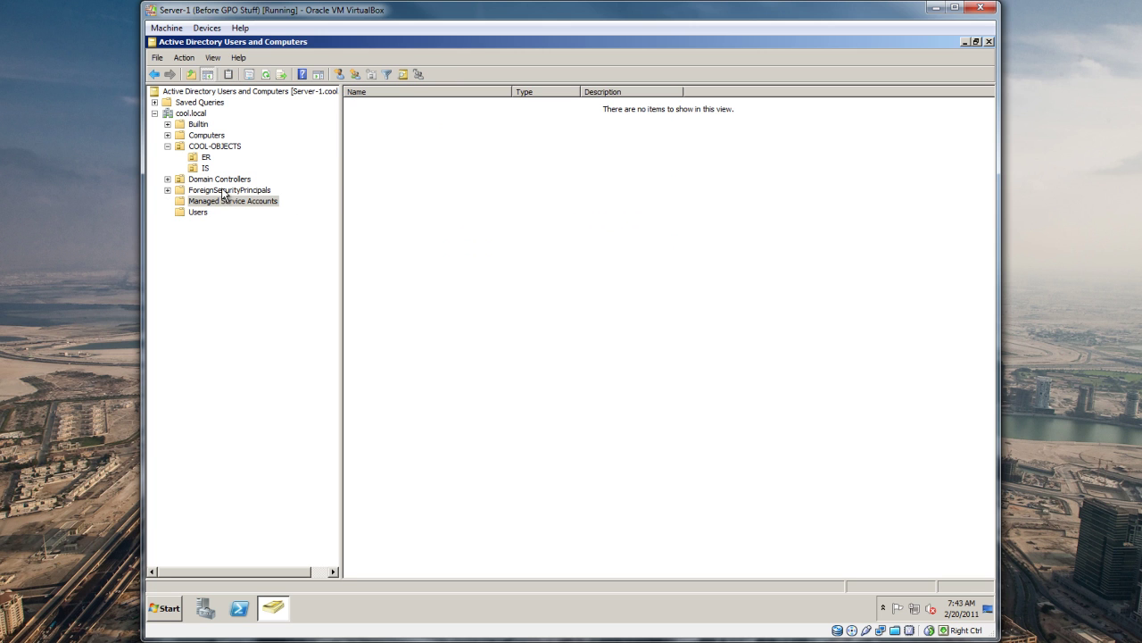
click(228, 190)
click(223, 180)
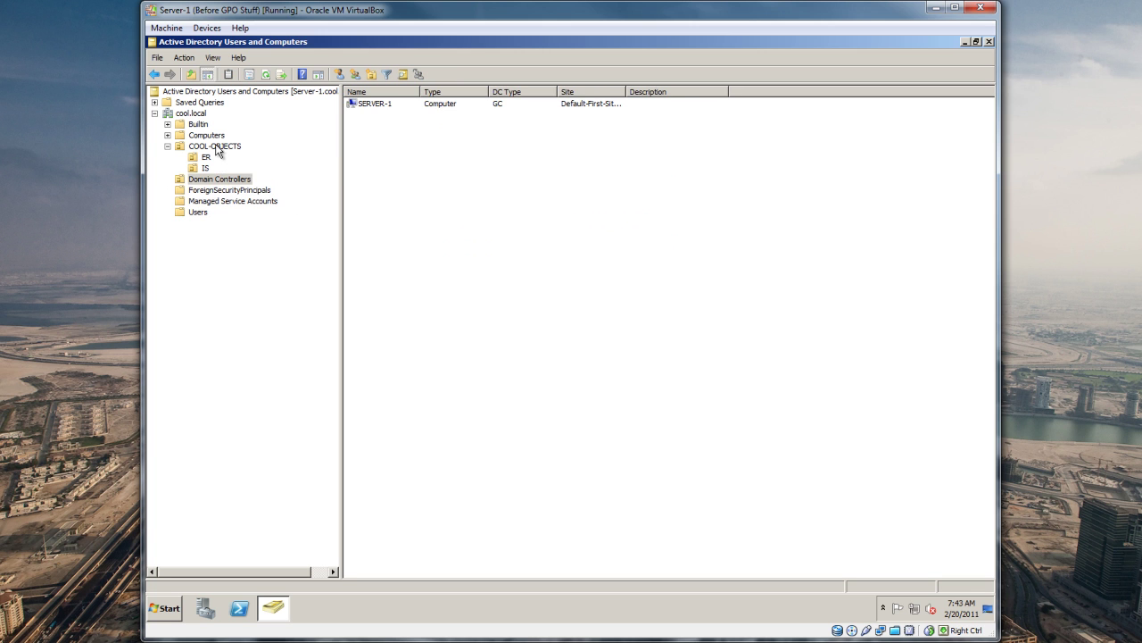
click(216, 148)
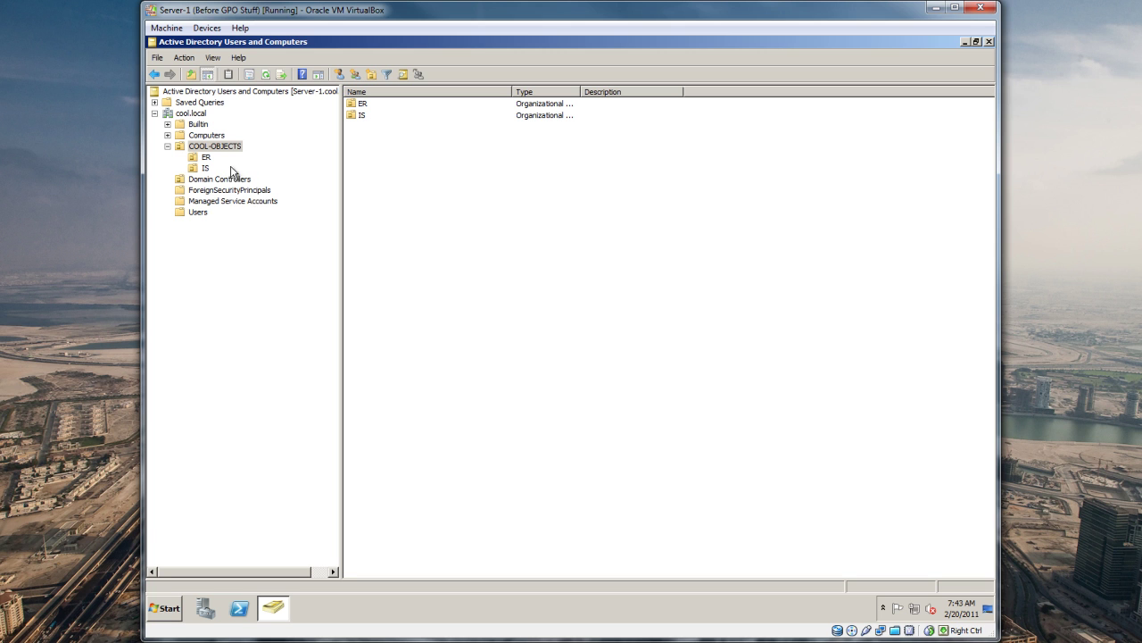
drag(340, 165, 351, 165)
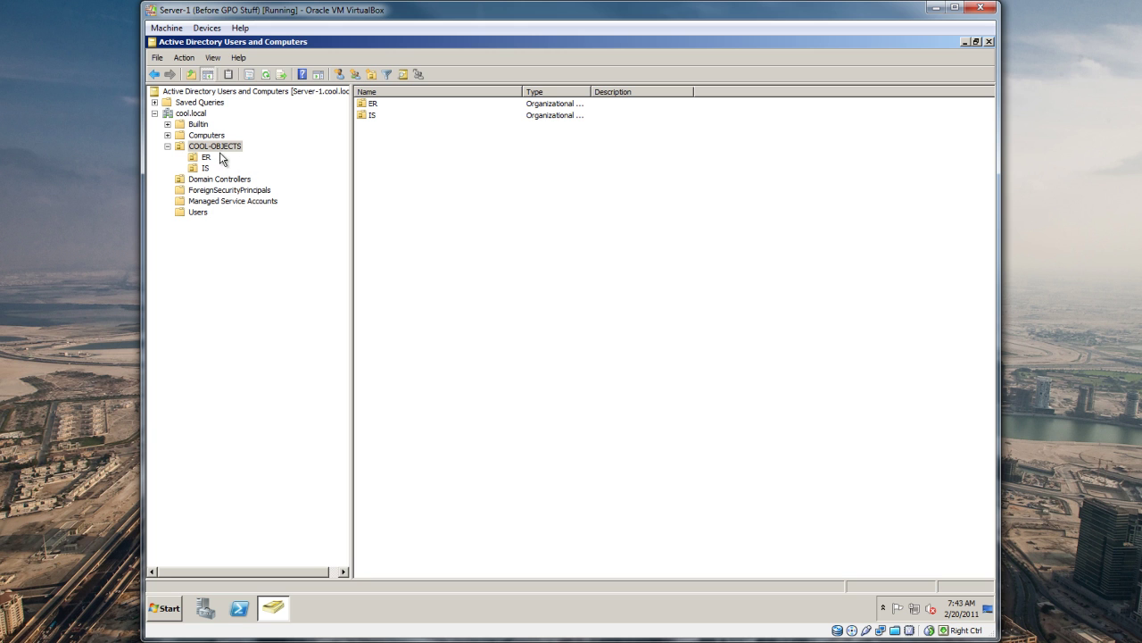
click(206, 168)
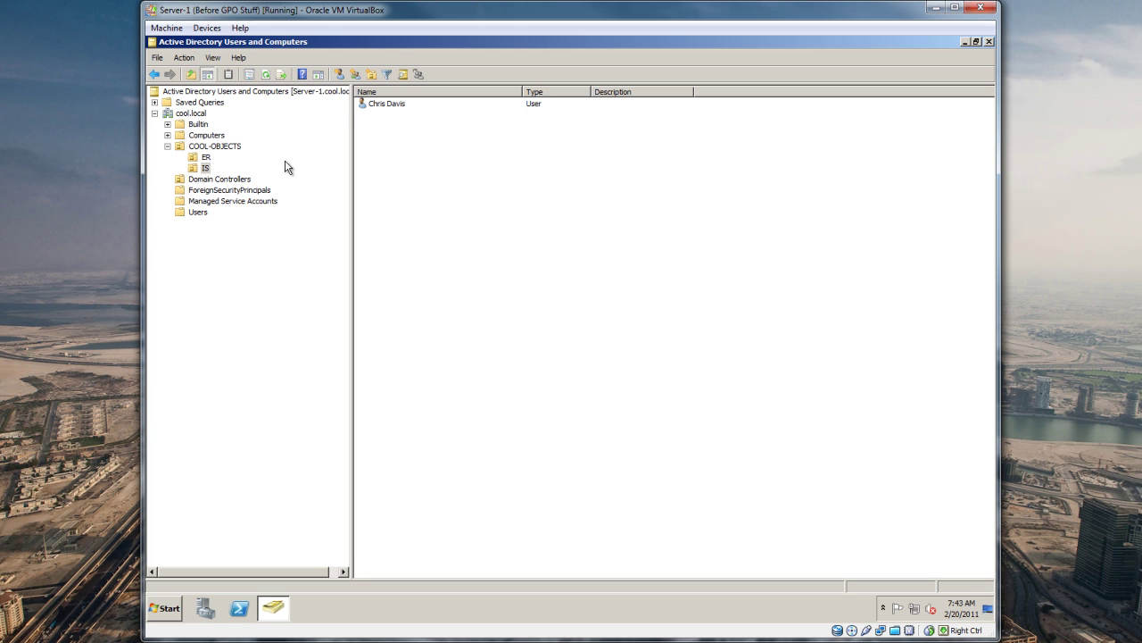
Step: Copy the existing IS user and enter the new user's first, last and logon names
right_click(400, 156)
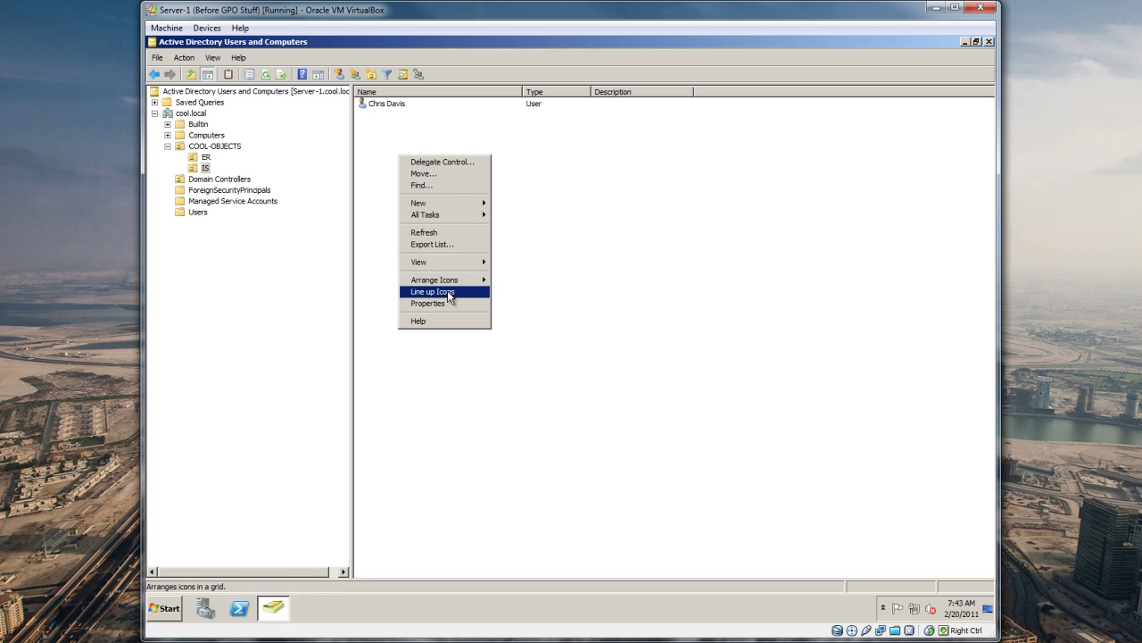
right_click(386, 103)
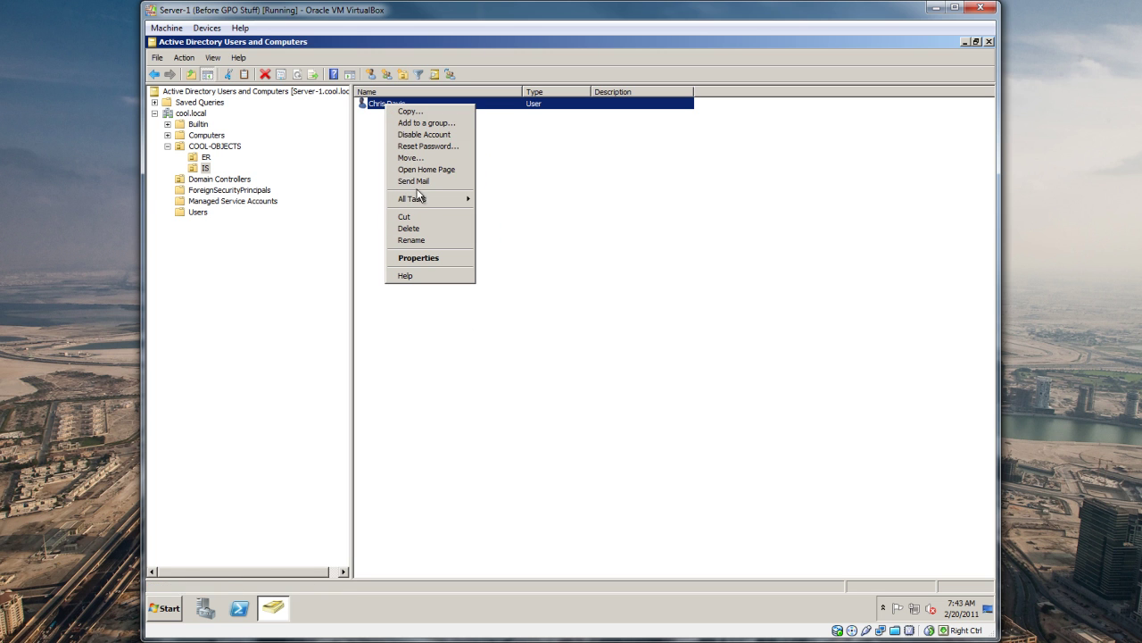
click(415, 112)
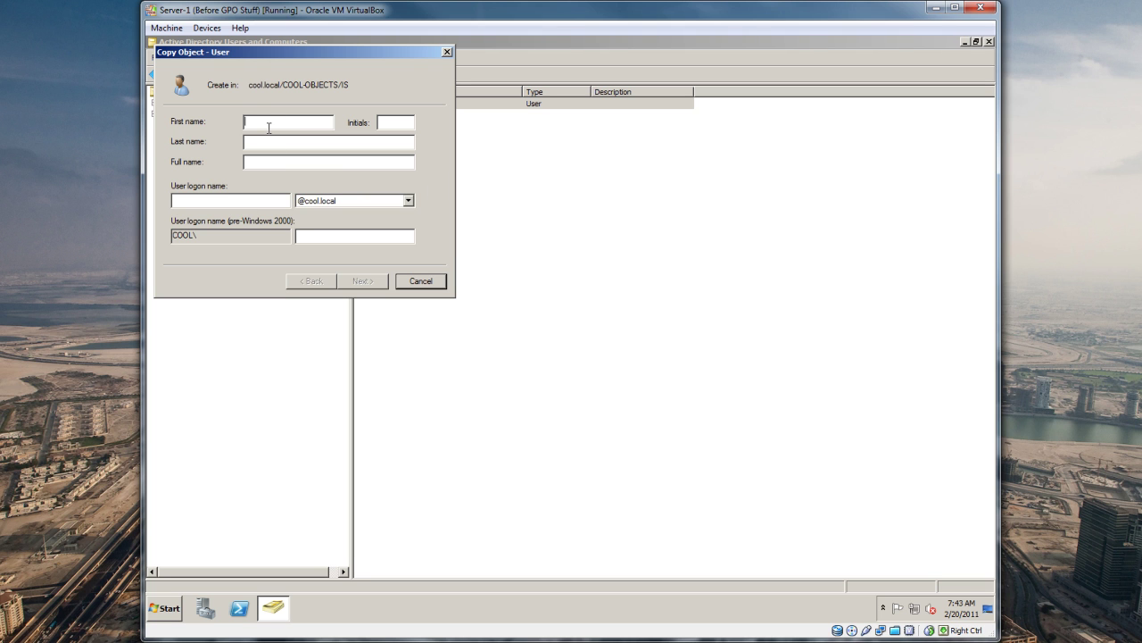
text(Jill Smith)
key(Tab)
key(Tab)
text(j)
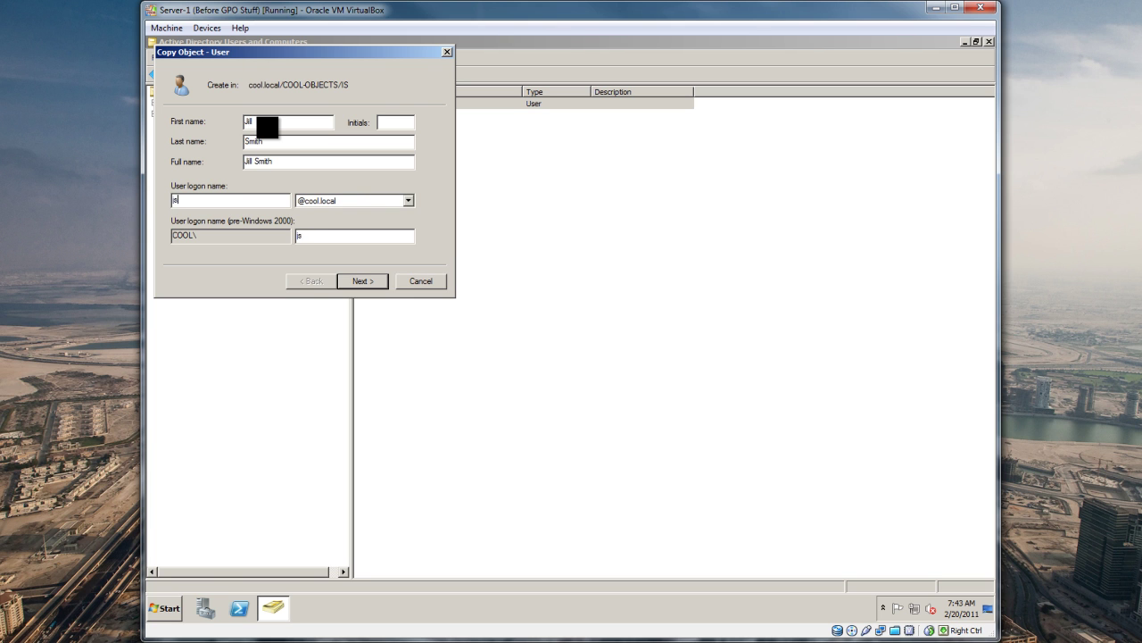
key(BackSpace)
key(shift+Tab)
key(shift+Tab)
key(shift+Tab)
text(Sue)
key(Tab)
key(Tab)
key(Tab)
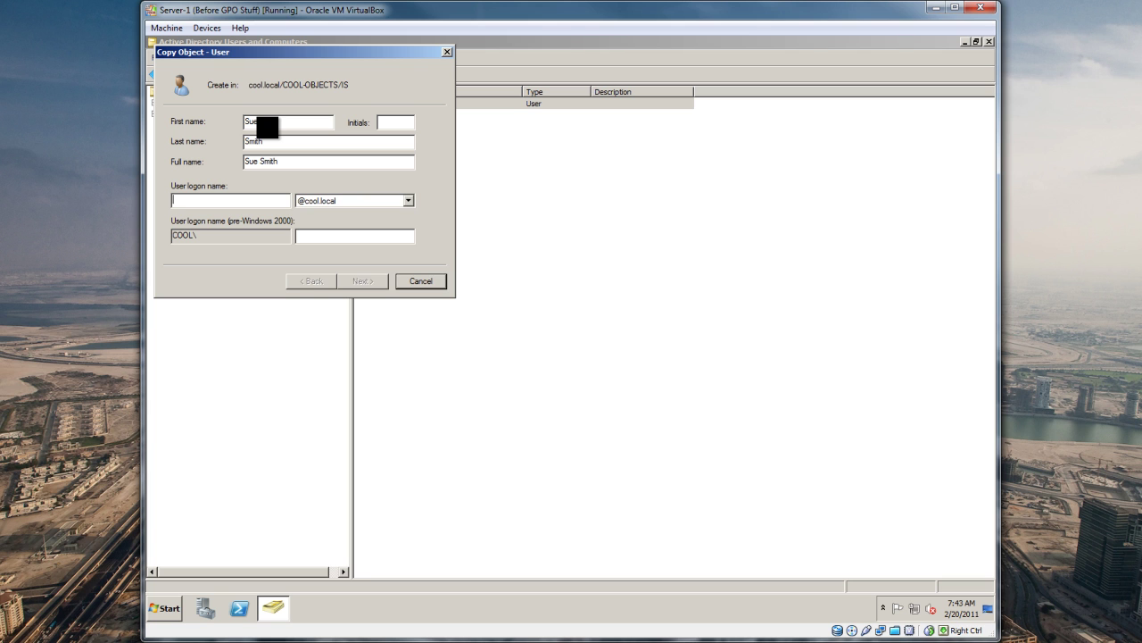
text(ssmith)
Step: Set the copied user's password, allow changing it and let it expire, then finish
click(366, 284)
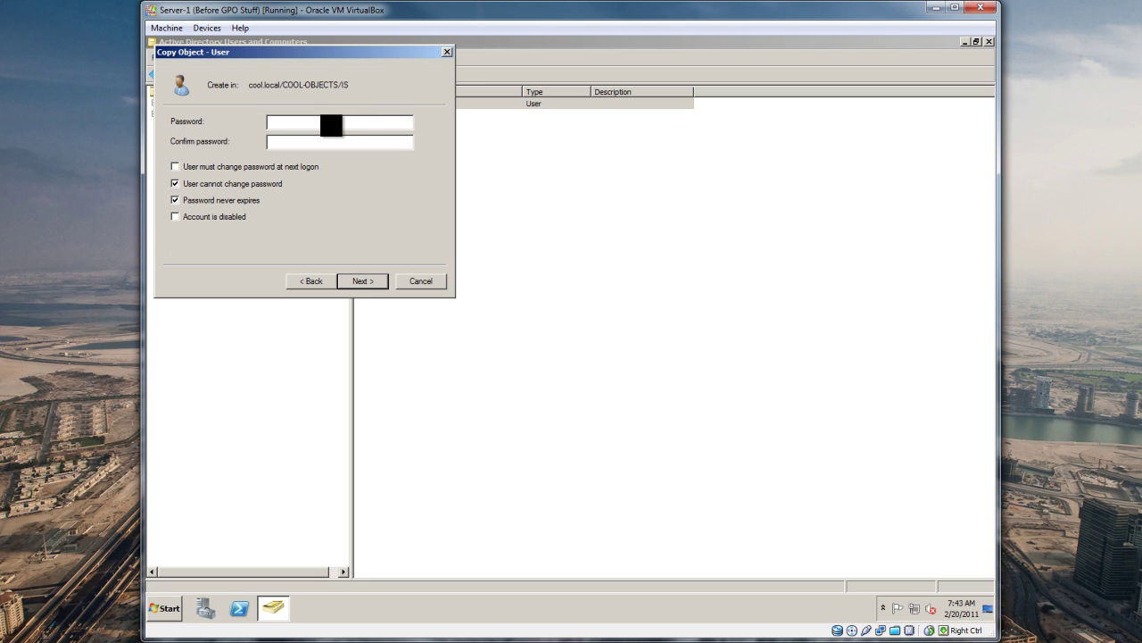
text(••••••)
key(Tab)
text(••••••••)
click(268, 183)
click(223, 200)
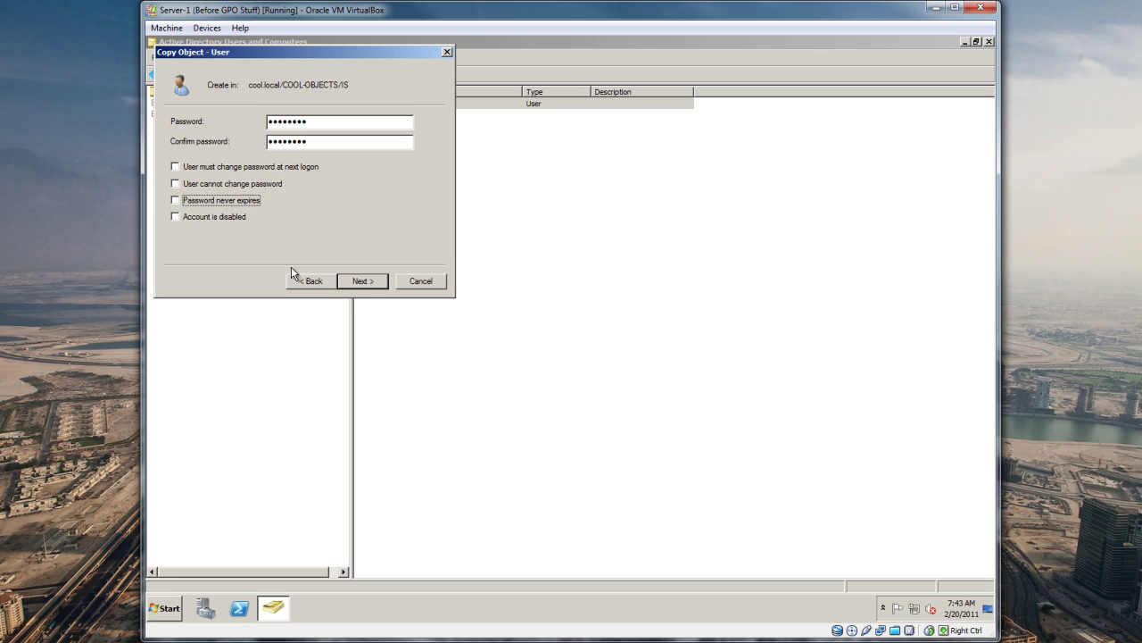
click(366, 283)
click(366, 283)
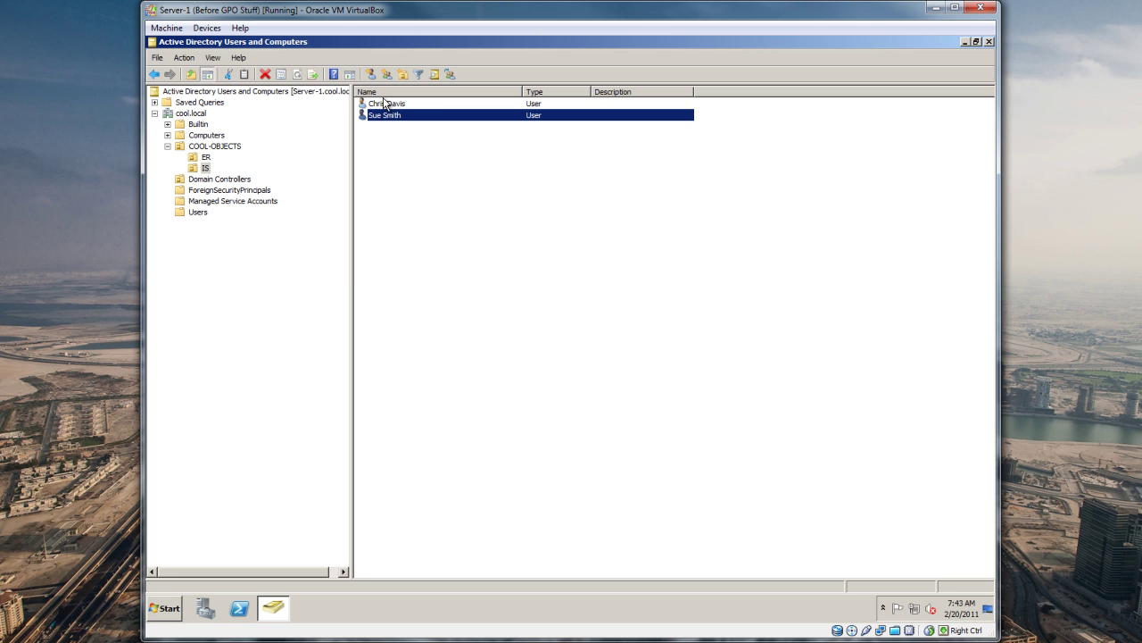
click(390, 181)
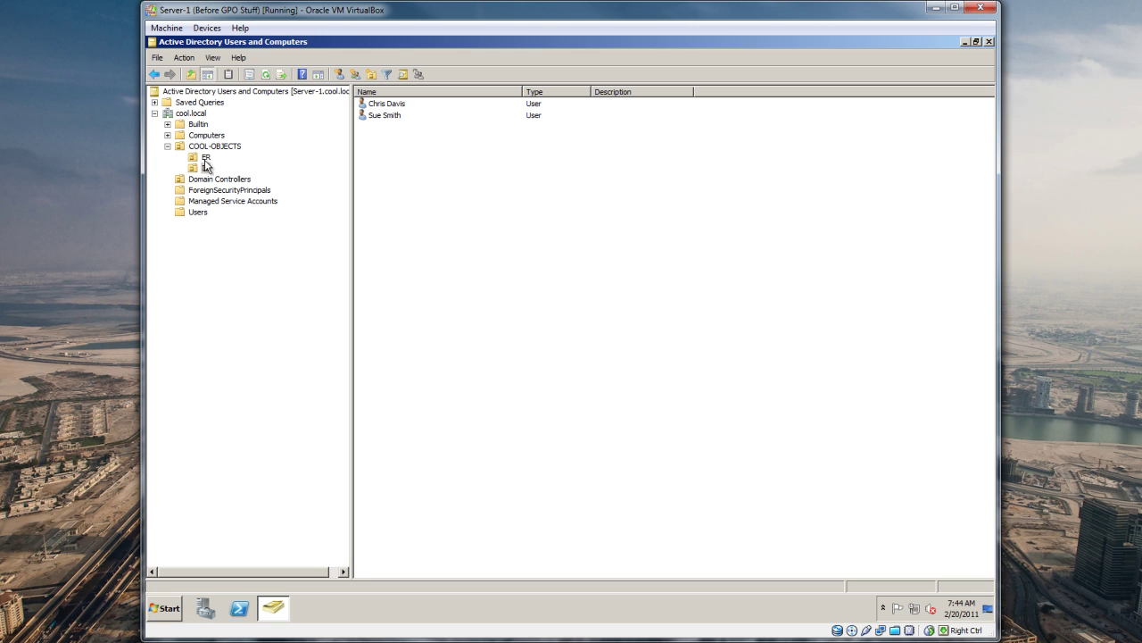
click(217, 147)
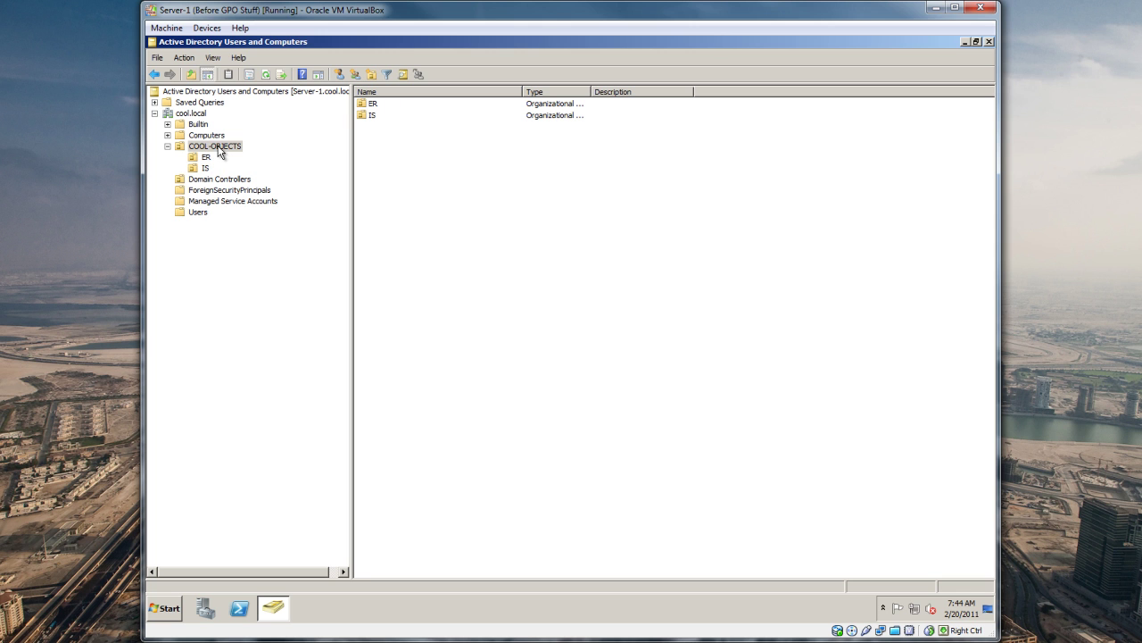
right_click(217, 147)
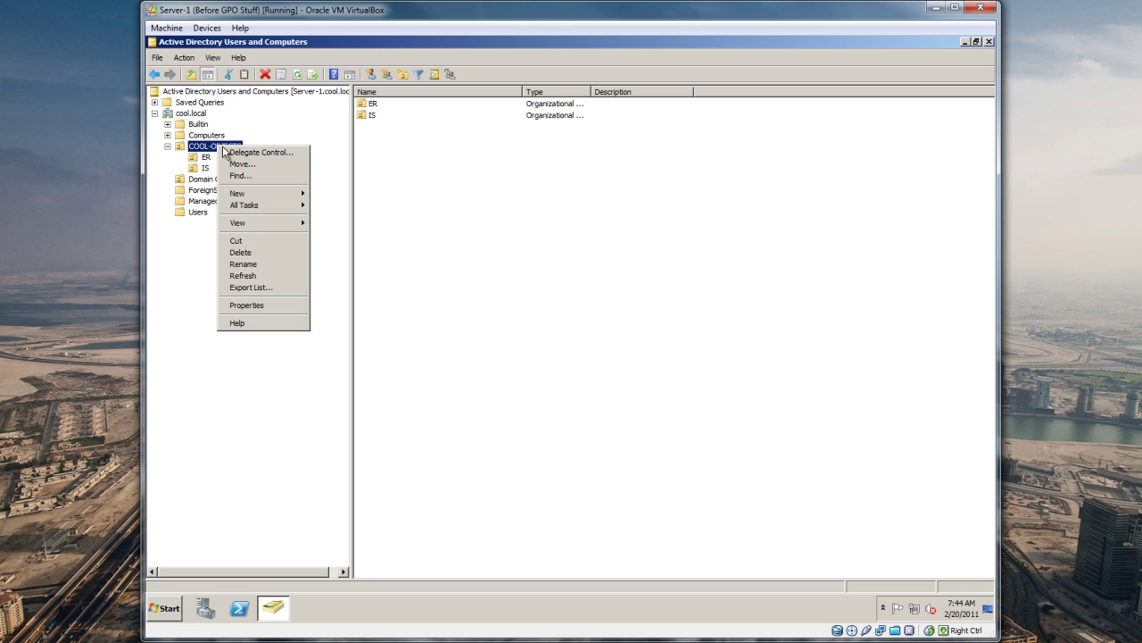
mouse_move(245, 194)
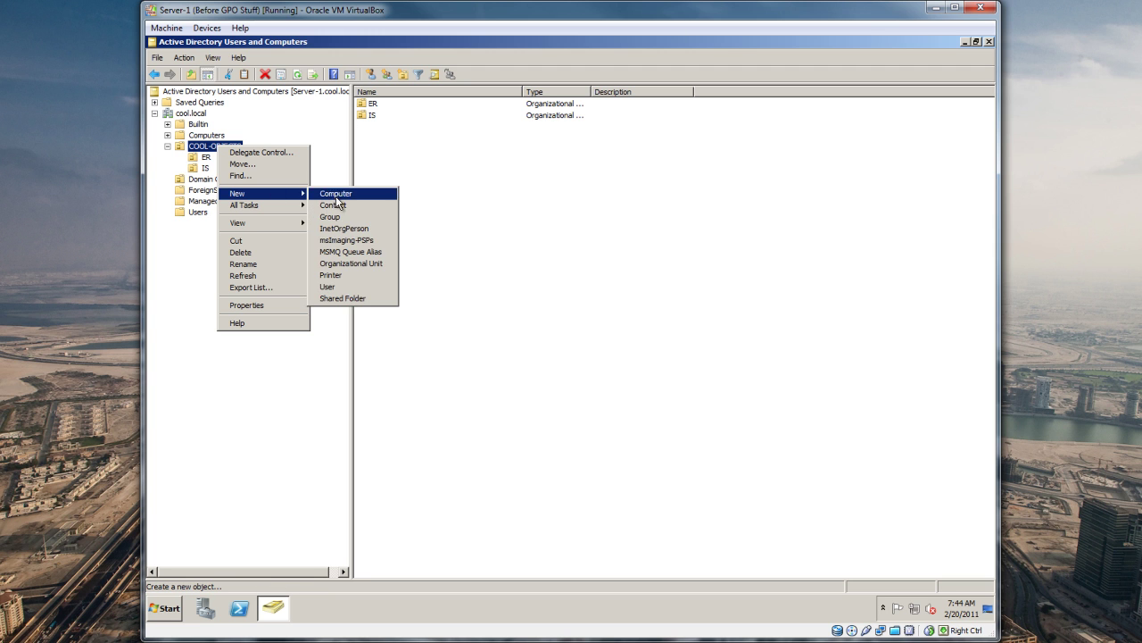
click(338, 264)
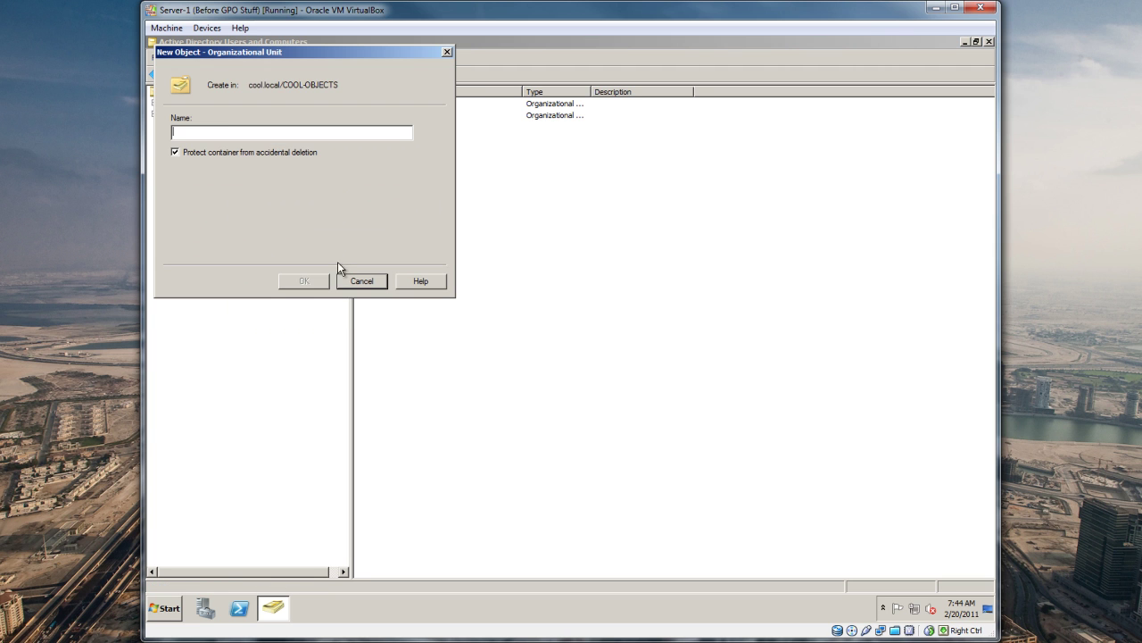
text(Coo)
key(BackSpace)
key(BackSpace)
key(BackSpace)
text(COOO)
text(-GROUPS)
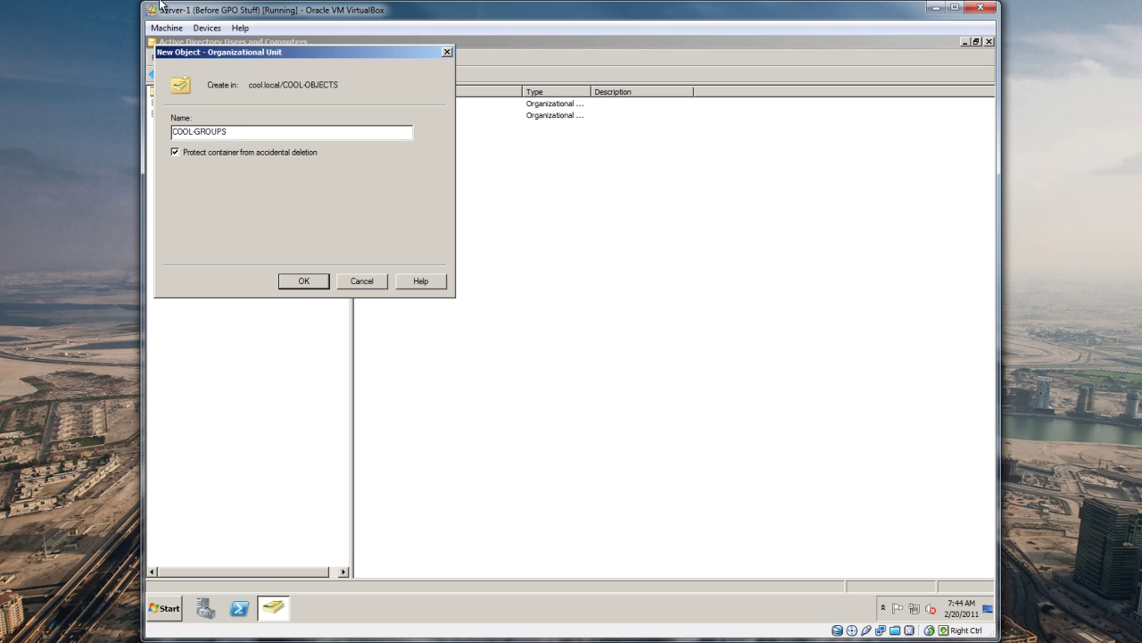
click(175, 153)
click(306, 281)
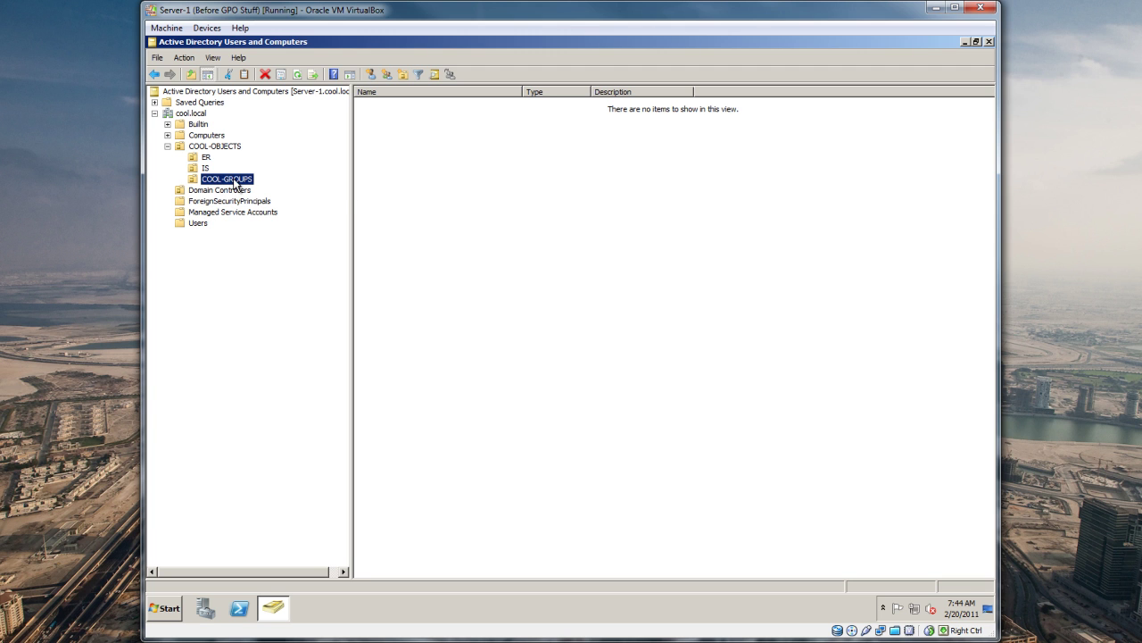
click(207, 169)
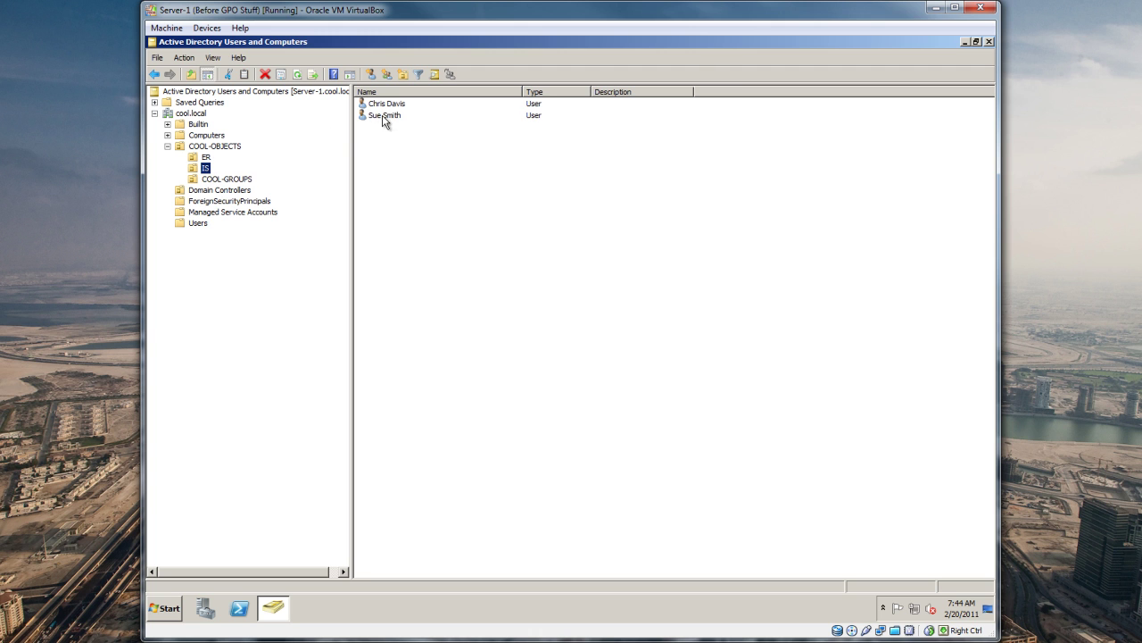
Step: Create a new Global Security group named IS-Group in the COOL-GROUPS unit
click(225, 181)
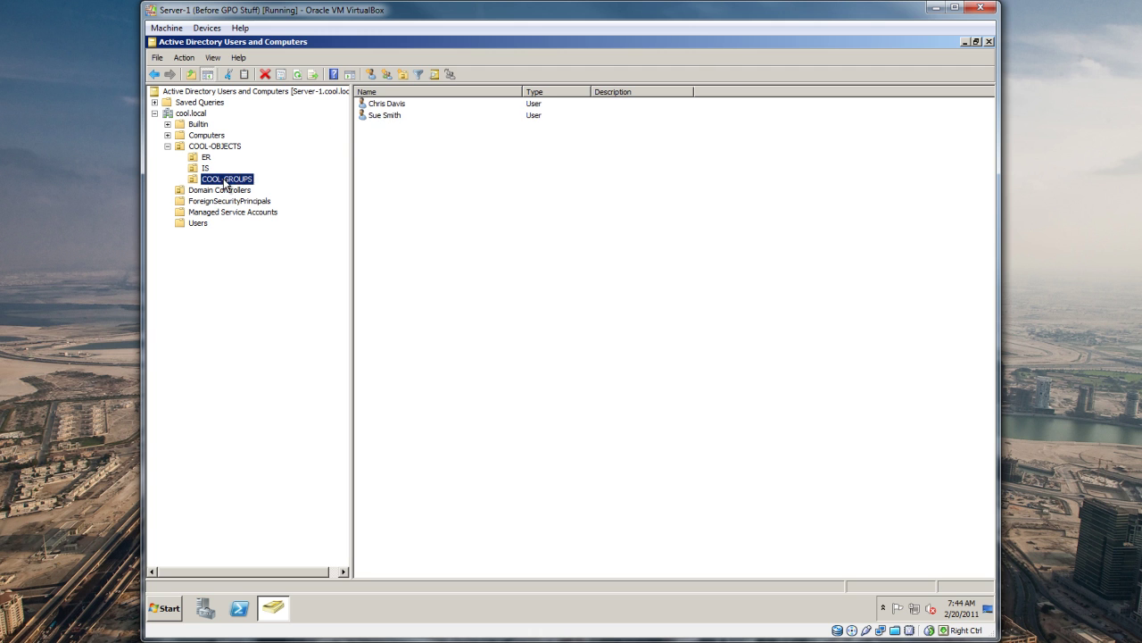
right_click(411, 168)
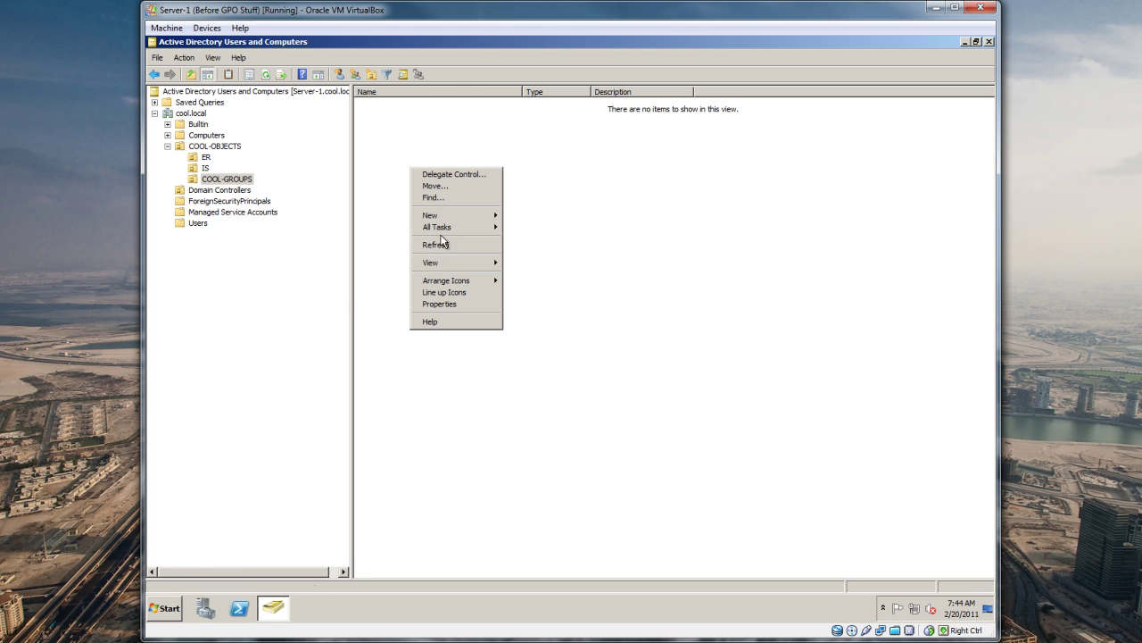
mouse_move(445, 217)
click(541, 239)
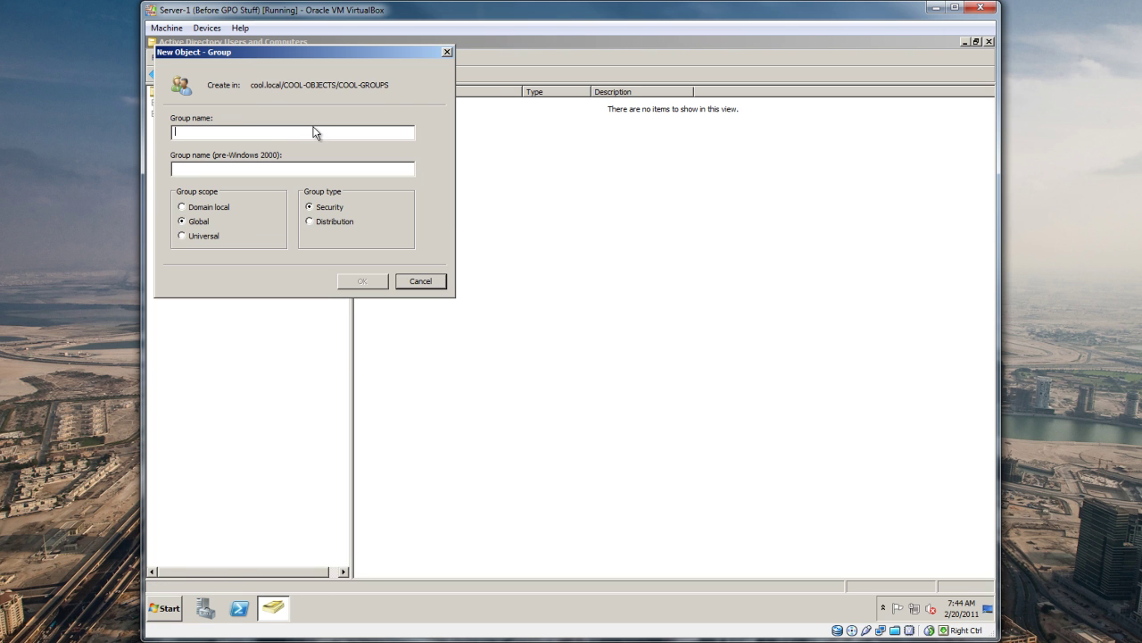
drag(247, 50, 392, 103)
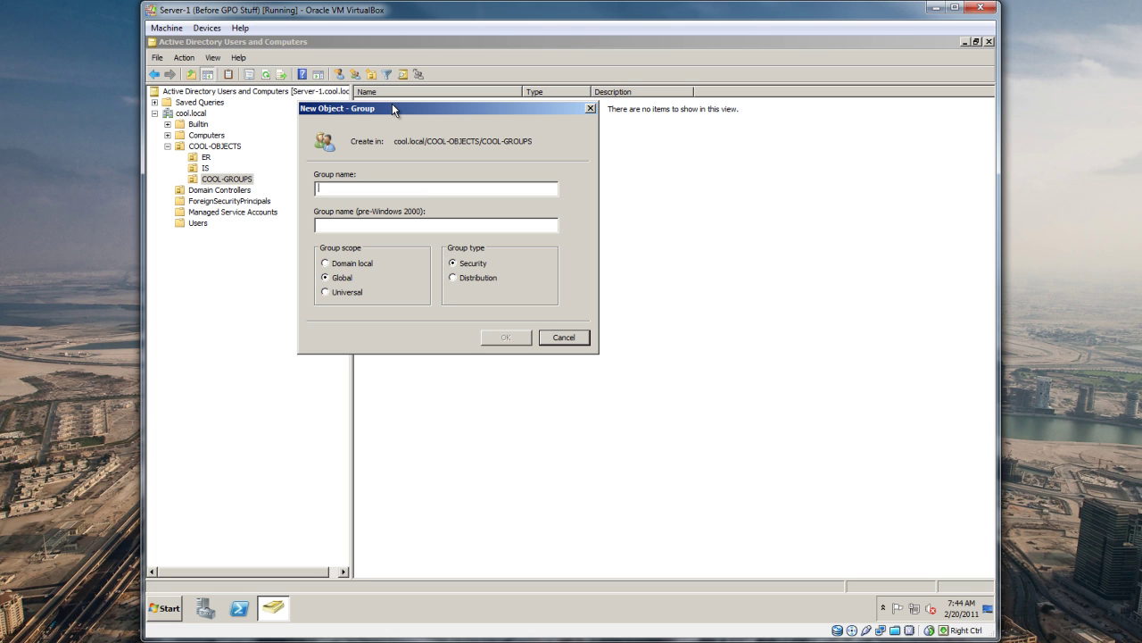
text(Ado)
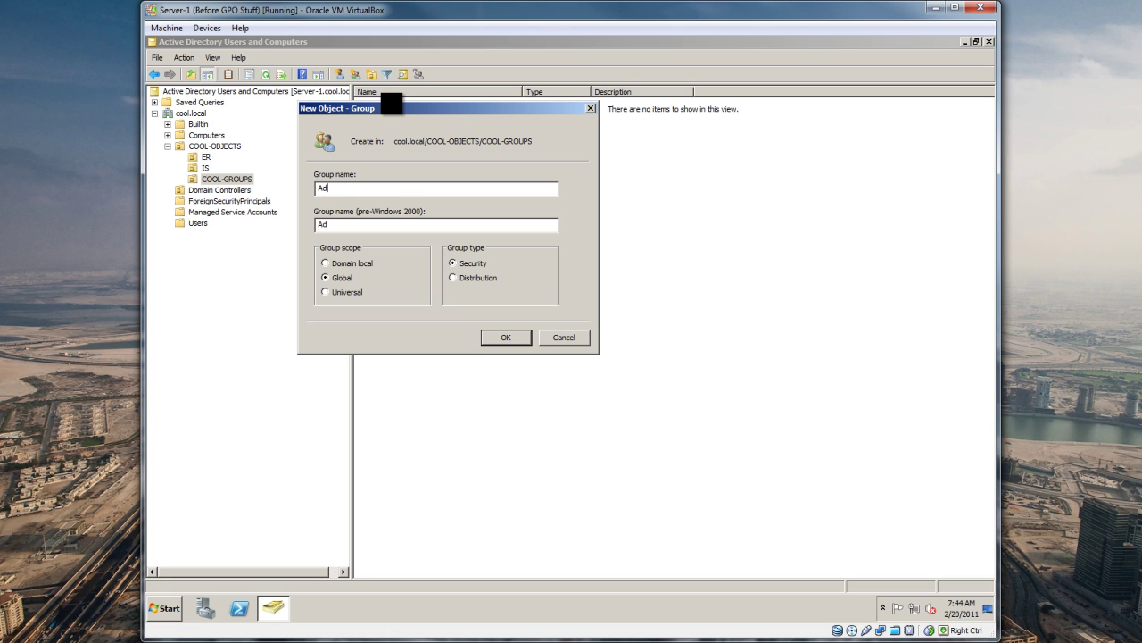
key(BackSpace)
key(BackSpace)
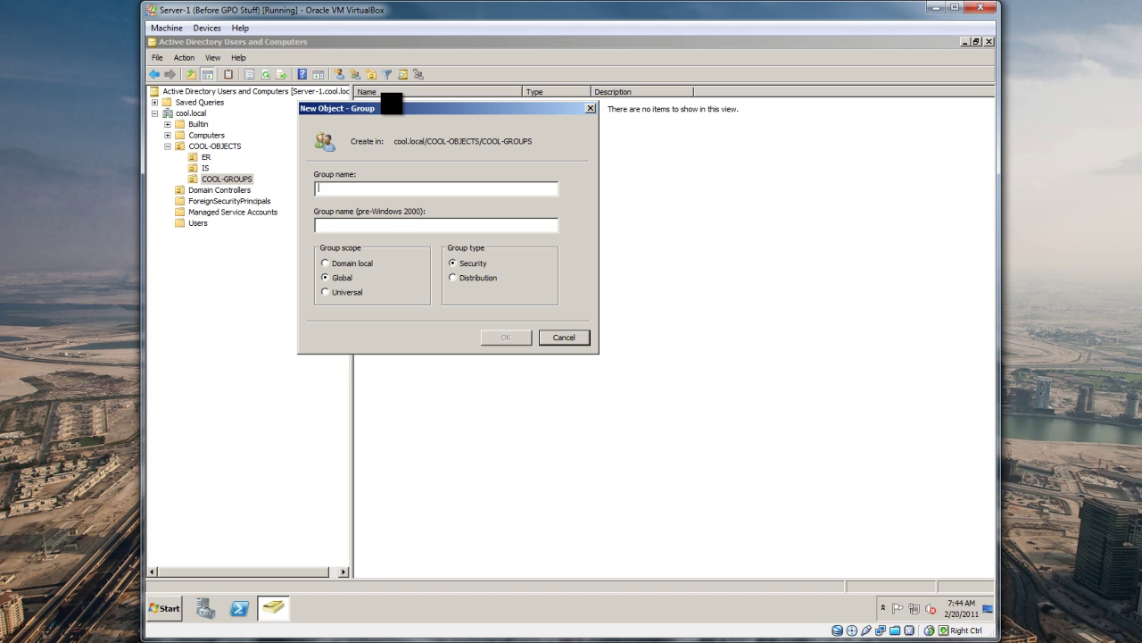
text(IS-Group)
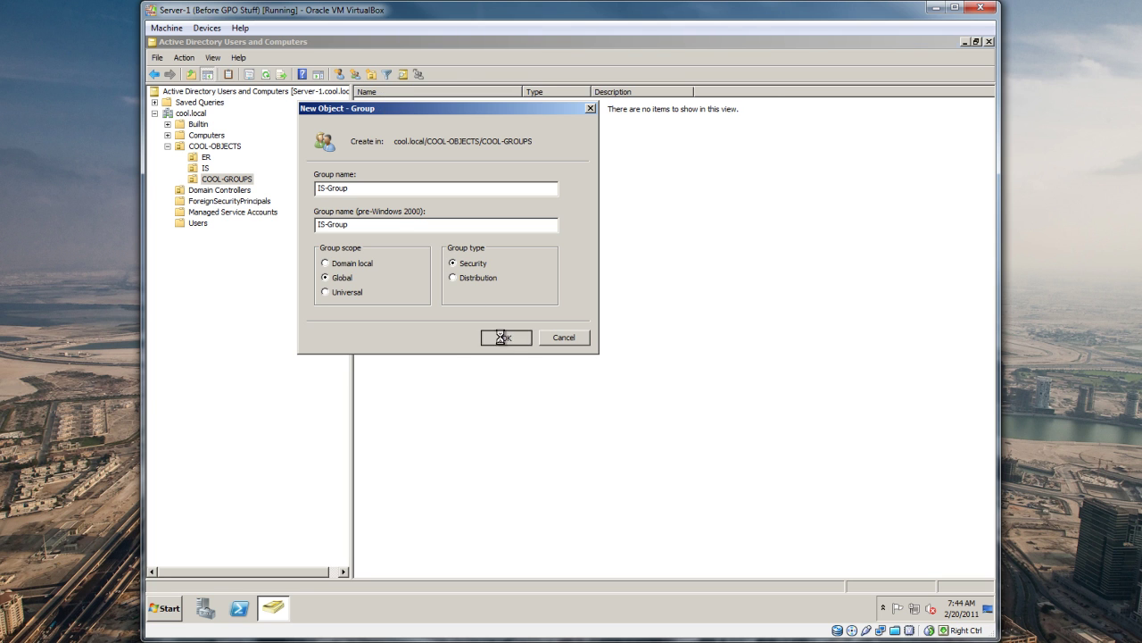
click(505, 336)
Step: In IS-Group's Members tab, add the first IS user by logon name after checking names
double_click(390, 104)
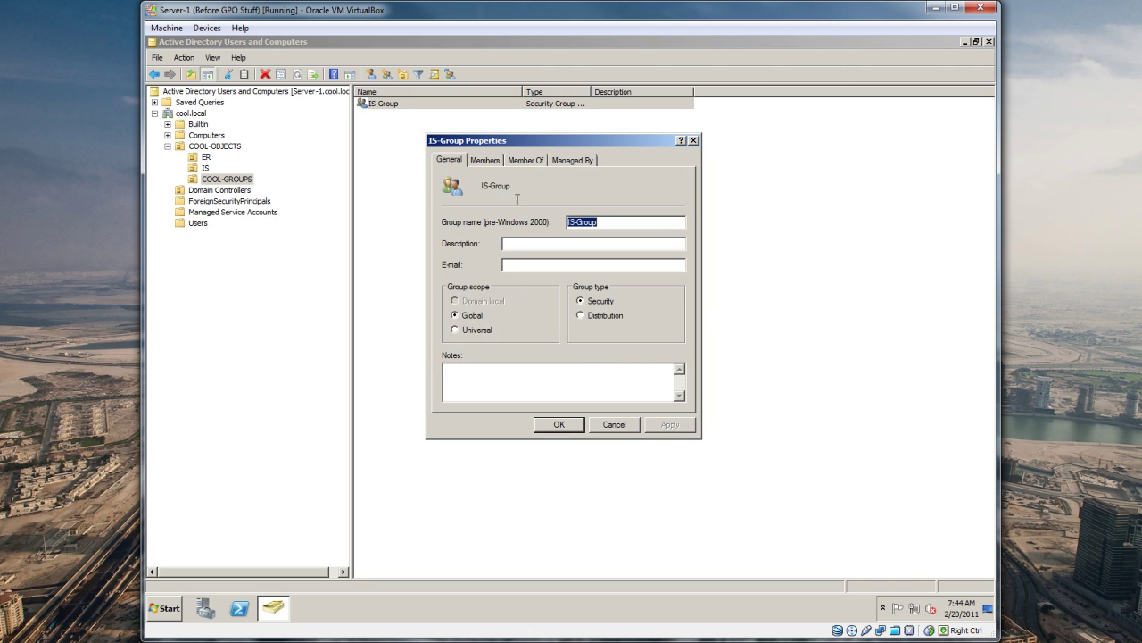
click(487, 160)
click(466, 384)
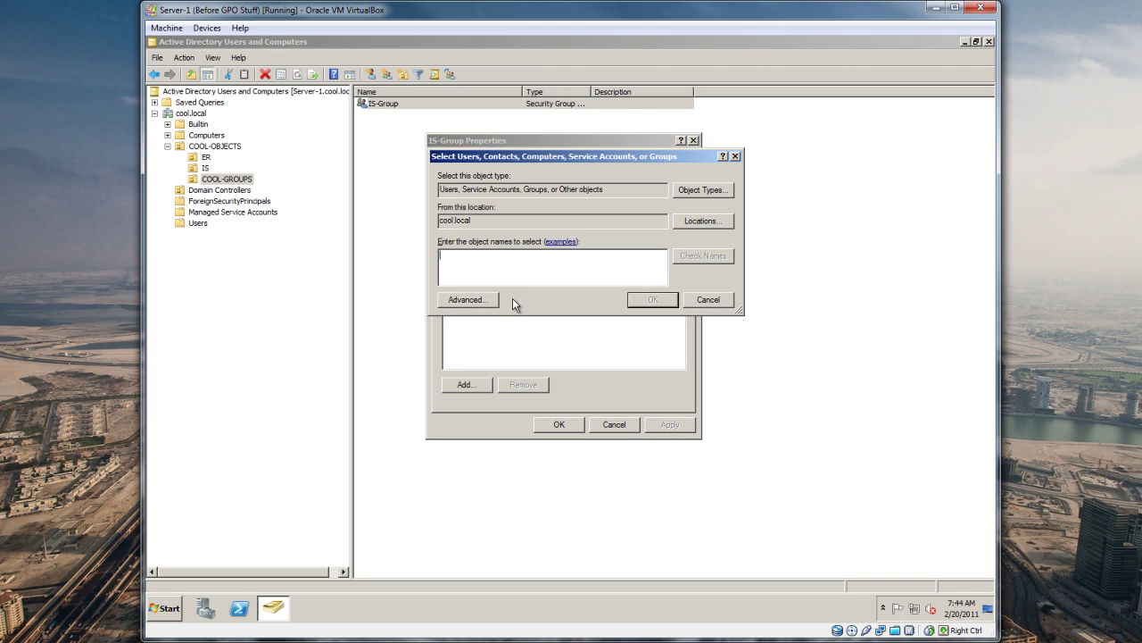
drag(480, 221, 438, 226)
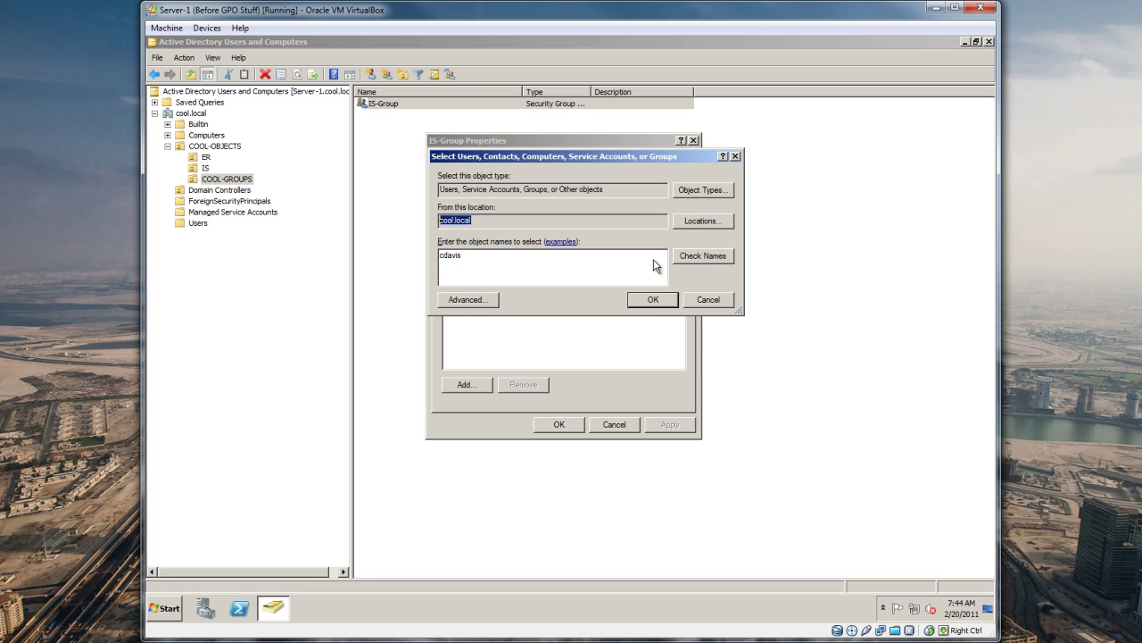
click(508, 254)
click(700, 256)
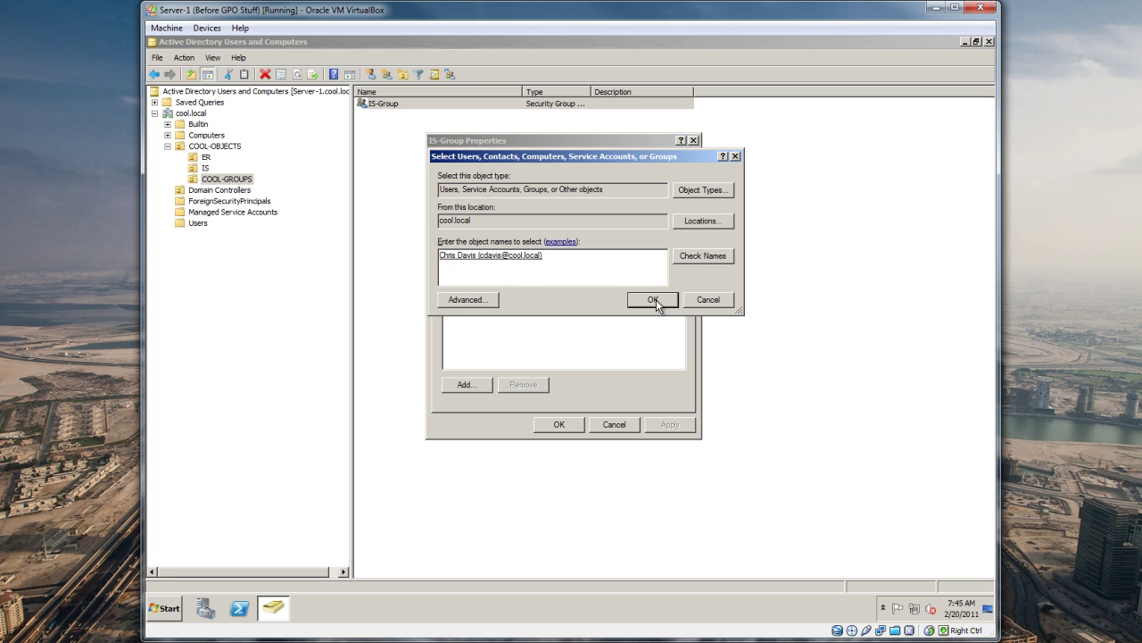
click(657, 302)
Step: Add the second IS user as a member, review the member list, and save with OK
click(461, 386)
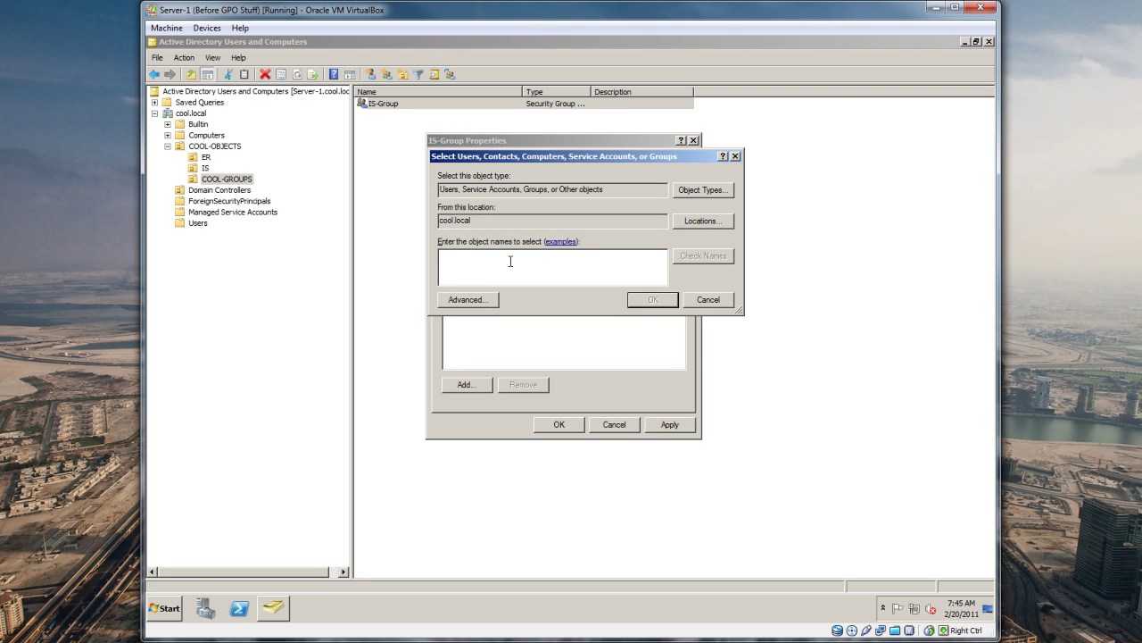
text(sue)
click(707, 255)
click(648, 301)
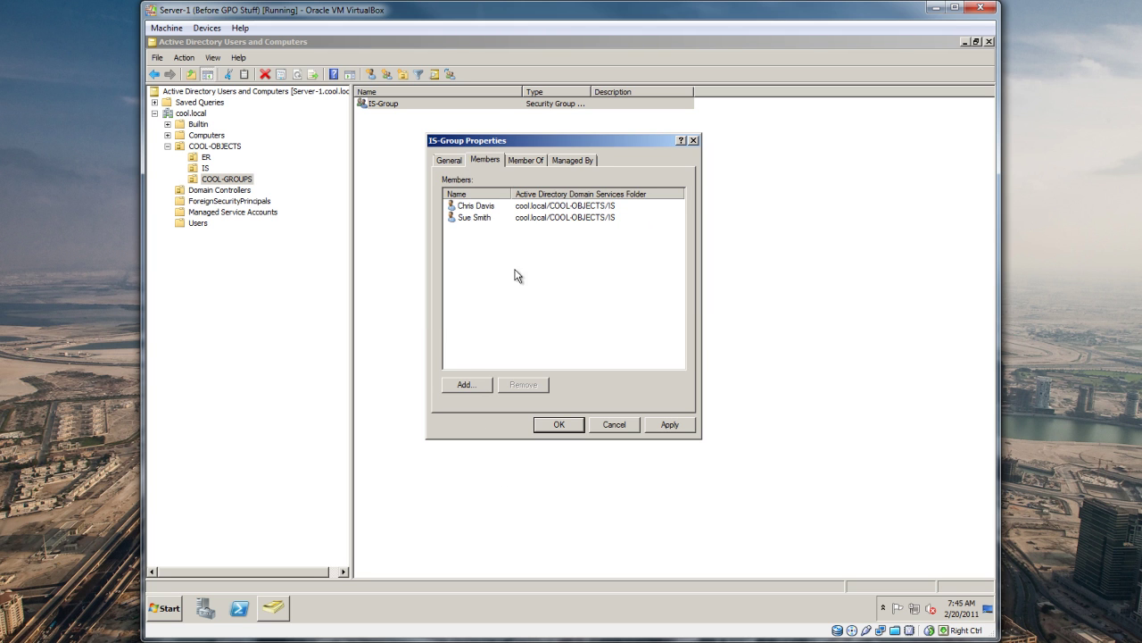
click(458, 163)
click(488, 162)
click(558, 425)
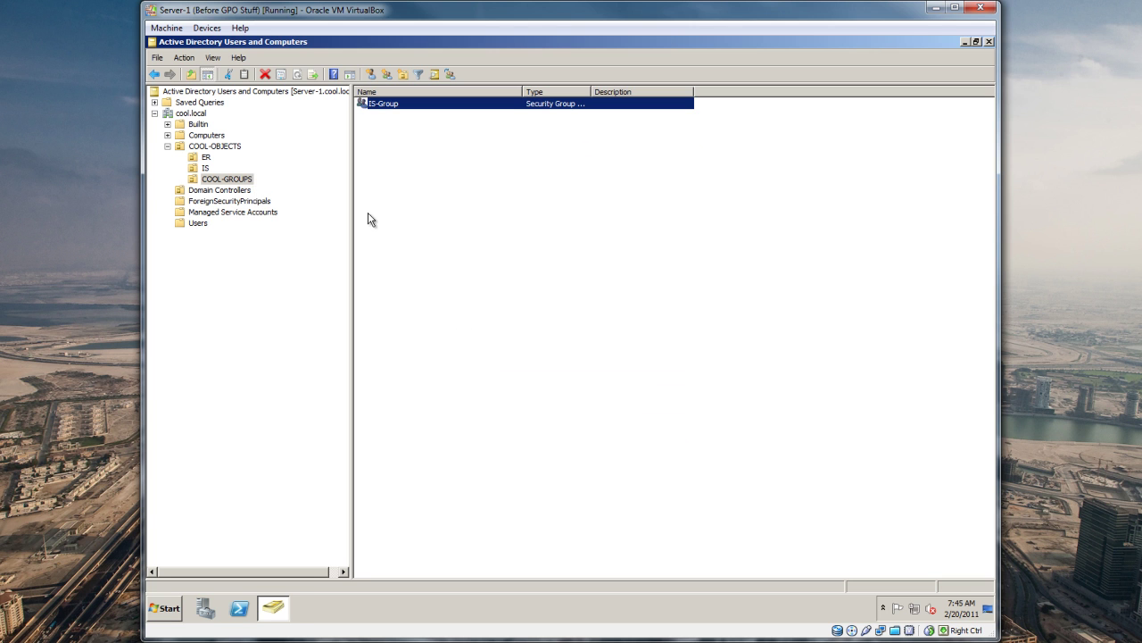
Step: Check the first IS user's Member Of tab lists IS-Group, then cancel out
click(204, 168)
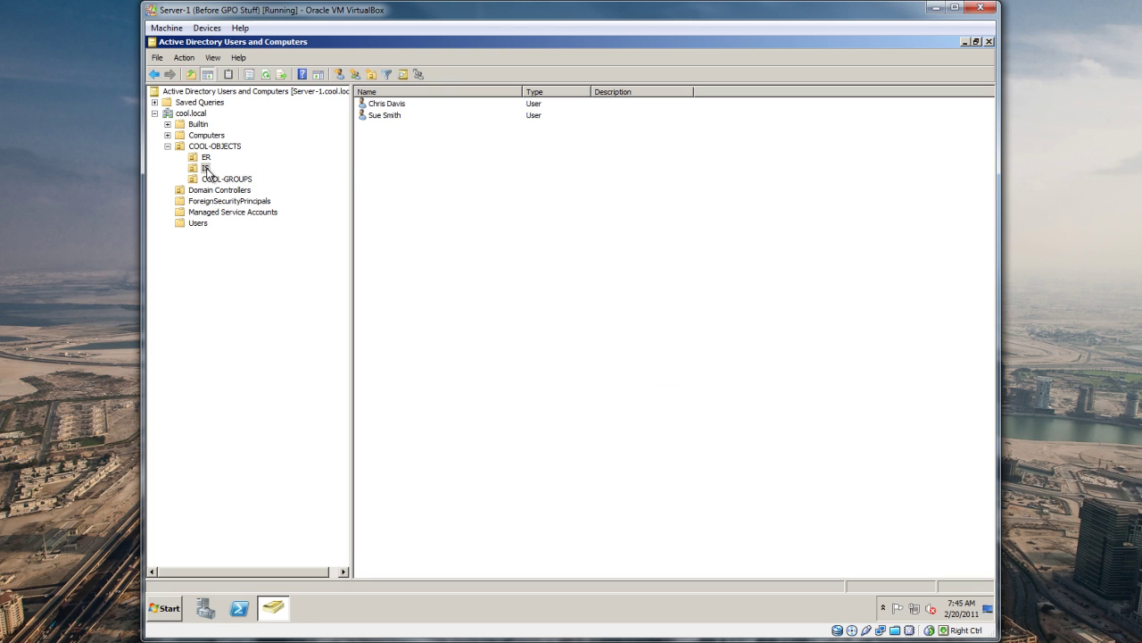
double_click(388, 104)
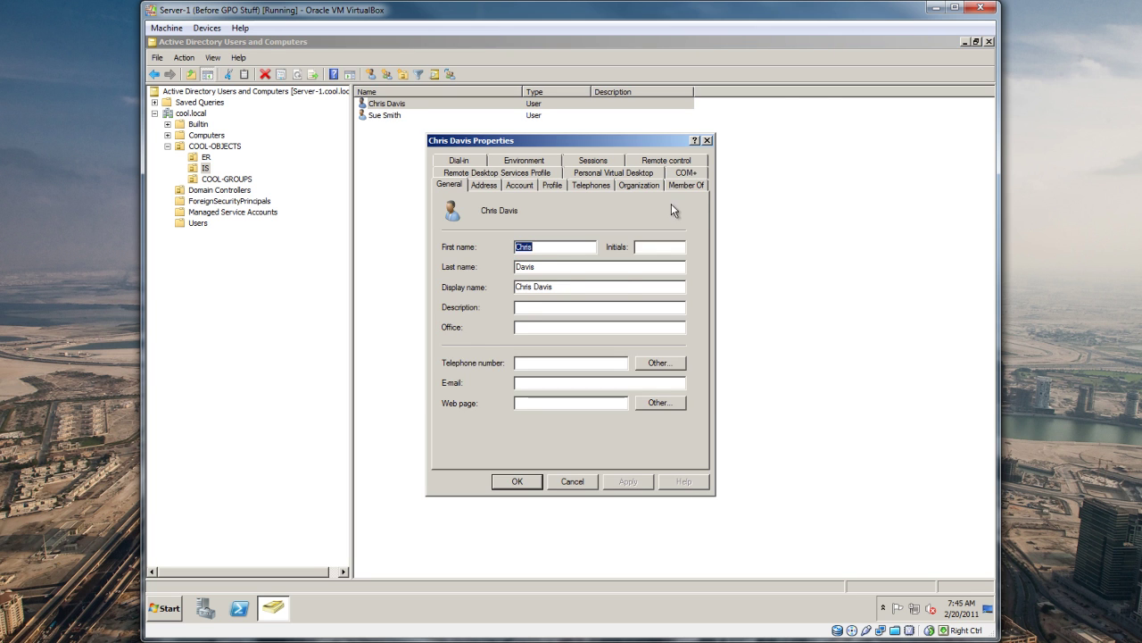
click(693, 186)
click(485, 290)
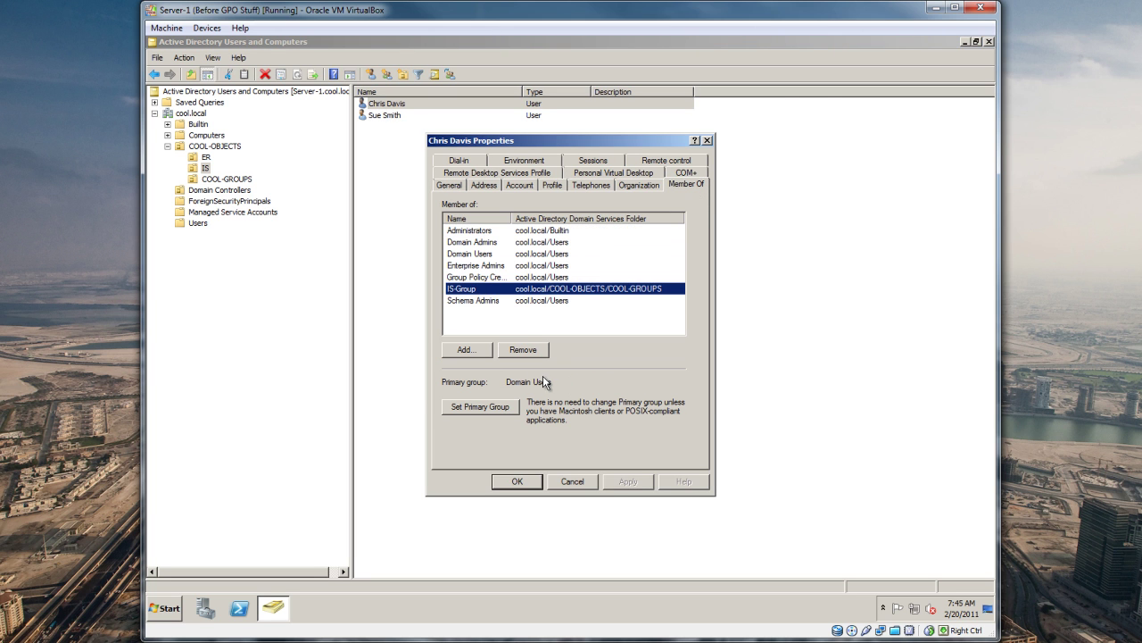
click(588, 482)
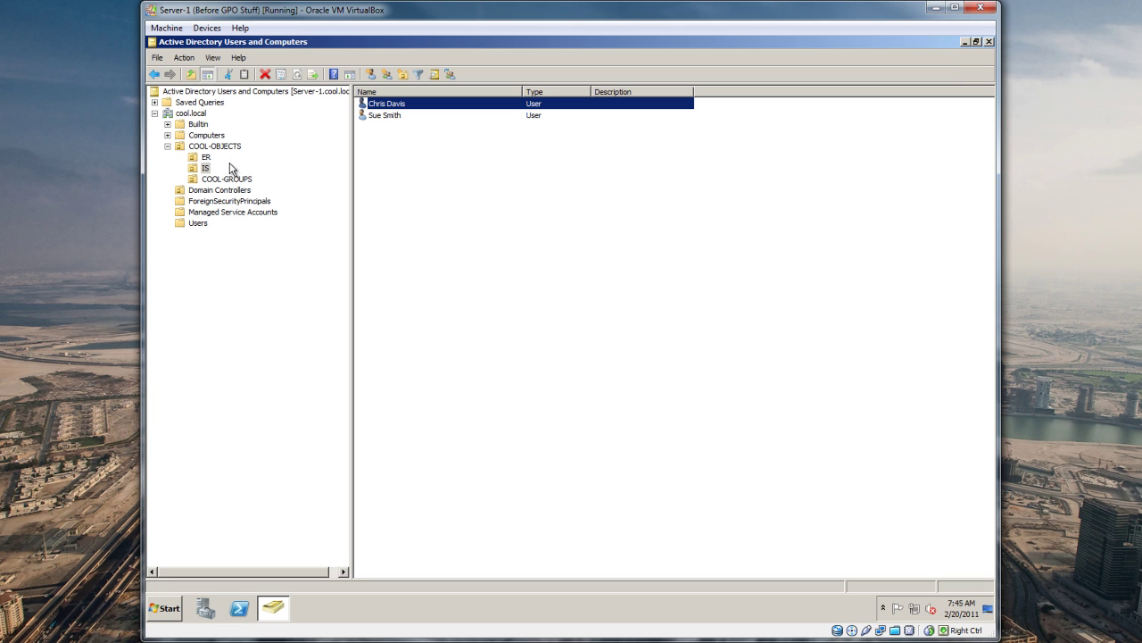
Step: Step through COOL-OBJECTS and ER down to COOL-GROUPS, closing the Start menu unused
click(210, 146)
click(206, 157)
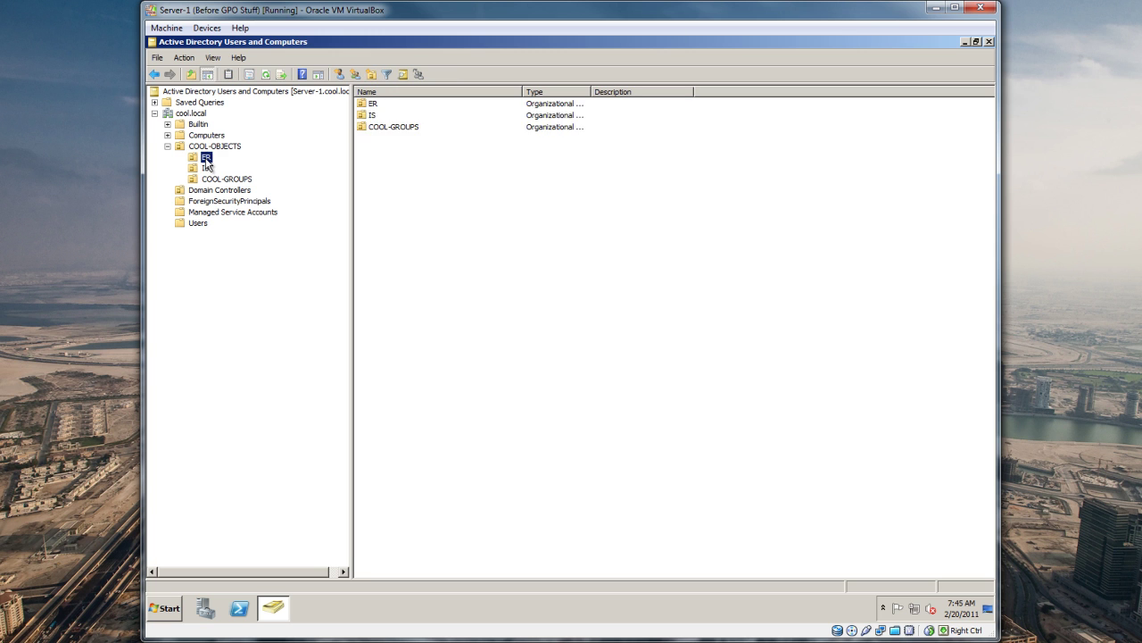
key(Down)
key(Down)
key(Left)
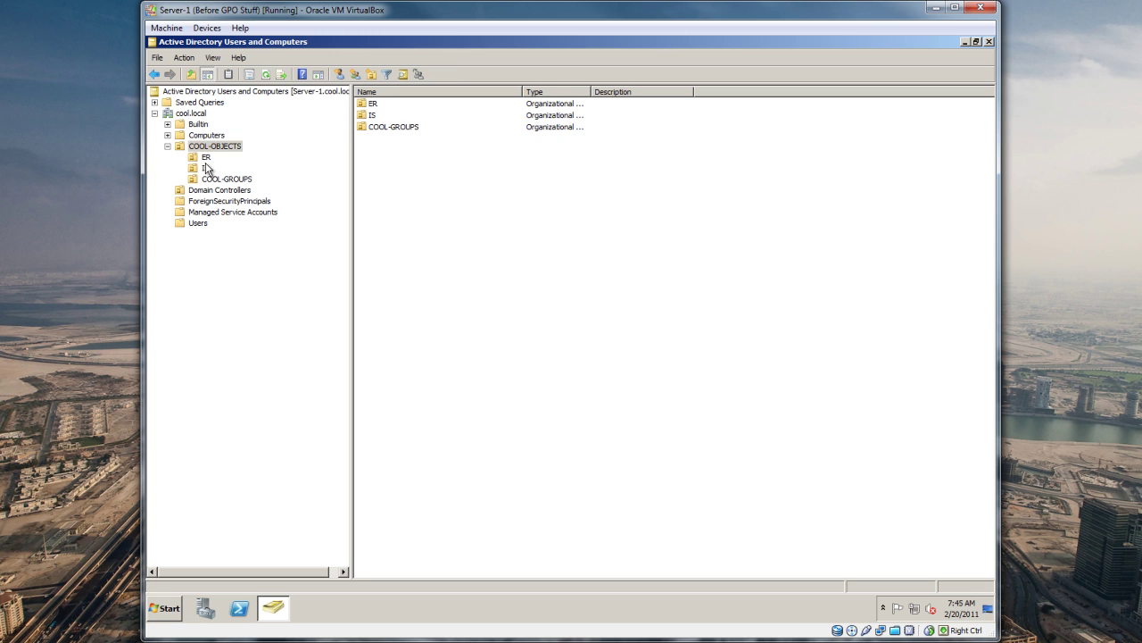
key(Down)
key(Down)
key(Down)
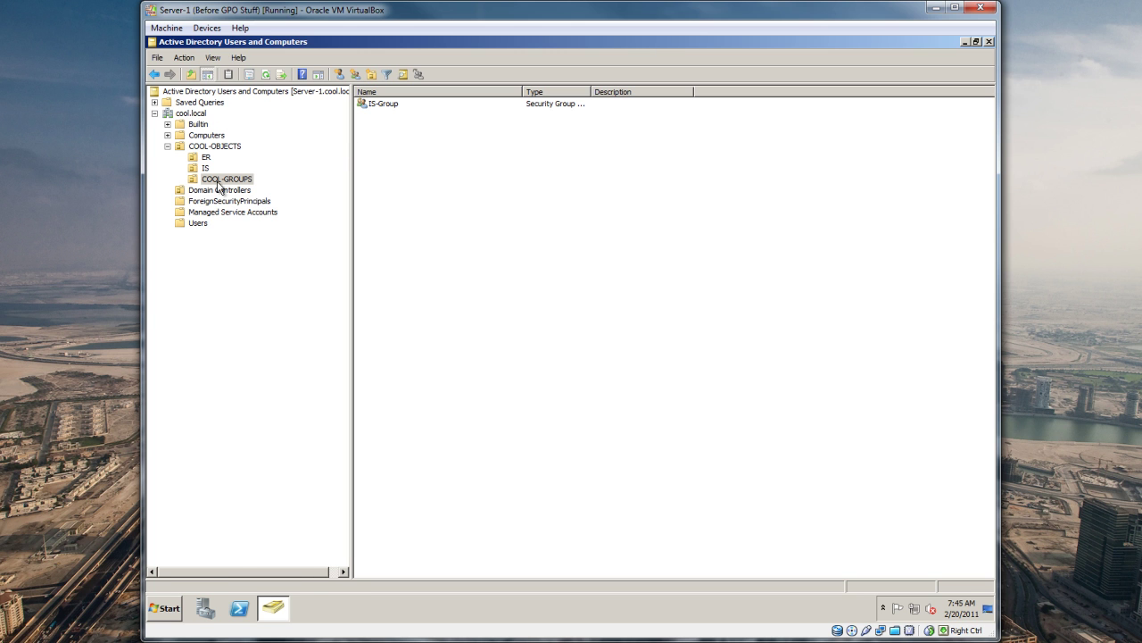
click(170, 601)
mouse_move(367, 487)
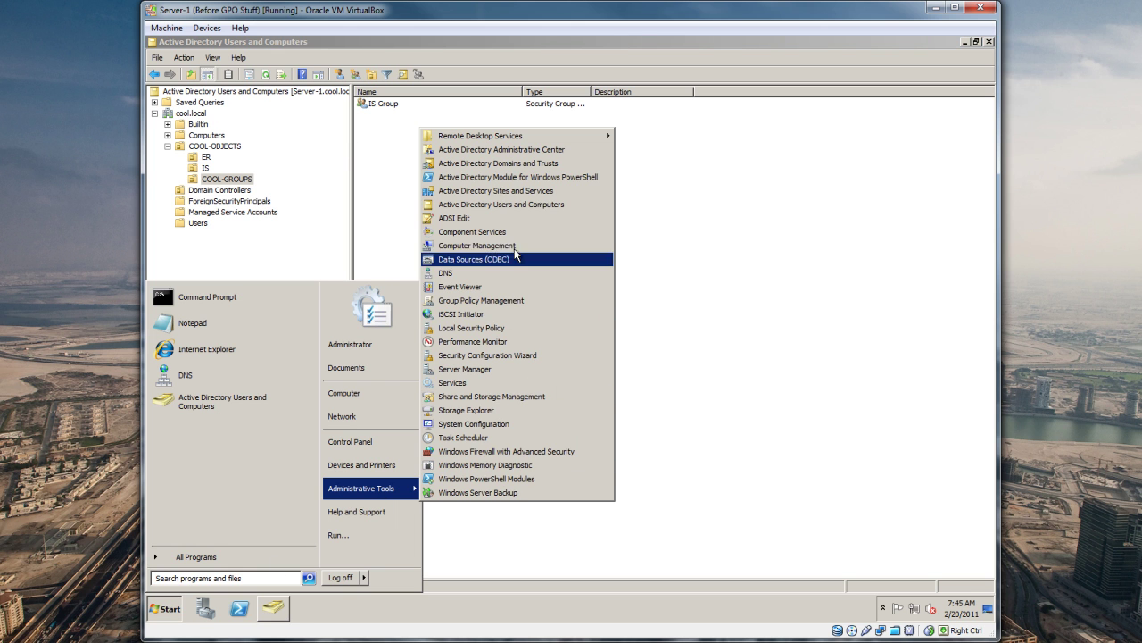
click(490, 40)
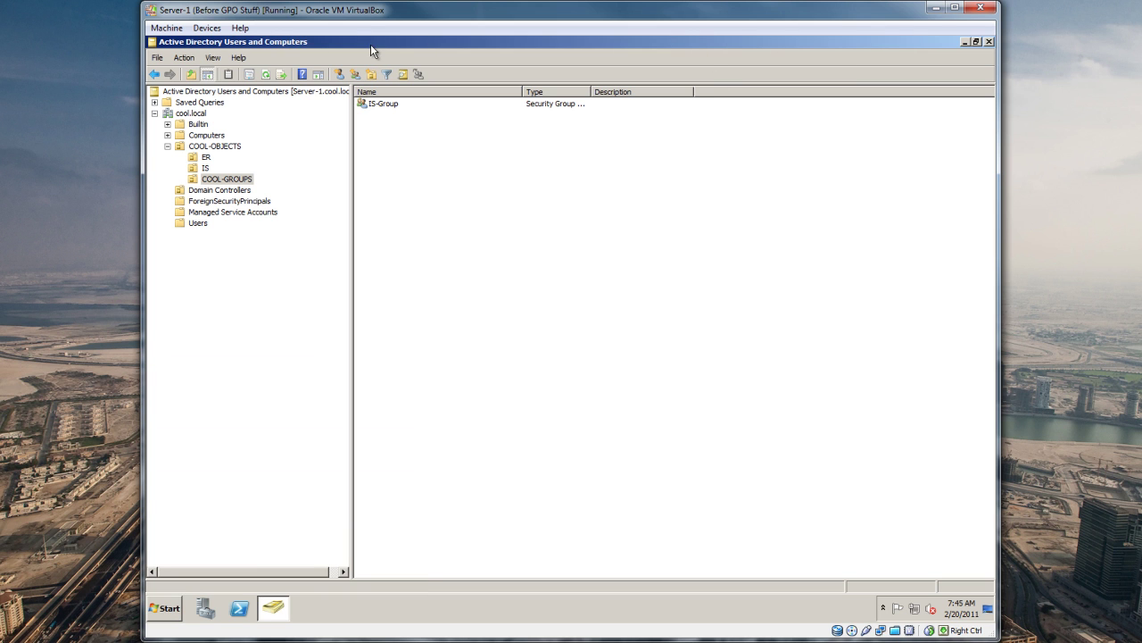